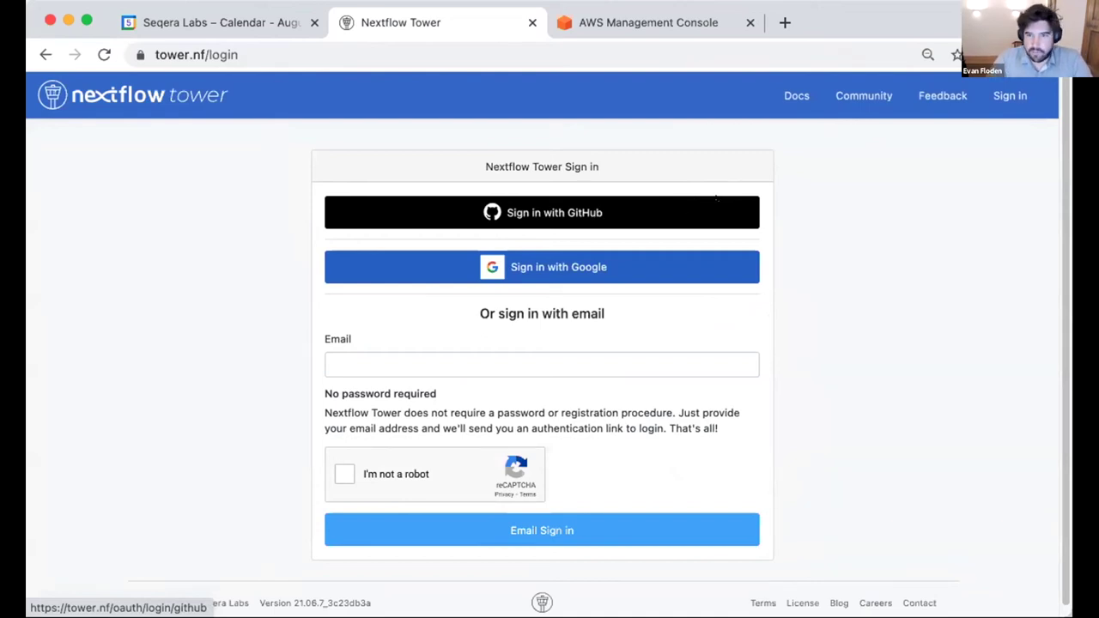
# Step: Sign in to Nextflow Tower with GitHub and open the nf-core_ampliseq pipeline from the launchpad
pyautogui.click(636, 212)
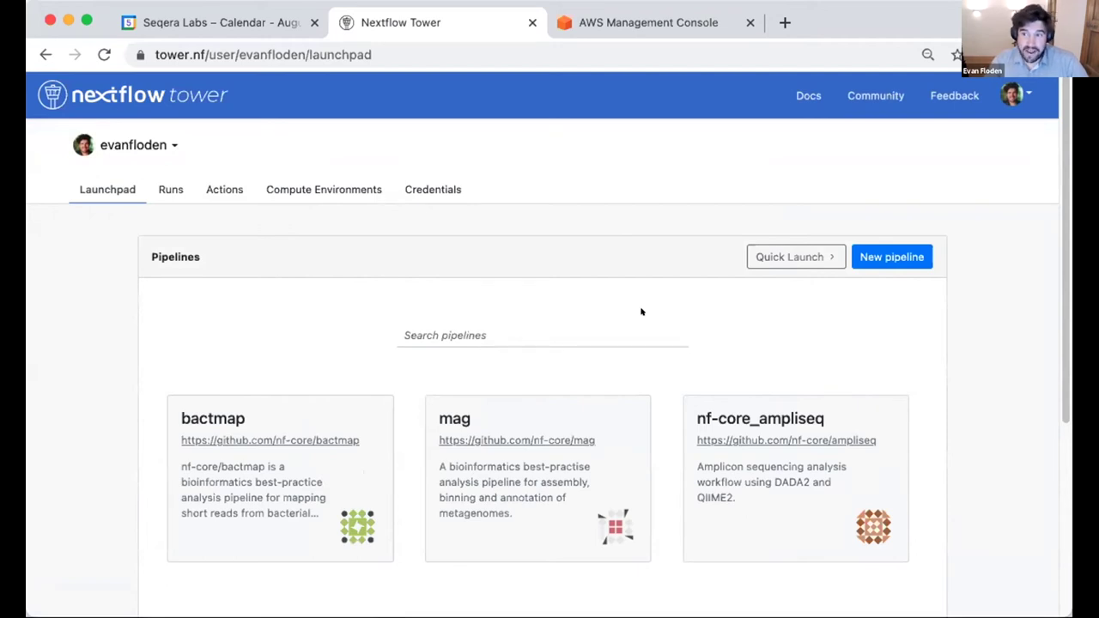
pyautogui.scroll(-1, 639, 313)
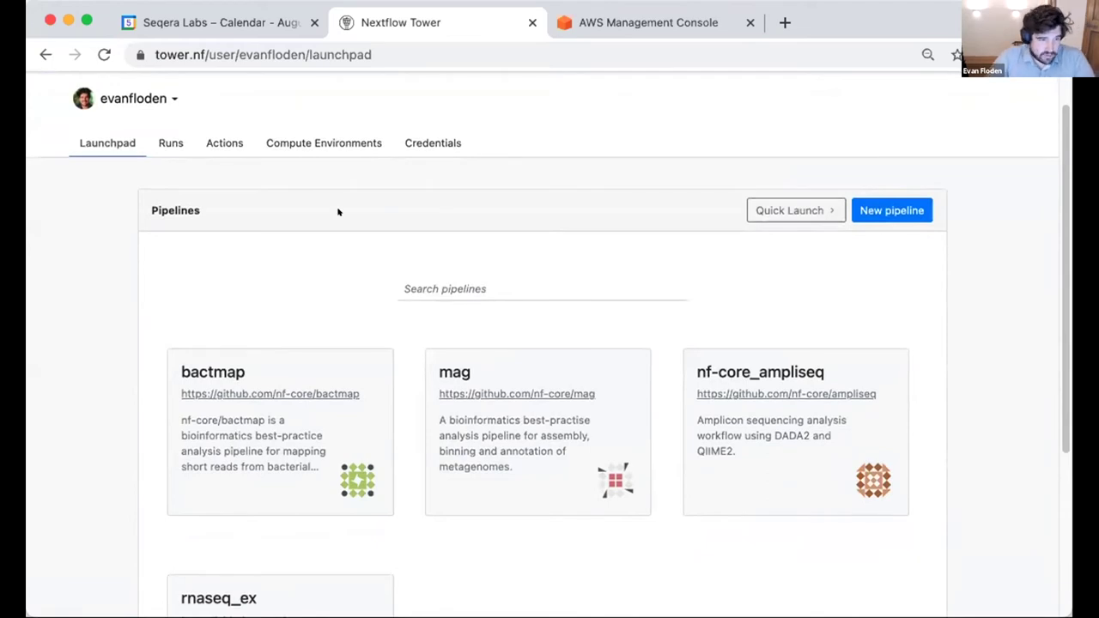
pyautogui.scroll(1, 403, 226)
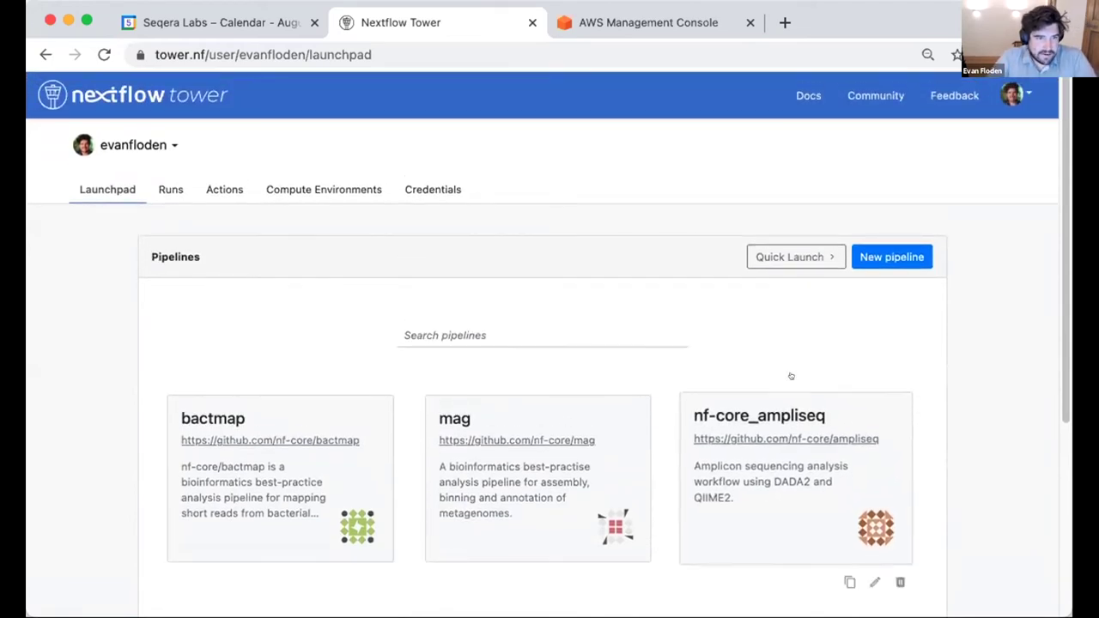
pyautogui.scroll(-1, 681, 343)
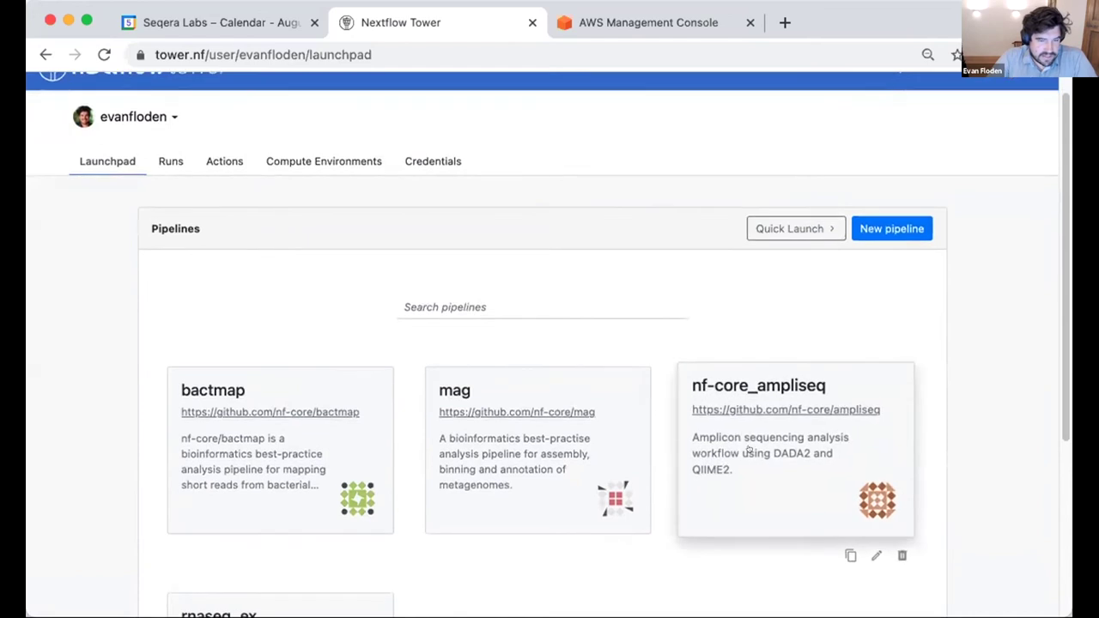
pyautogui.click(749, 449)
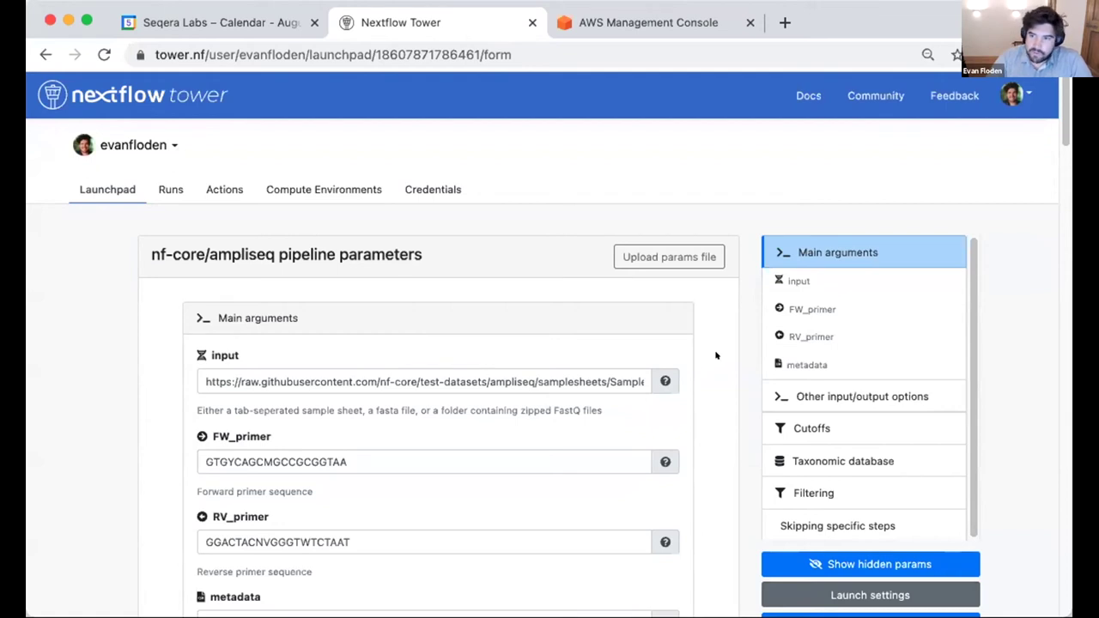
# Step: Examine the ampliseq pipeline's main arguments and input/output options, trying the pacbio switch on and off
pyautogui.scroll(-3, 716, 355)
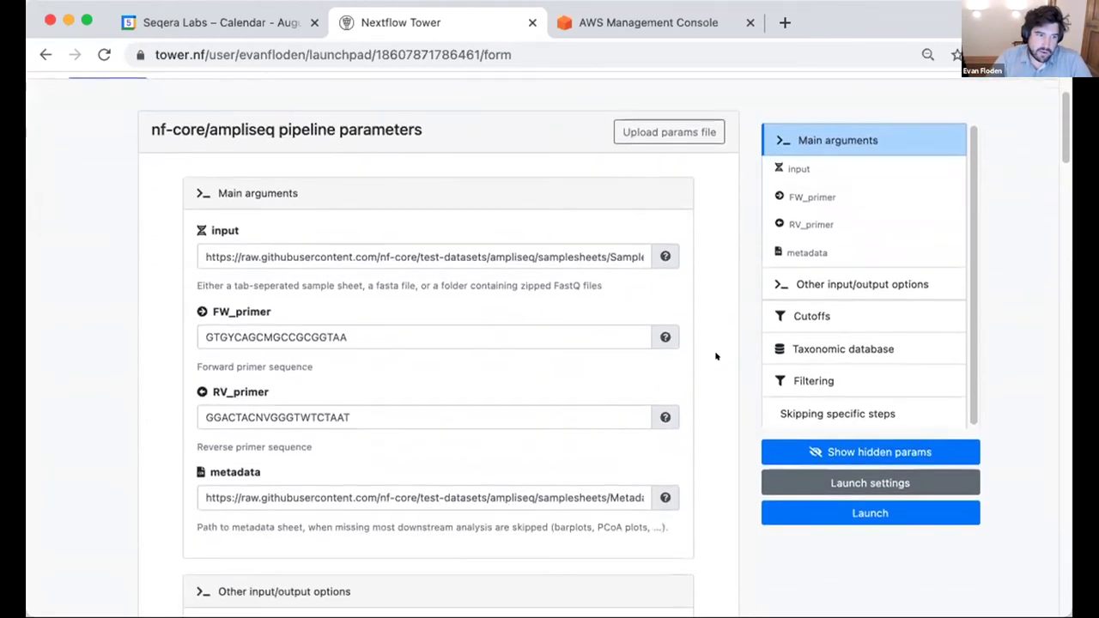
pyautogui.scroll(-2, 716, 356)
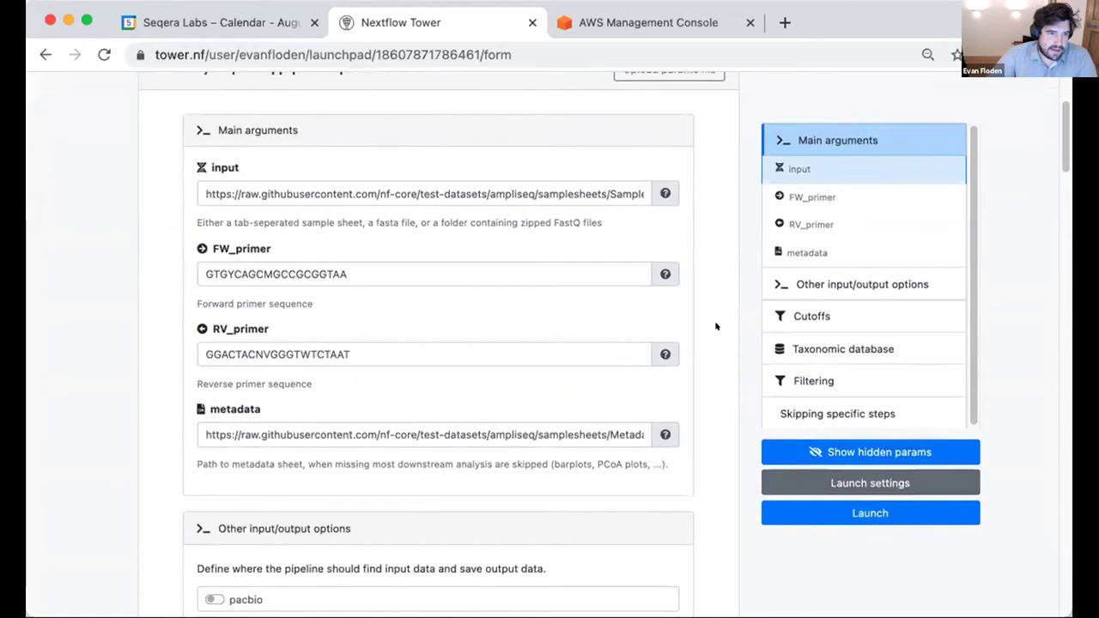
pyautogui.scroll(-8, 716, 326)
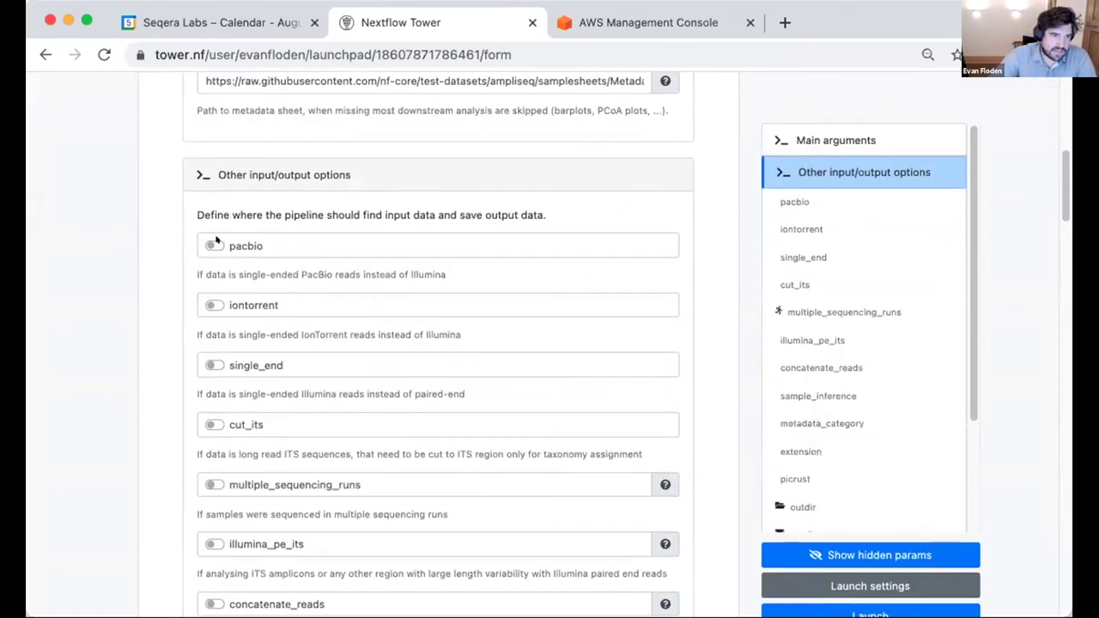
pyautogui.click(206, 245)
pyautogui.click(206, 244)
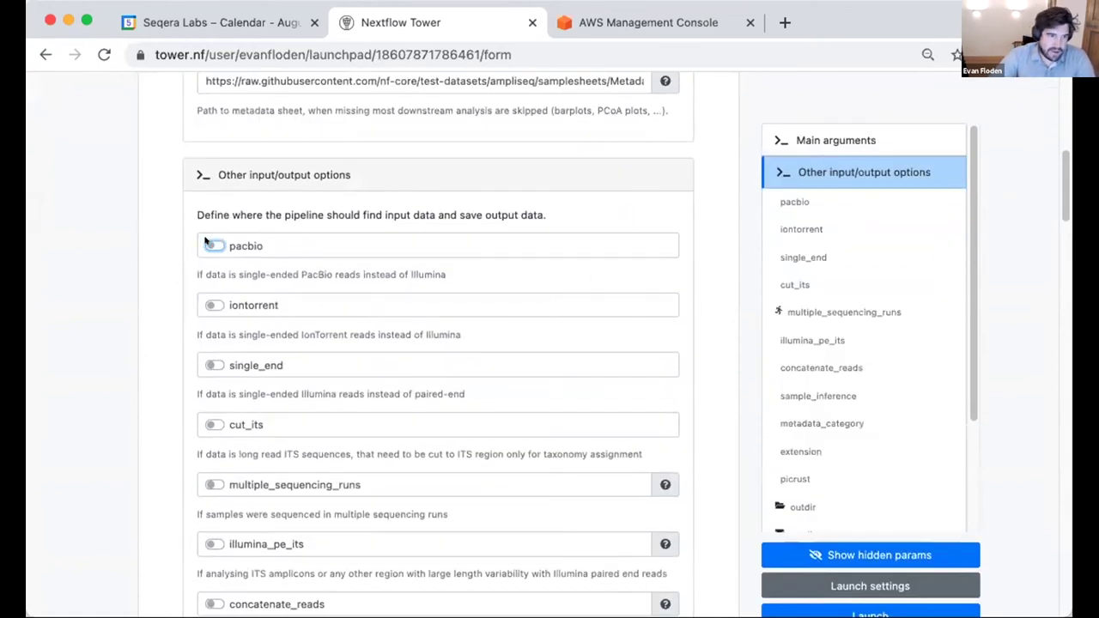
# Step: Check the sample_inference choices, keep independent, and launch the nf-core/ampliseq pipeline
pyautogui.scroll(-8, 206, 243)
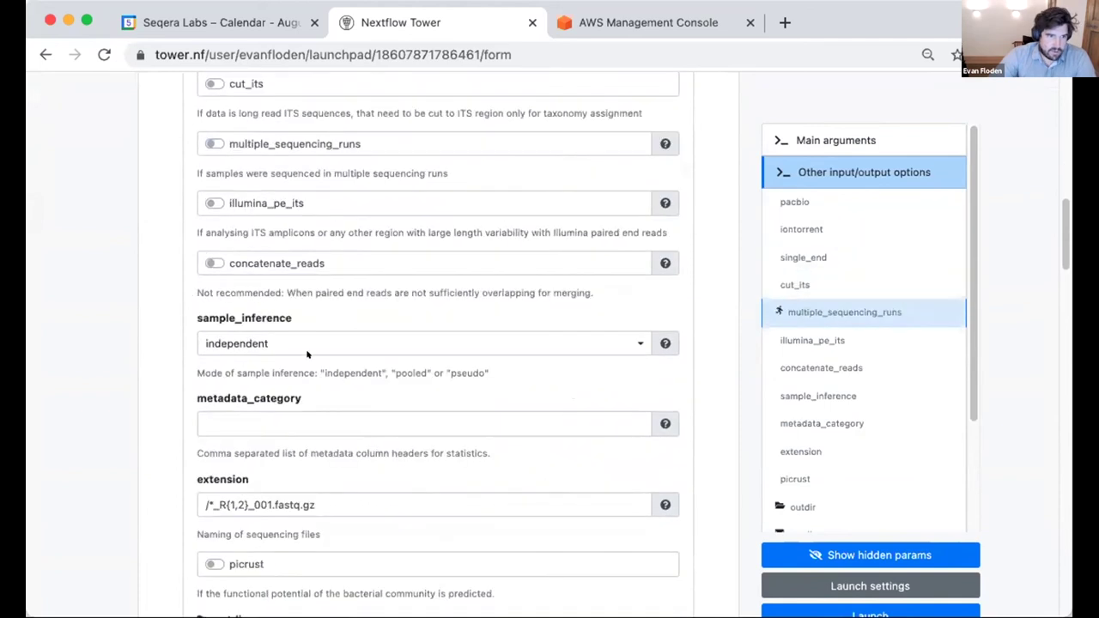
pyautogui.click(382, 333)
pyautogui.click(368, 328)
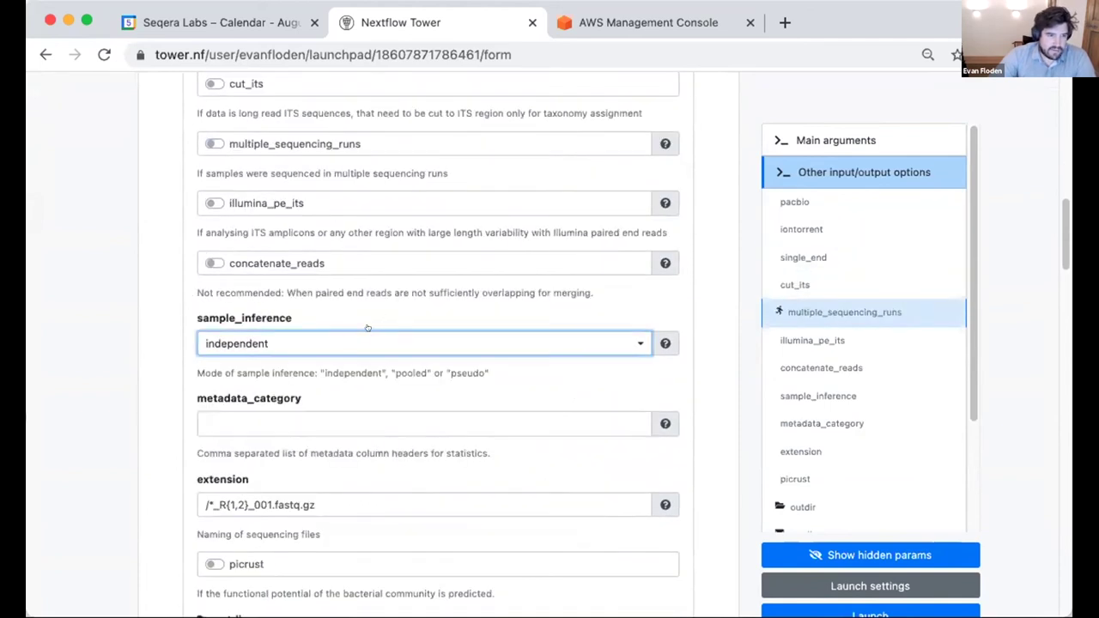
pyautogui.scroll(-7, 305, 374)
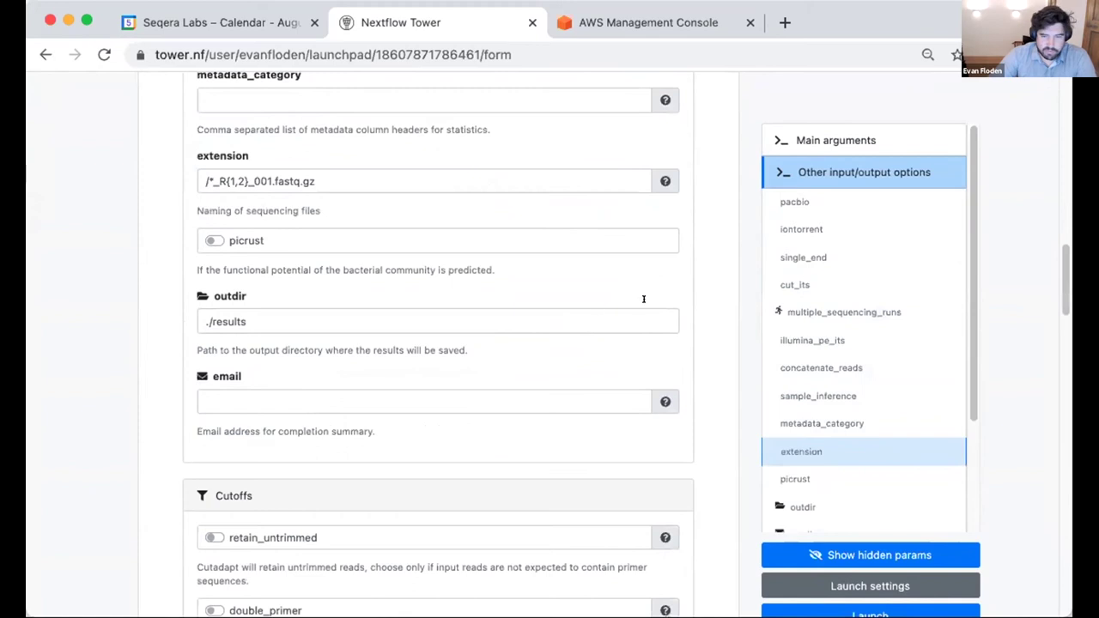
pyautogui.scroll(-1, 730, 550)
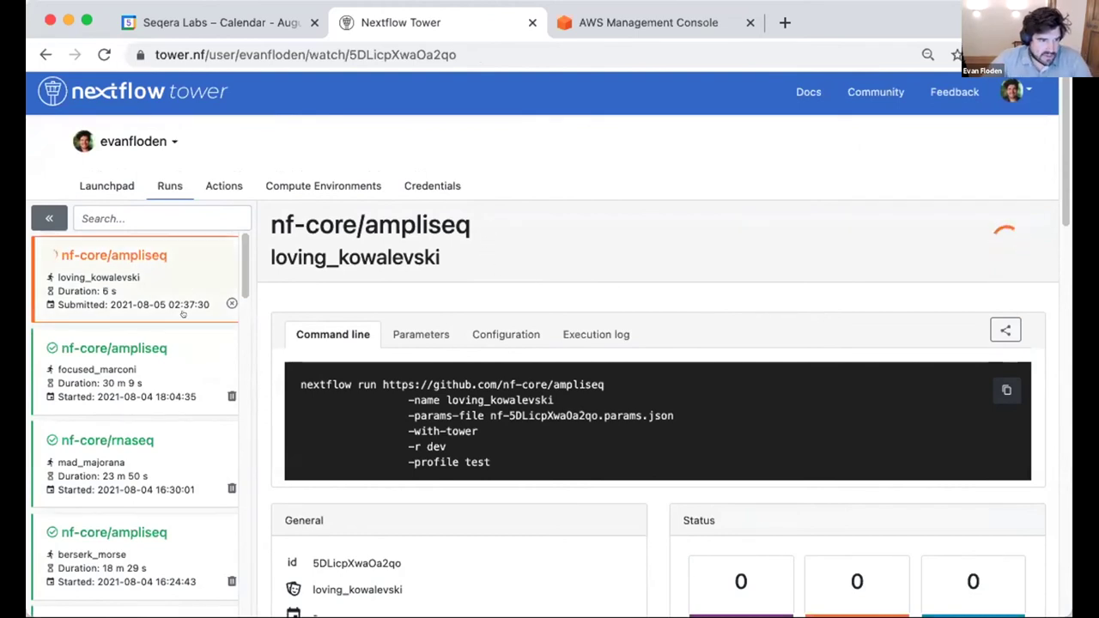
# Step: Open the earlier nf-core/ampliseq run focused_marconi and highlight the GitHub repository URL in its command line
pyautogui.scroll(-1, 383, 332)
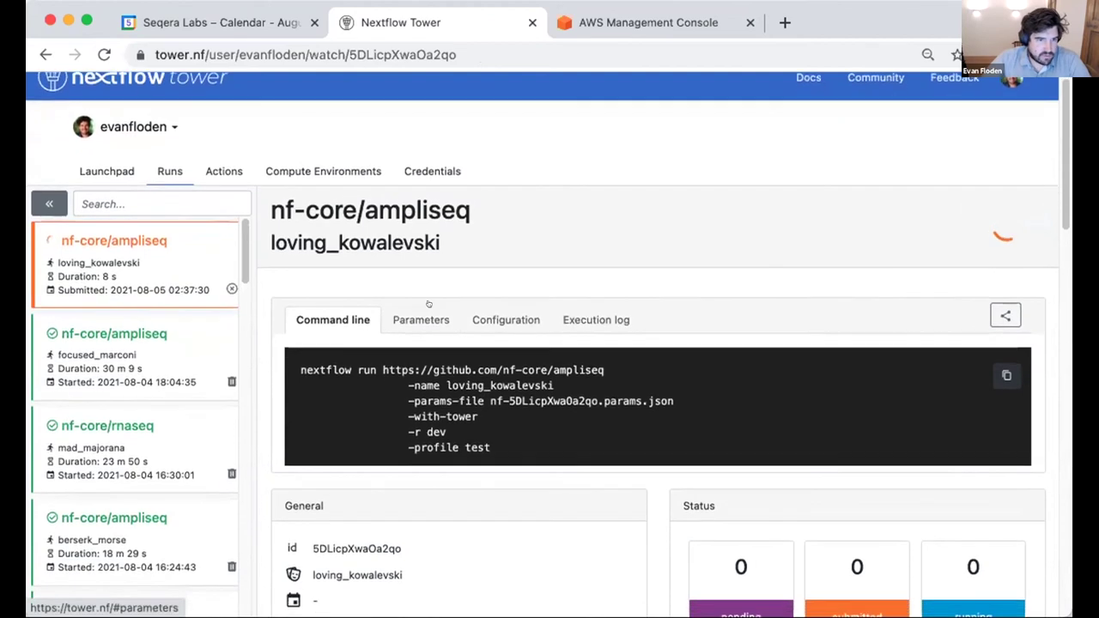
pyautogui.click(99, 343)
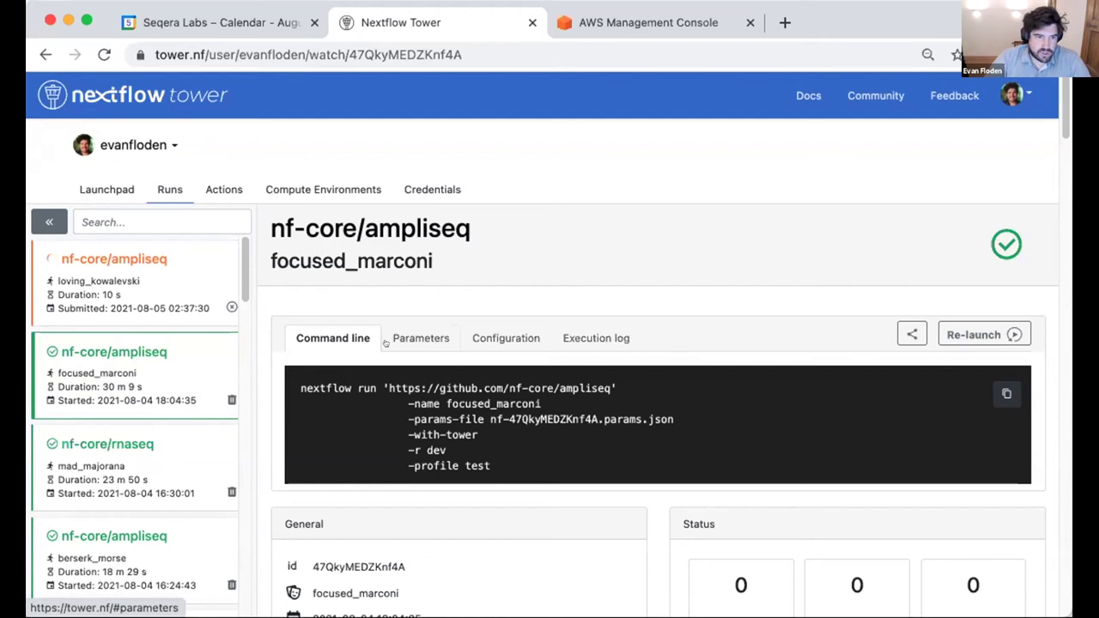
pyautogui.moveTo(388, 388); pyautogui.dragTo(610, 388)
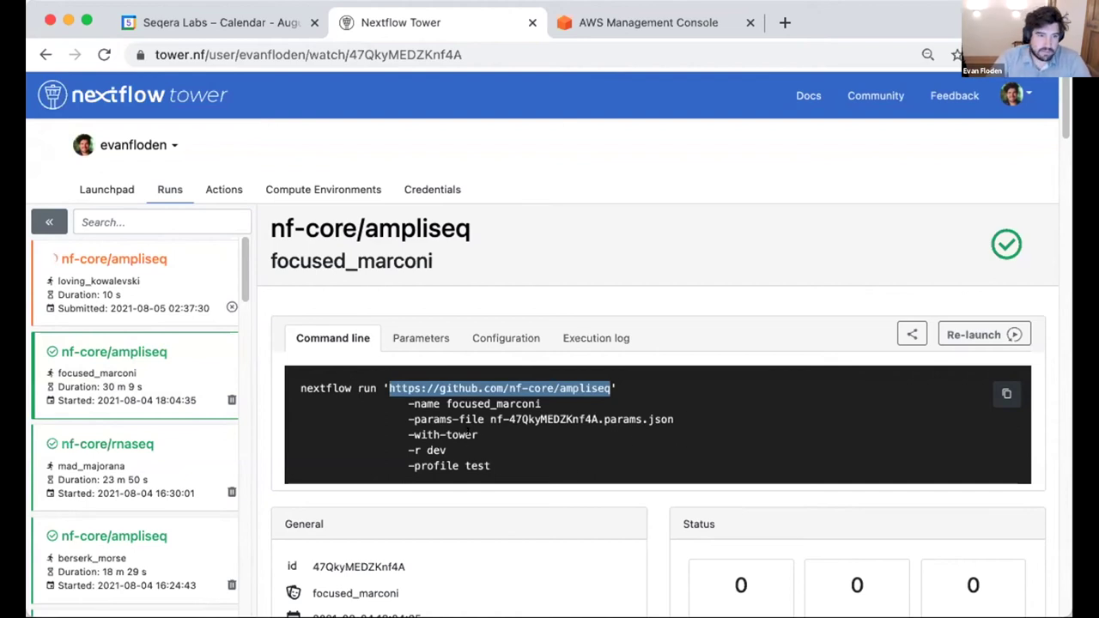
# Step: Examine the parameters, resolved configuration and execution log of the focused_marconi run
pyautogui.click(428, 339)
pyautogui.click(489, 340)
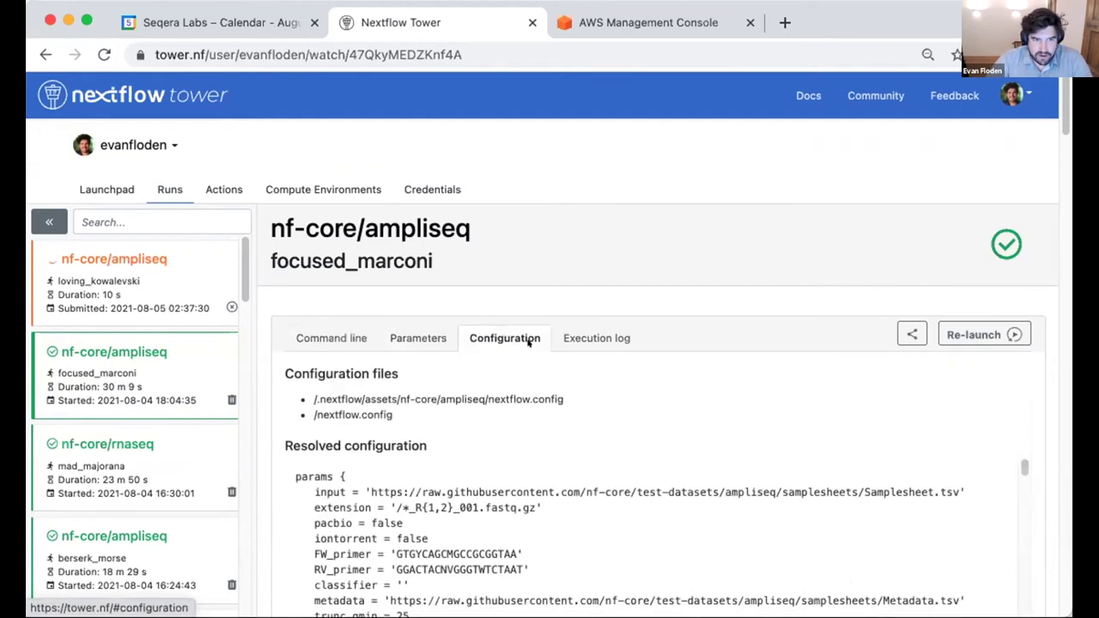
pyautogui.click(600, 340)
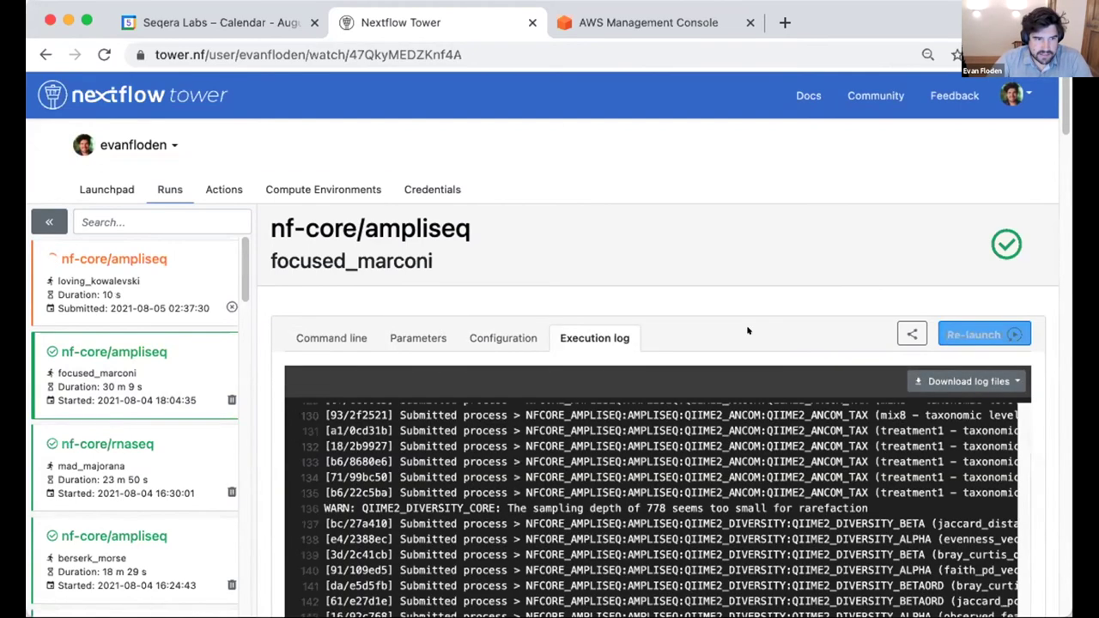
pyautogui.scroll(-3, 953, 459)
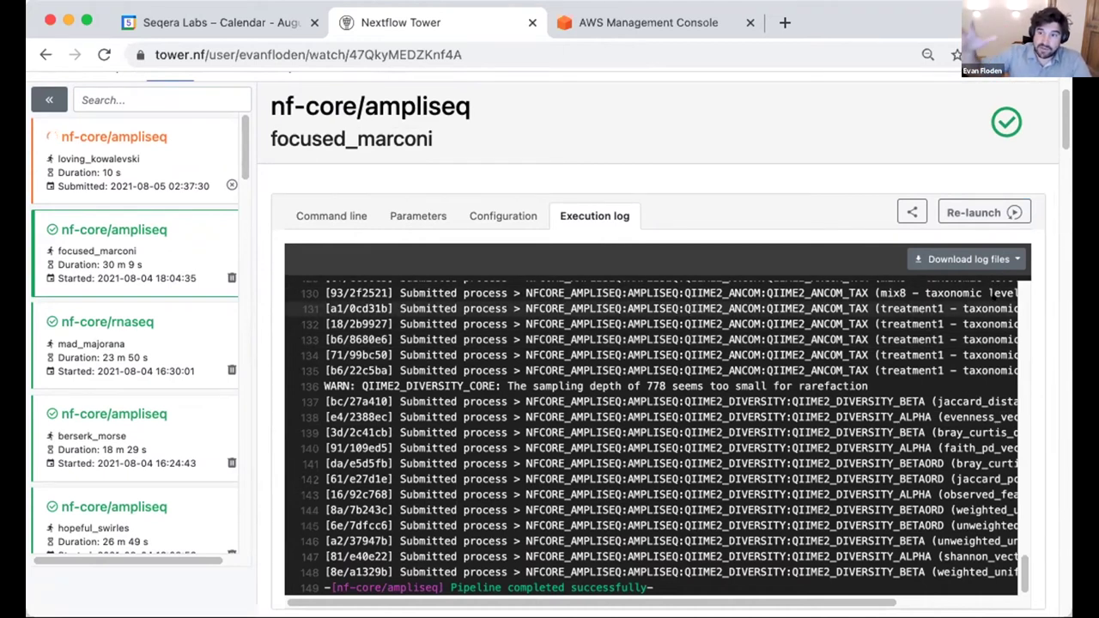
pyautogui.scroll(-1, 993, 293)
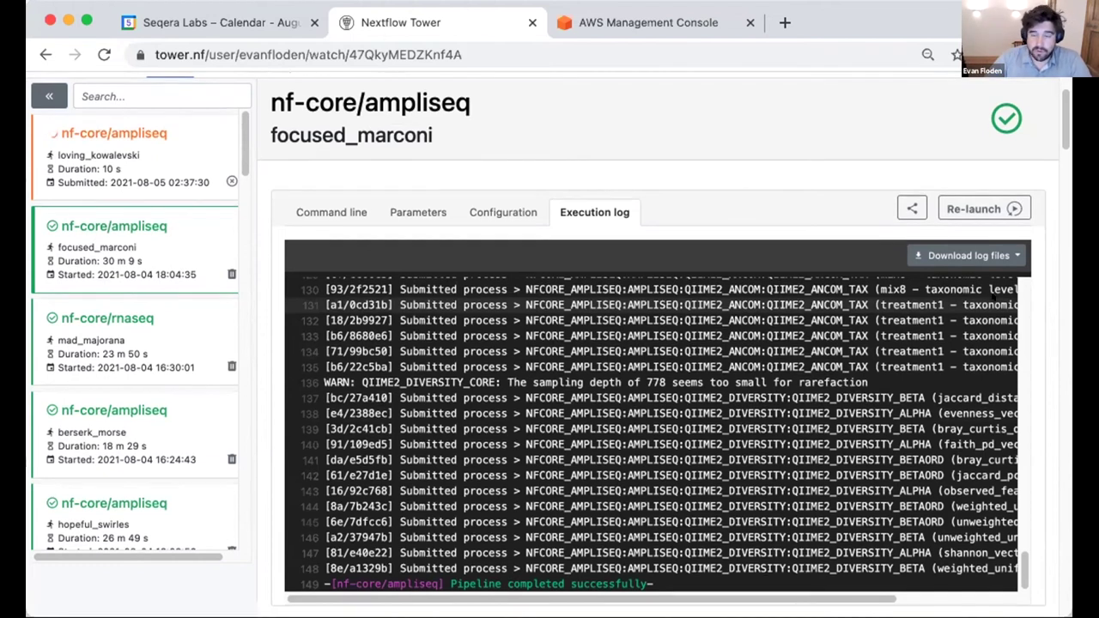
pyautogui.scroll(-3, 993, 293)
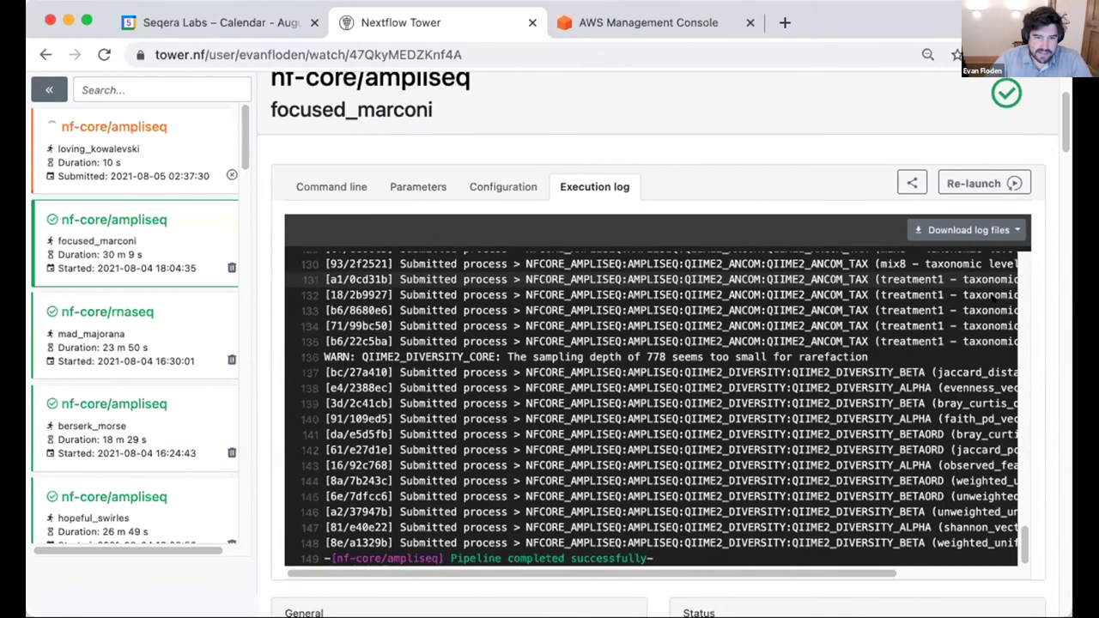
pyautogui.scroll(-2, 993, 296)
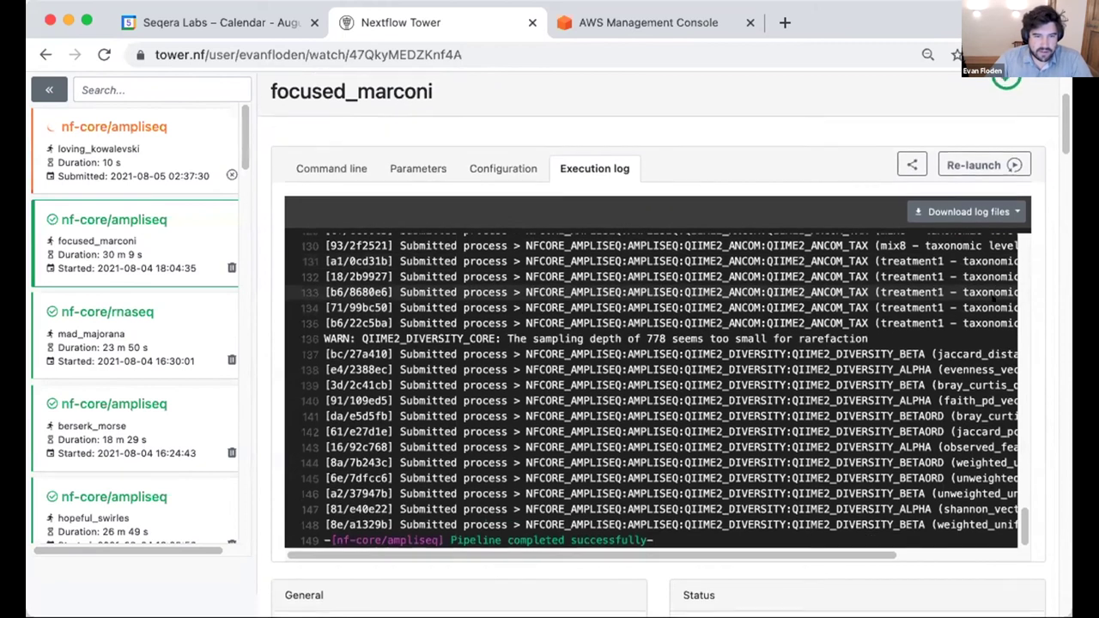
pyautogui.scroll(3, 993, 274)
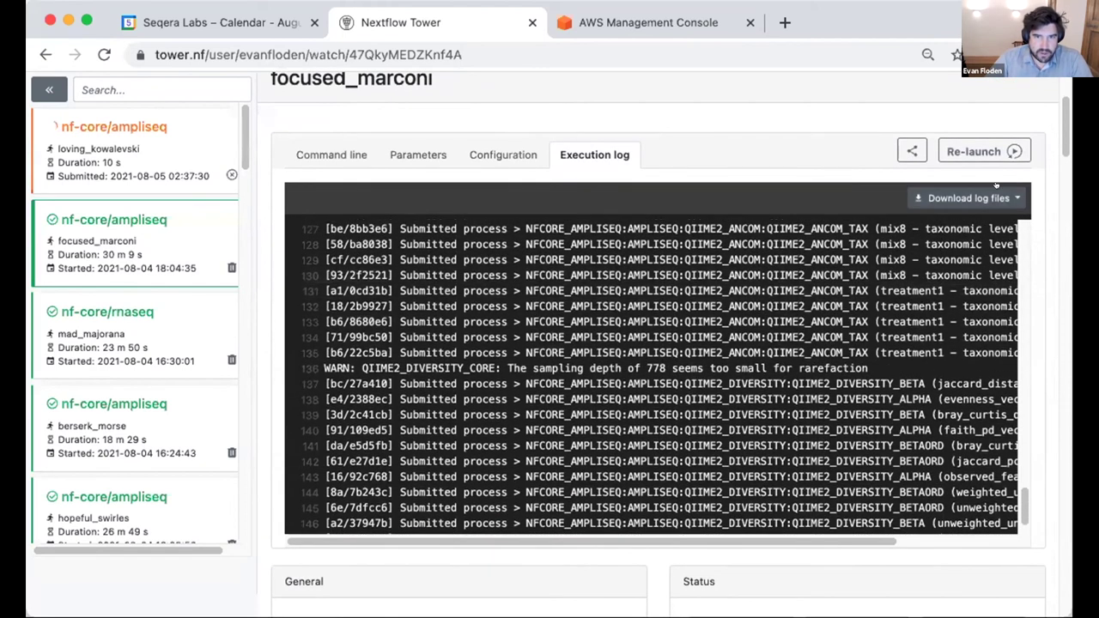
# Step: Download the run's execution timeline, open the HTML file and look through the process durations and memory usage
pyautogui.click(968, 198)
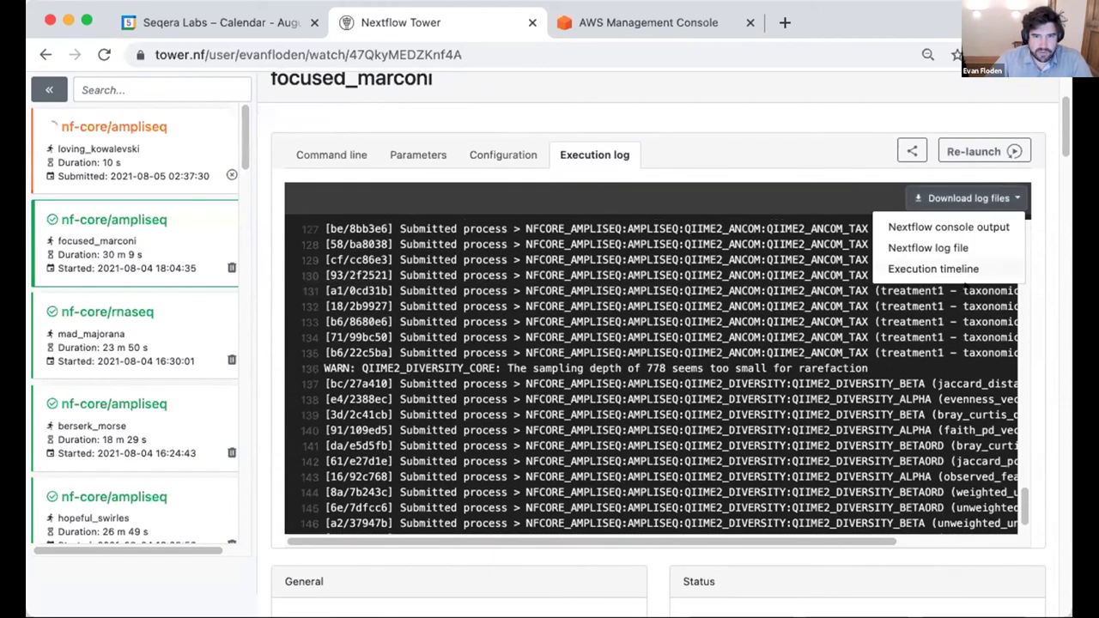
pyautogui.click(952, 268)
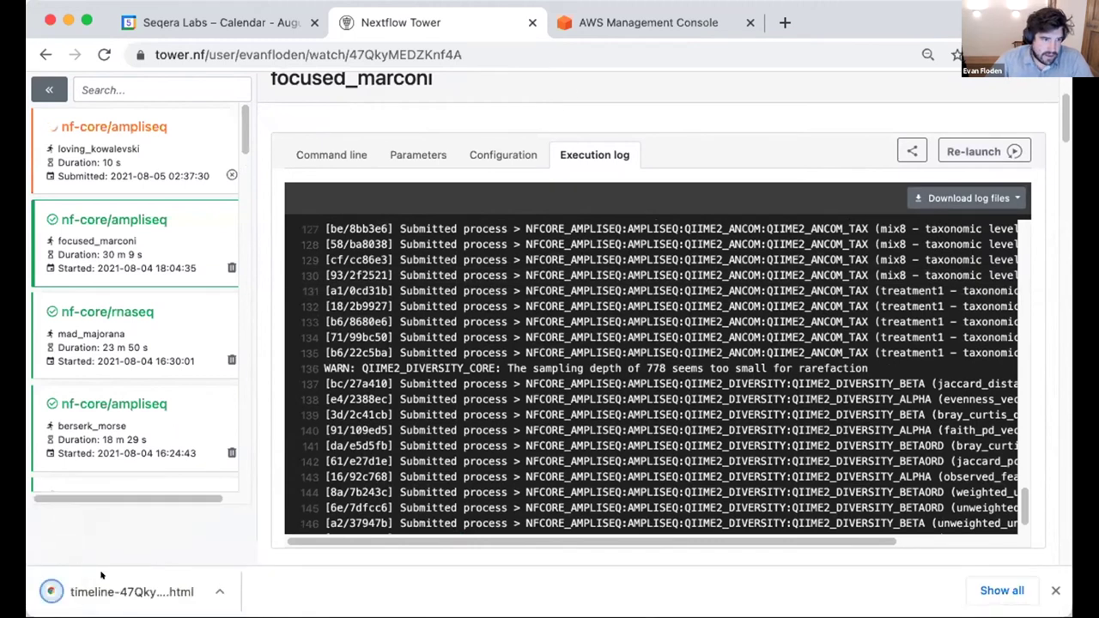
pyautogui.click(100, 575)
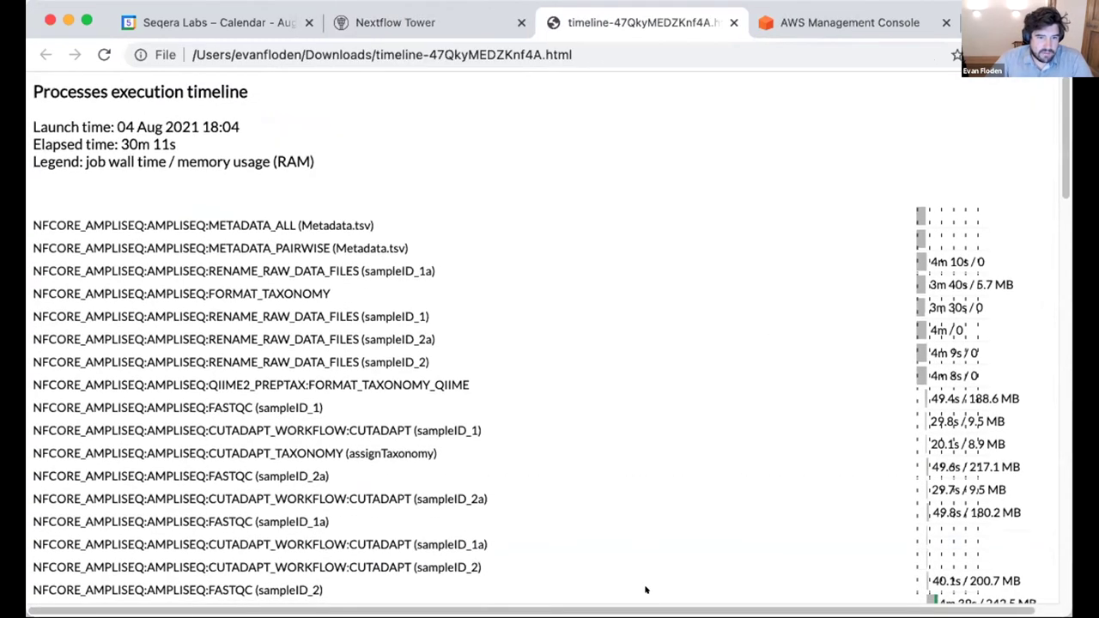
pyautogui.scroll(-15, 902, 486)
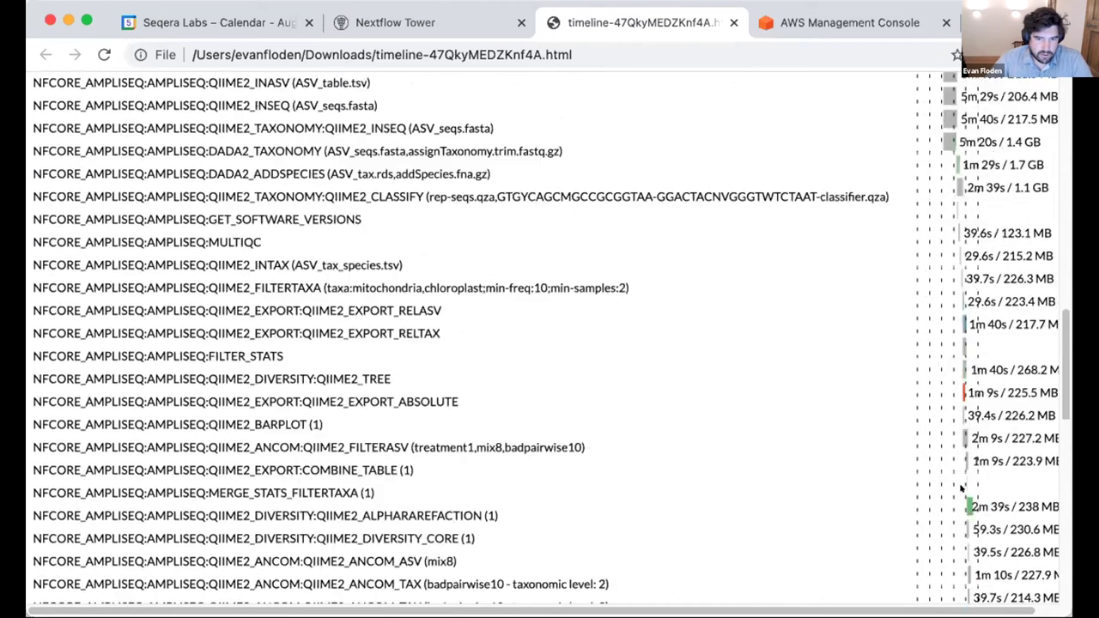
pyautogui.scroll(-10, 961, 487)
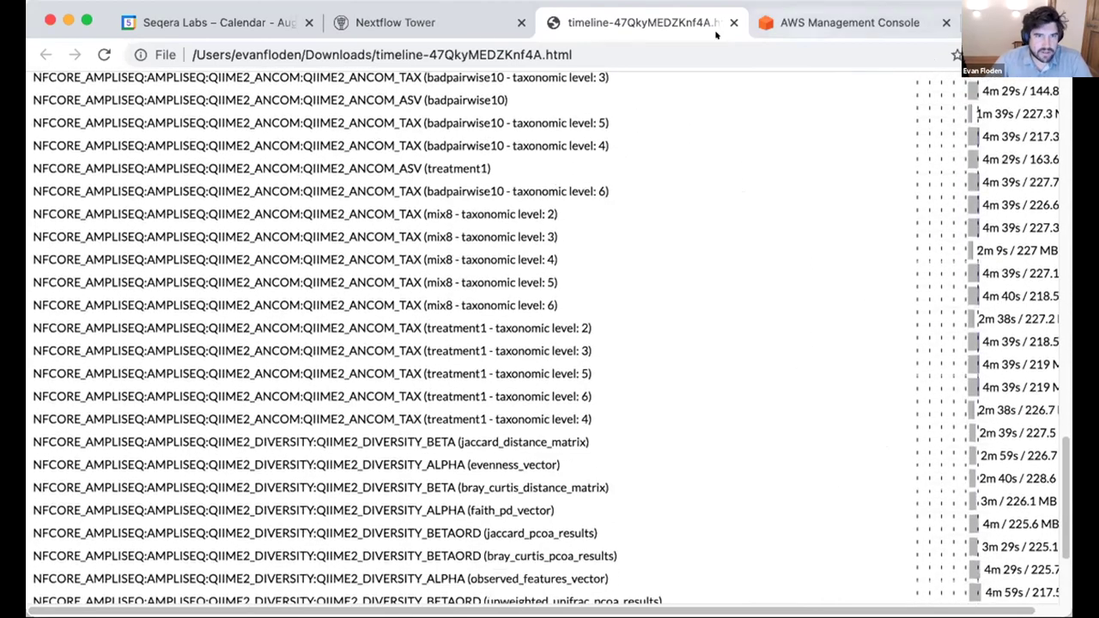
# Step: Return to the focused_marconi run in Nextflow Tower and examine its general details, task status, processes and aggregate stats
pyautogui.click(395, 22)
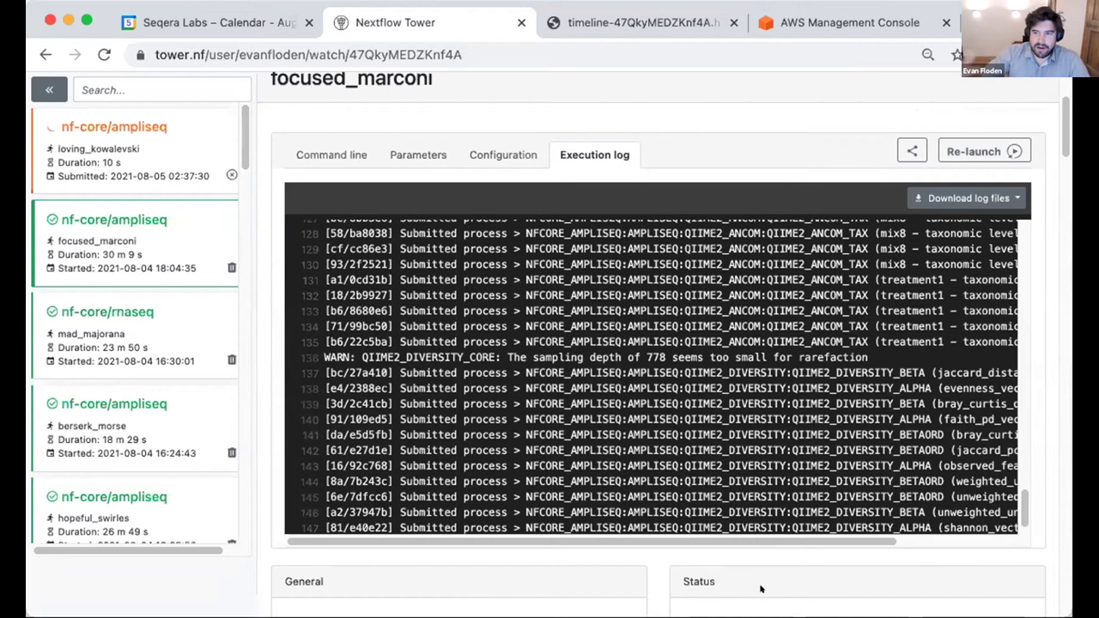
pyautogui.scroll(-5, 759, 589)
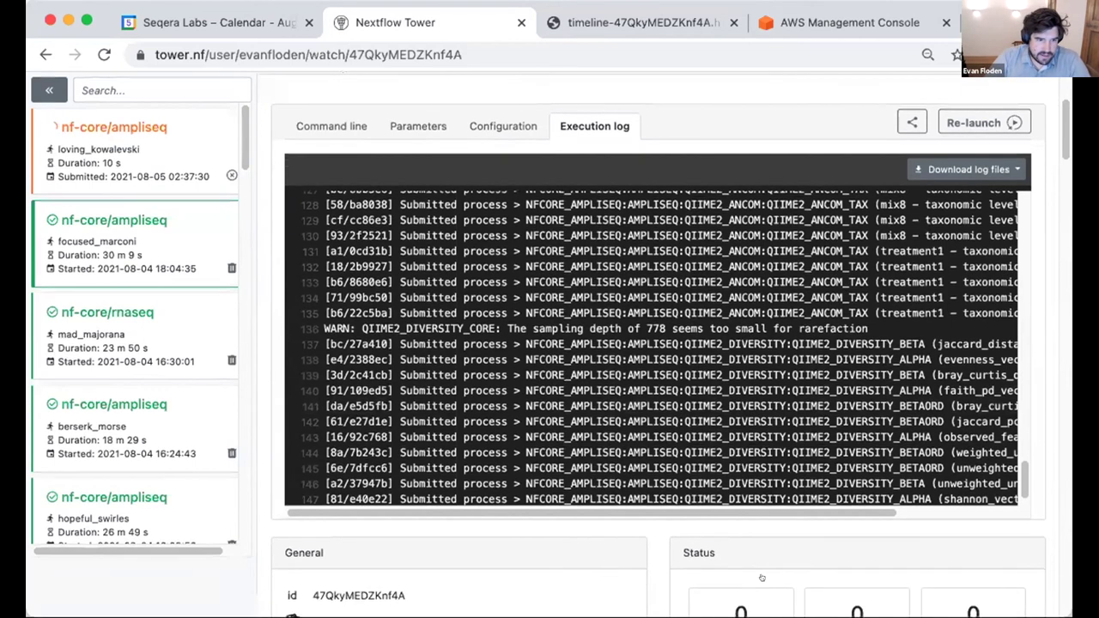
pyautogui.scroll(-1, 696, 478)
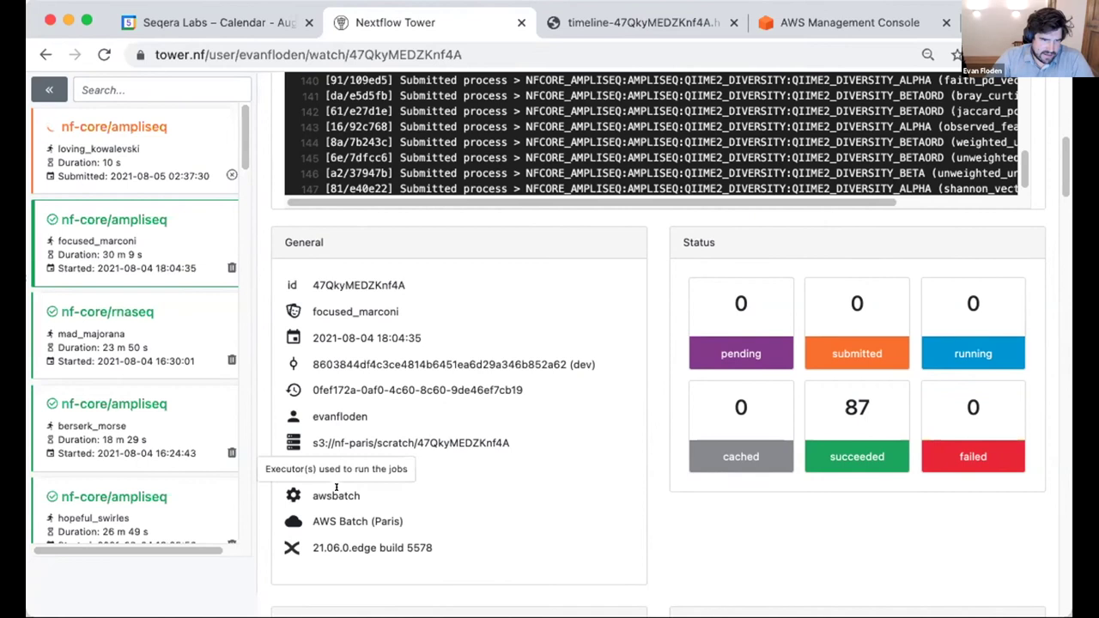
pyautogui.moveTo(338, 515)
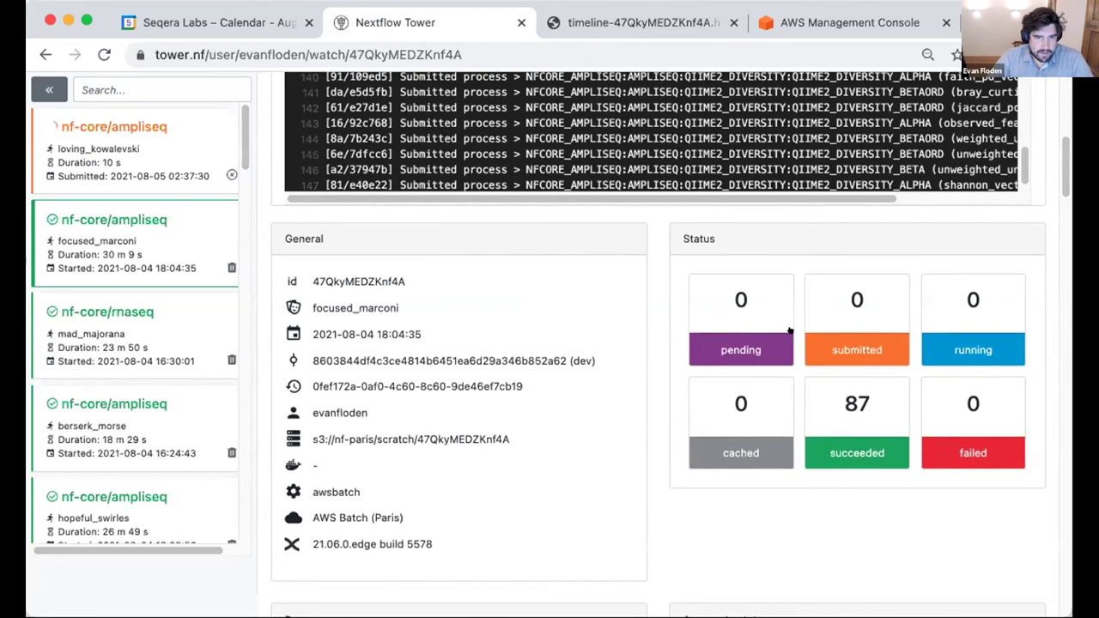
pyautogui.scroll(-2, 808, 434)
pyautogui.scroll(-6, 808, 433)
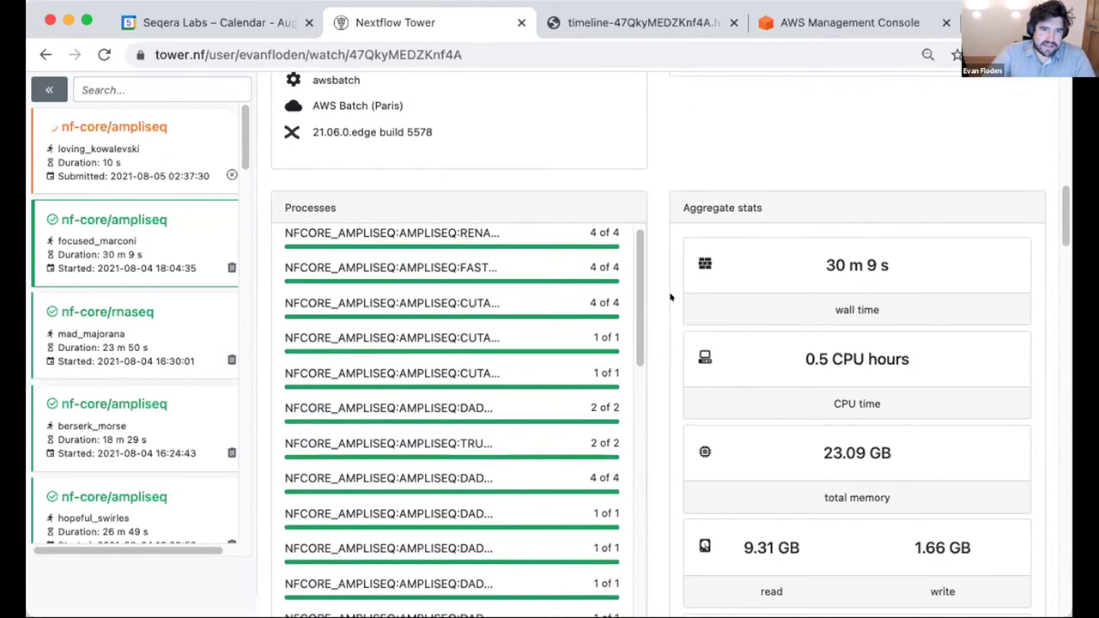
pyautogui.scroll(-1, 670, 292)
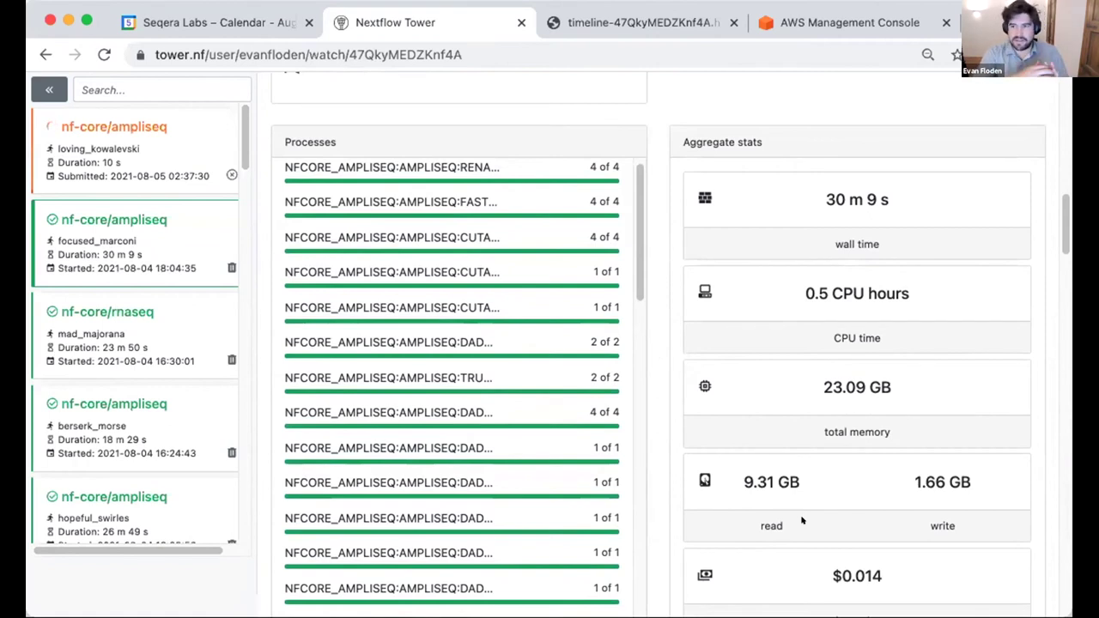
pyautogui.scroll(-1, 802, 521)
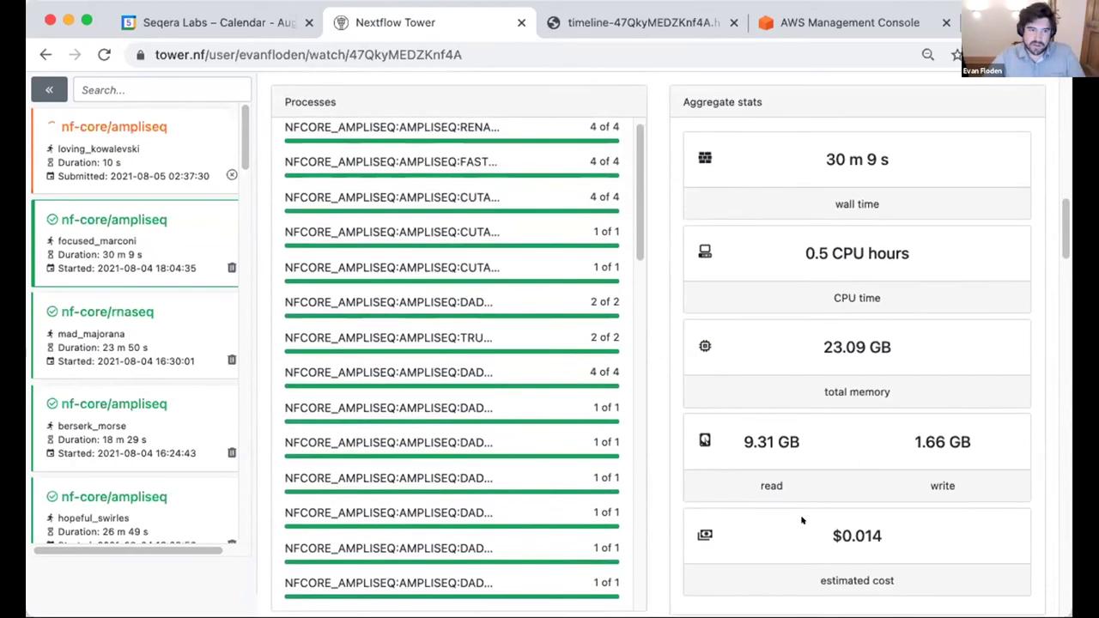
# Step: Examine the estimated cost, load, and memory and CPU utilization of the focused_marconi run
pyautogui.scroll(-2, 801, 520)
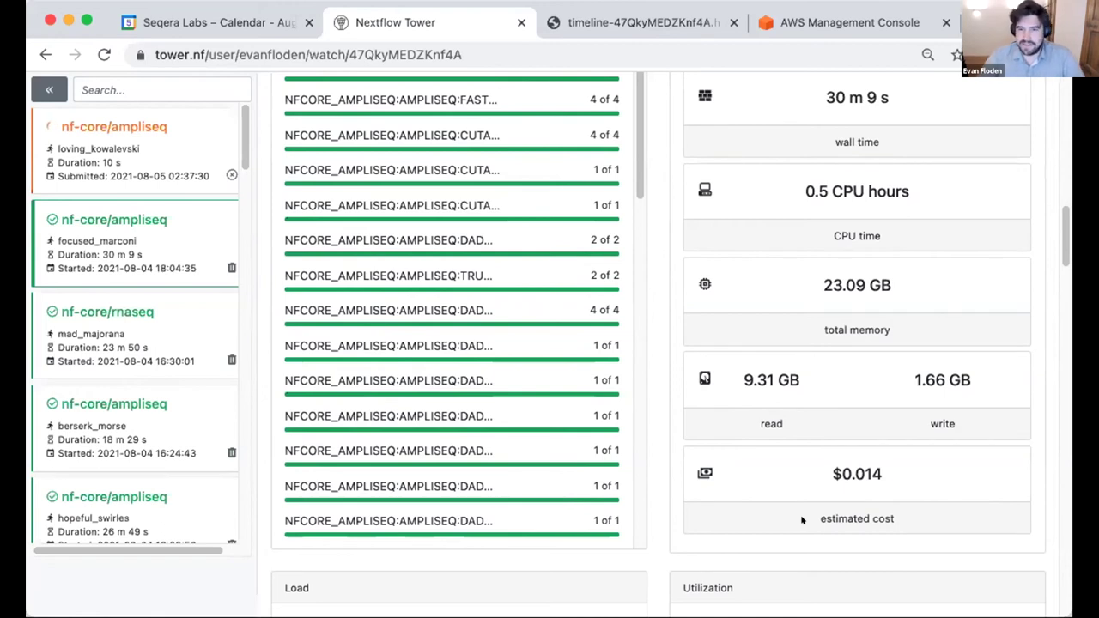
pyautogui.scroll(-1, 803, 485)
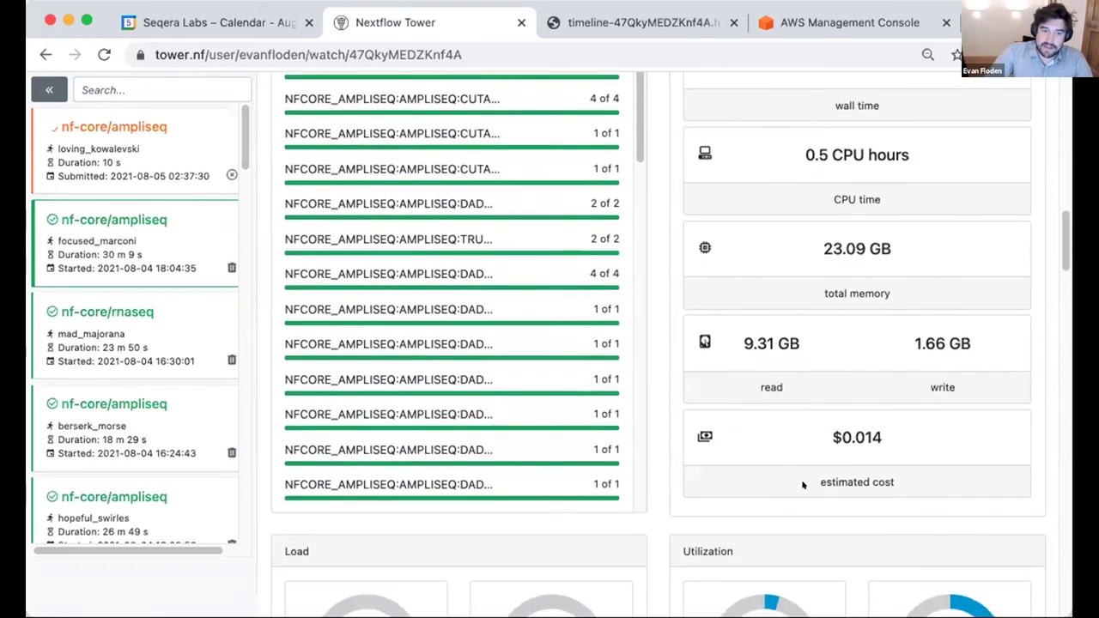
pyautogui.scroll(-2, 803, 485)
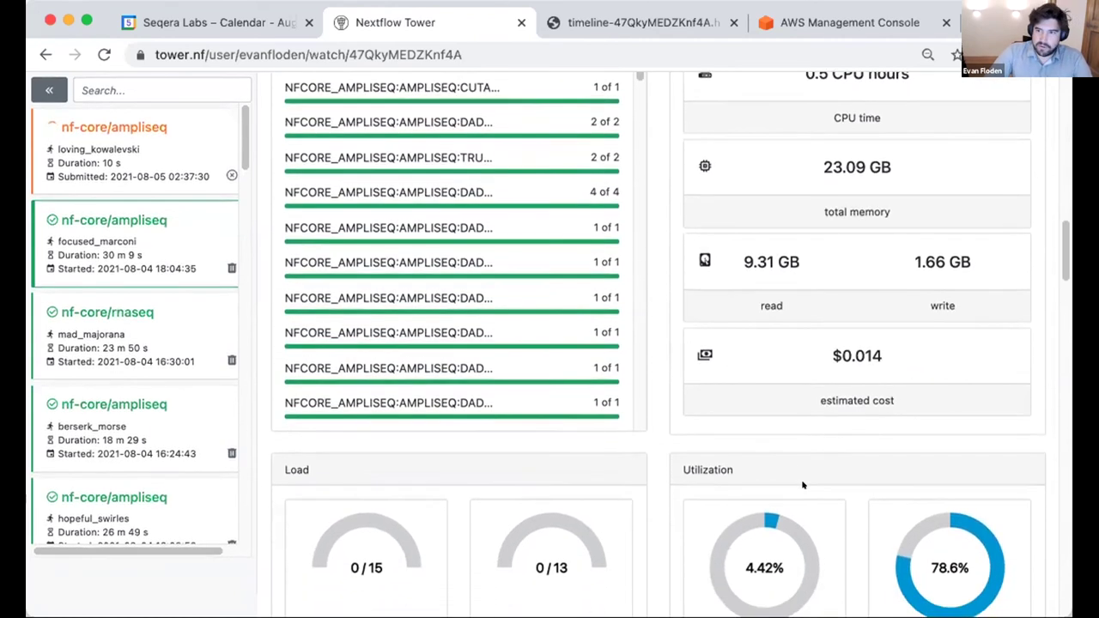
pyautogui.scroll(-1, 802, 485)
pyautogui.scroll(-2, 811, 466)
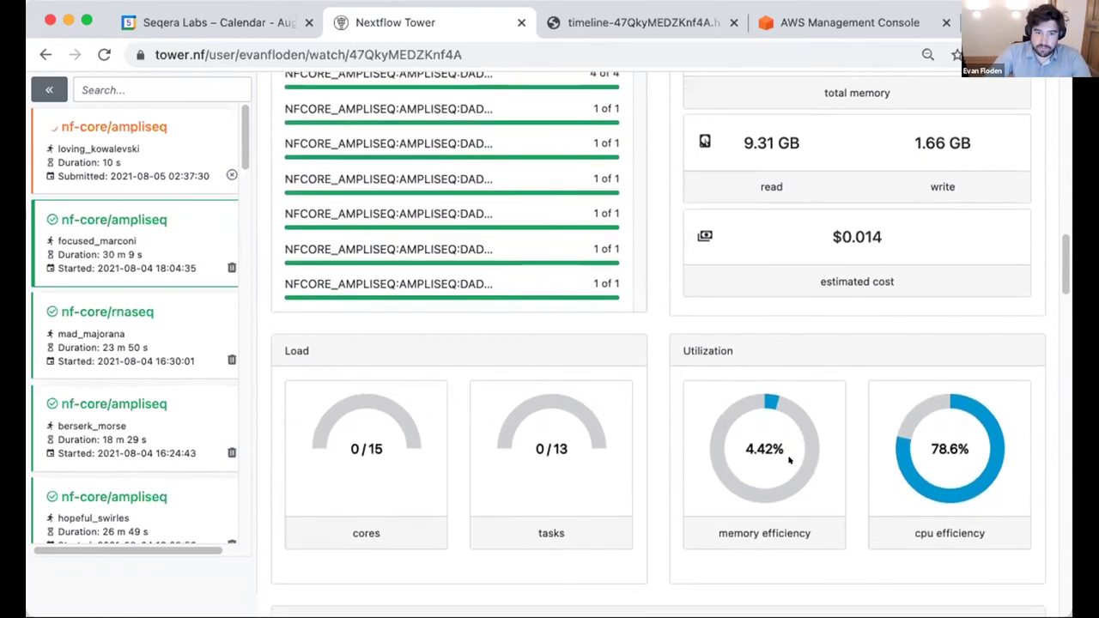
pyautogui.scroll(-1, 789, 460)
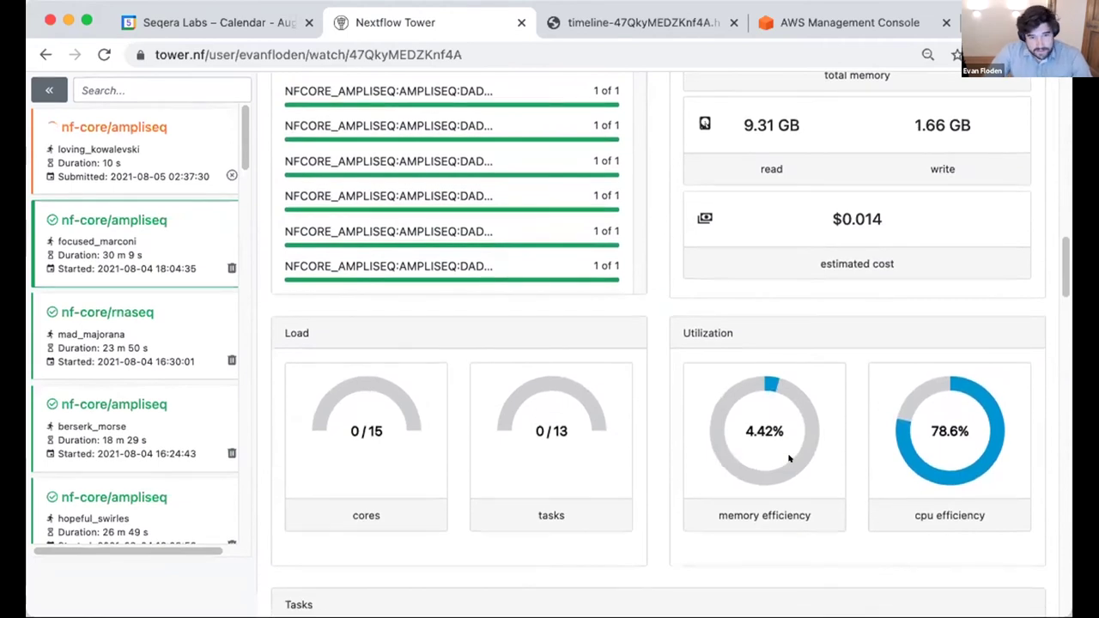
# Step: Open the details of the FASTQC task for sampleID_1a from the run's task table and highlight its command script
pyautogui.scroll(-5, 789, 460)
pyautogui.scroll(-7, 789, 449)
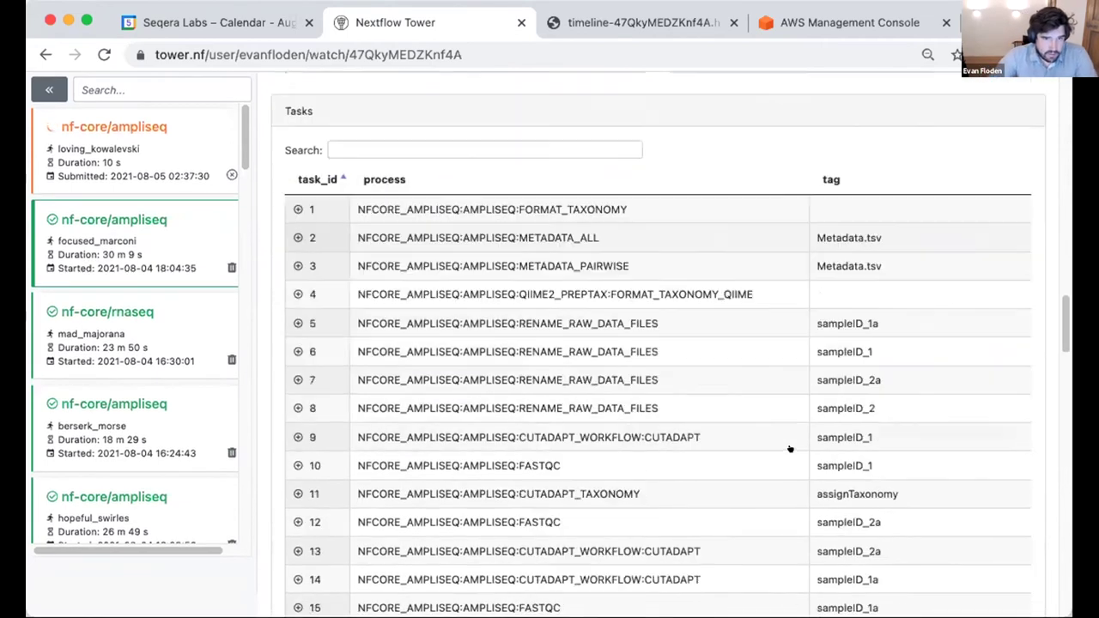
pyautogui.scroll(2, 780, 456)
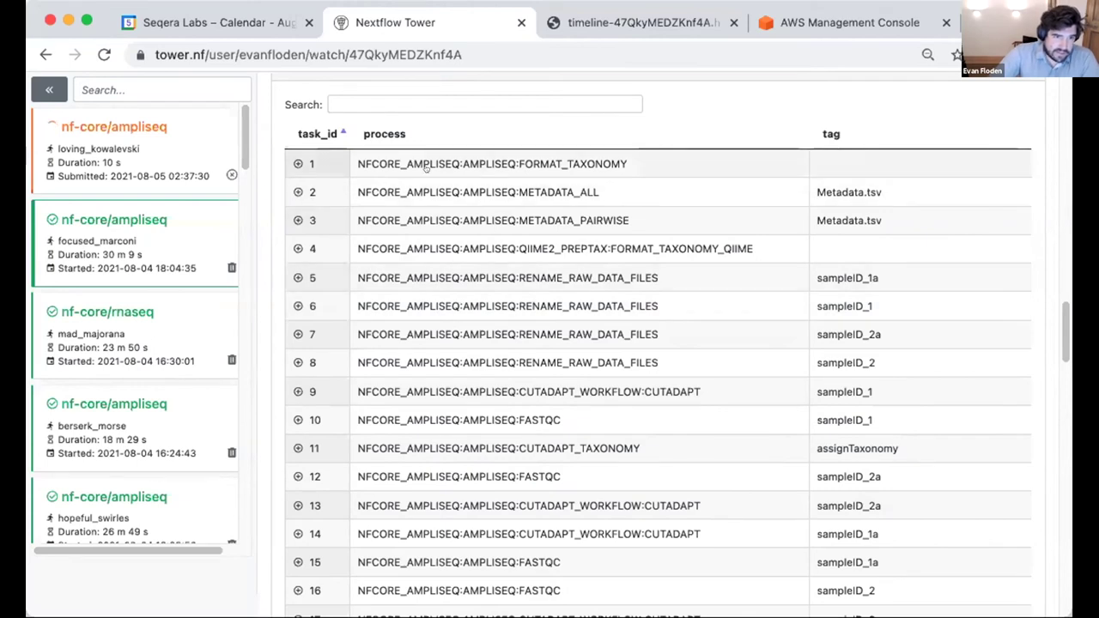
pyautogui.scroll(-2, 412, 255)
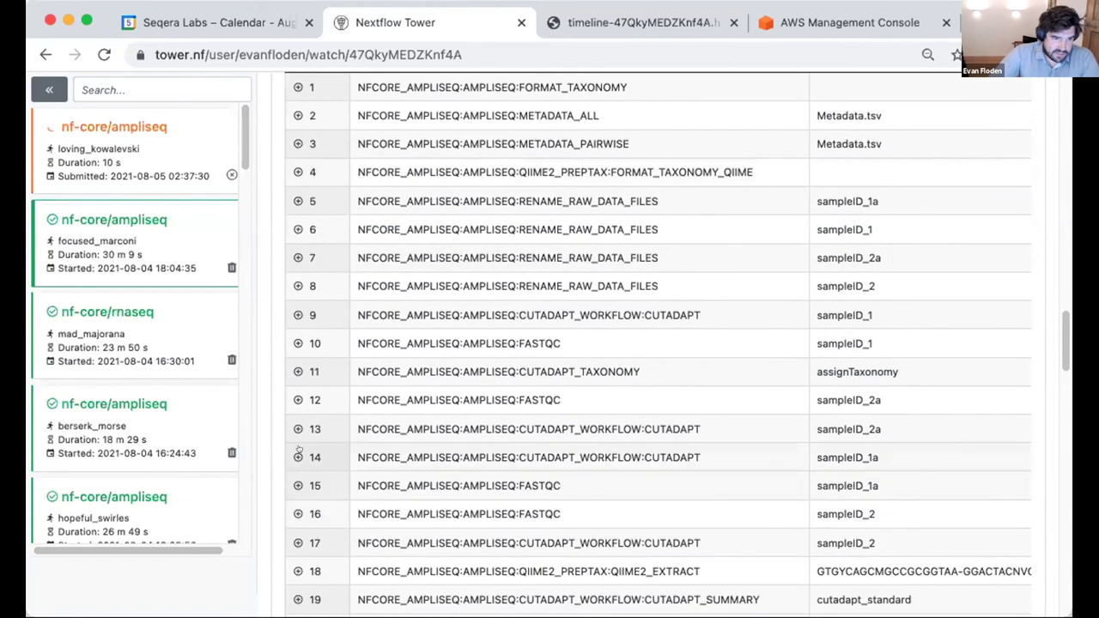
pyautogui.click(306, 476)
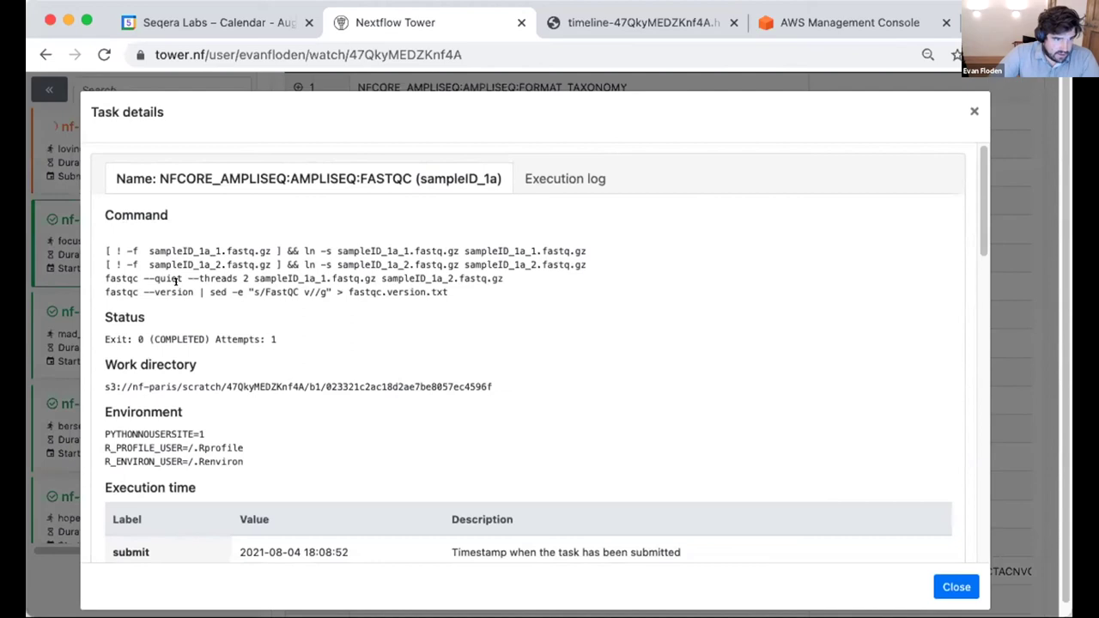
pyautogui.moveTo(100, 240); pyautogui.dragTo(449, 287)
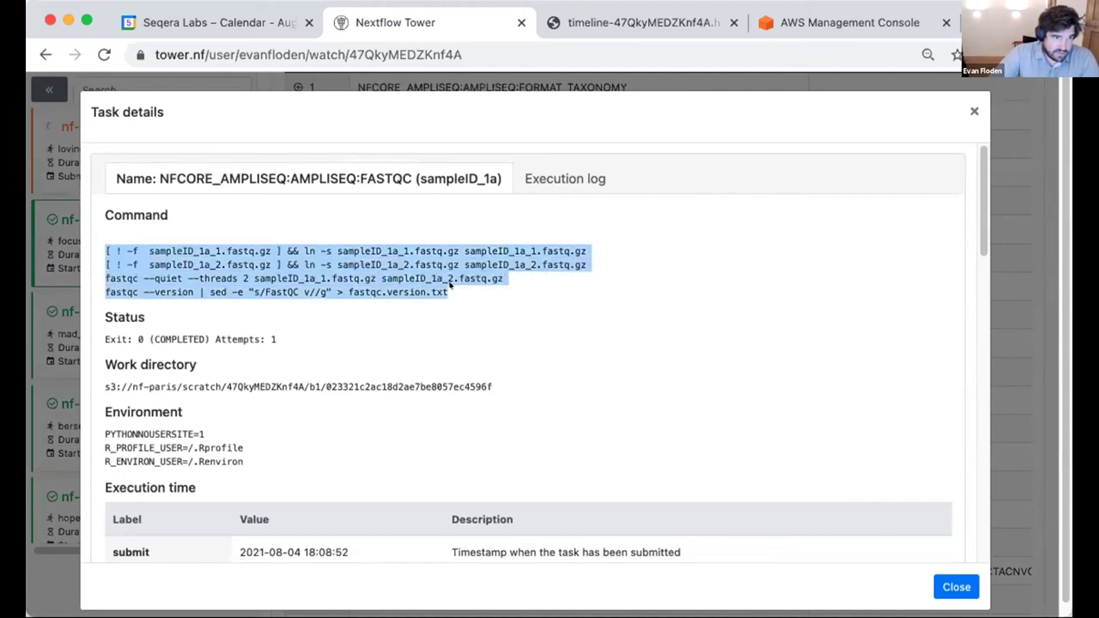
# Step: Review the task's status, work directory, environment and execution time, and highlight the container image name under the requested resources
pyautogui.scroll(-3, 173, 327)
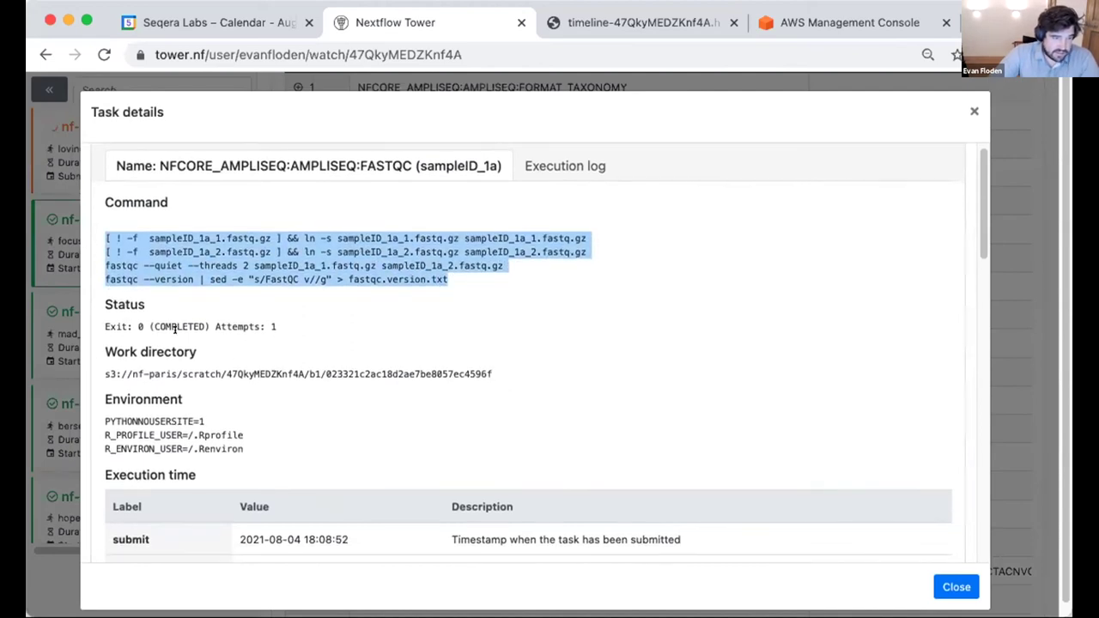
pyautogui.scroll(-3, 189, 341)
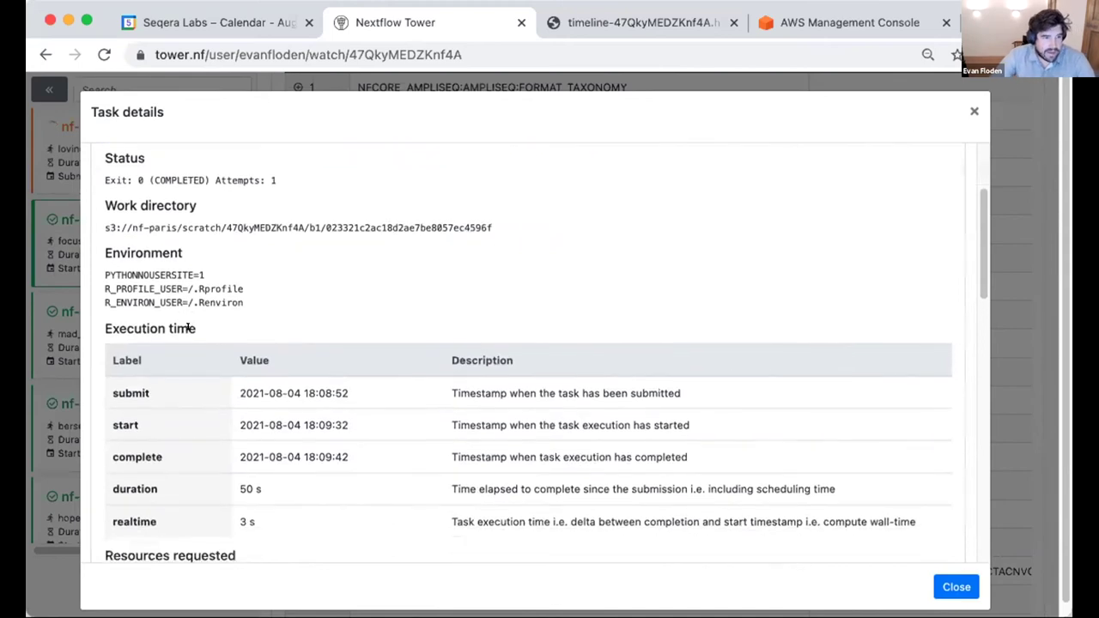
pyautogui.scroll(-7, 191, 348)
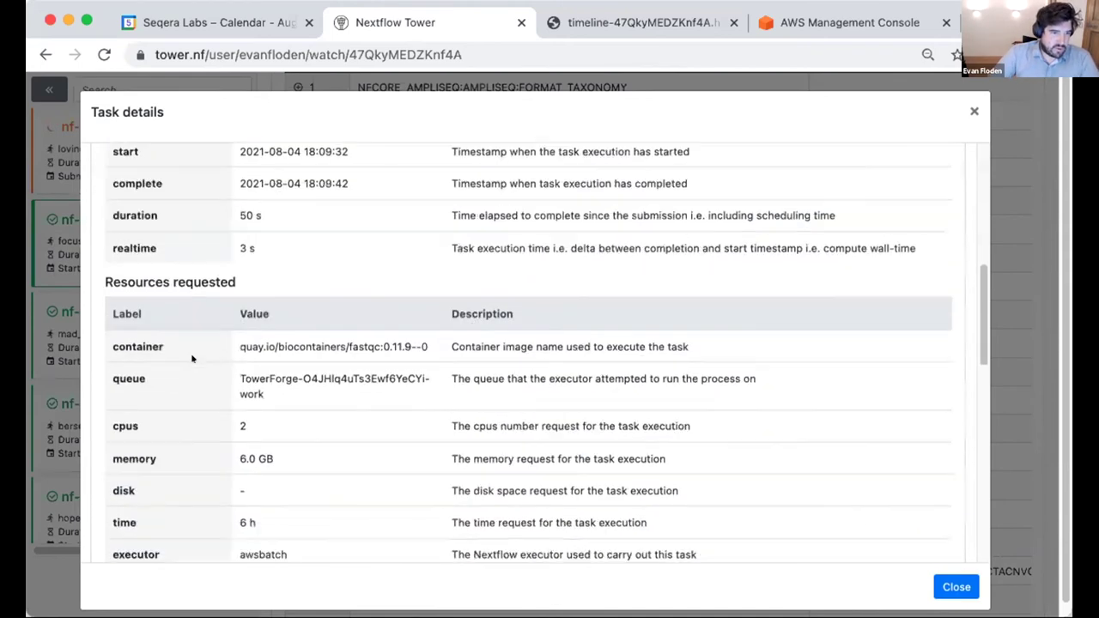
pyautogui.moveTo(235, 225); pyautogui.dragTo(424, 227)
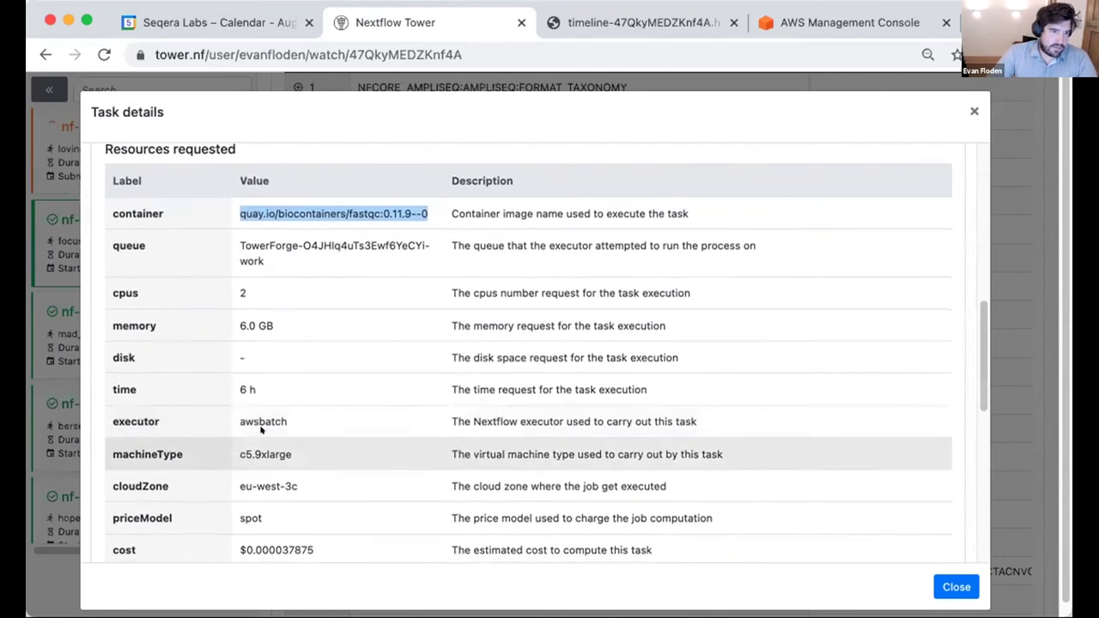
# Step: Examine the task's executor, machine type, price model, cost and resource usage, and close the task details
pyautogui.scroll(-1, 261, 429)
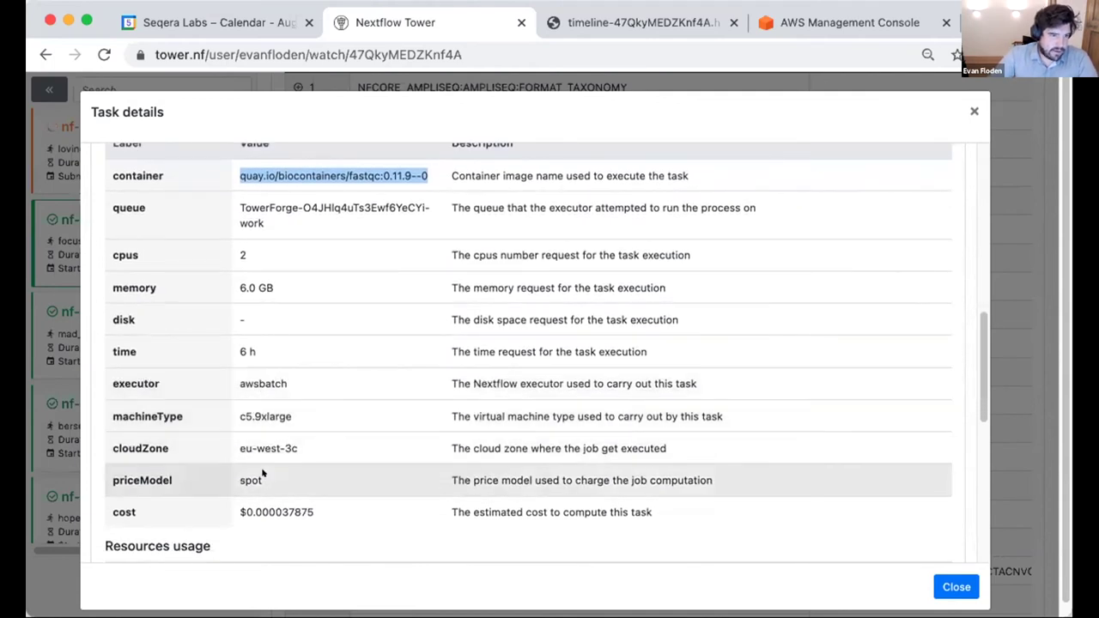
pyautogui.scroll(-1, 261, 477)
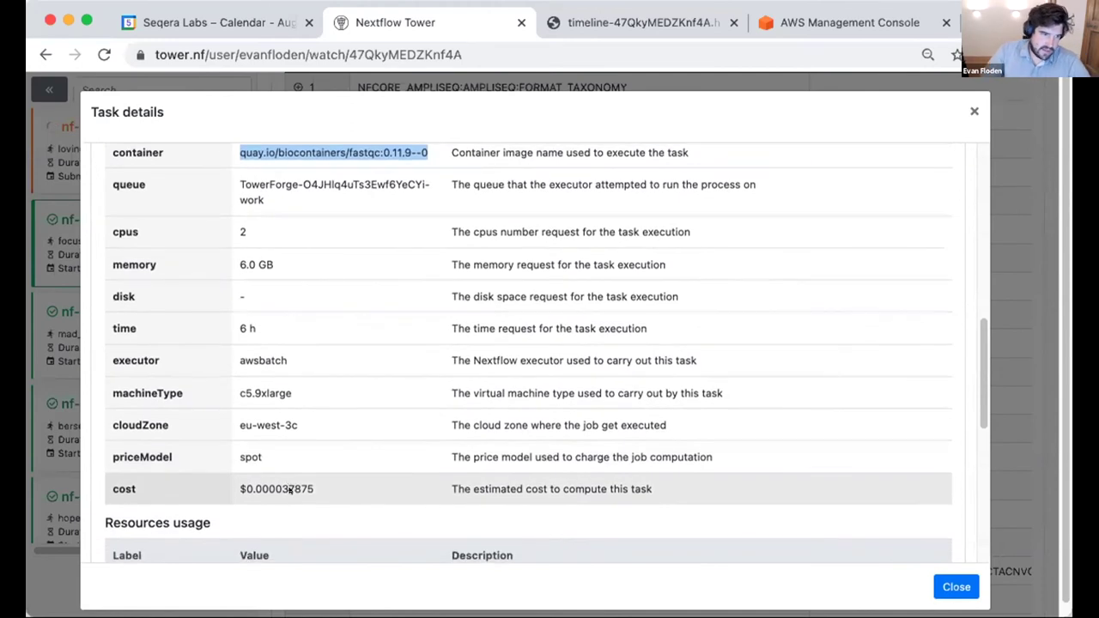
pyautogui.scroll(-3, 288, 488)
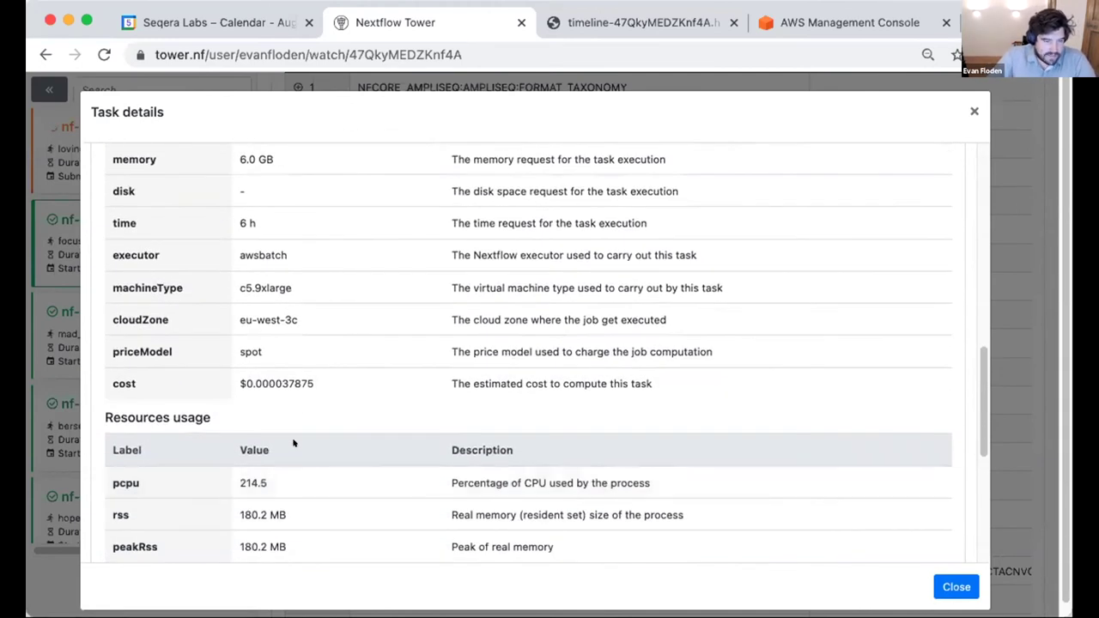
pyautogui.scroll(1, 292, 442)
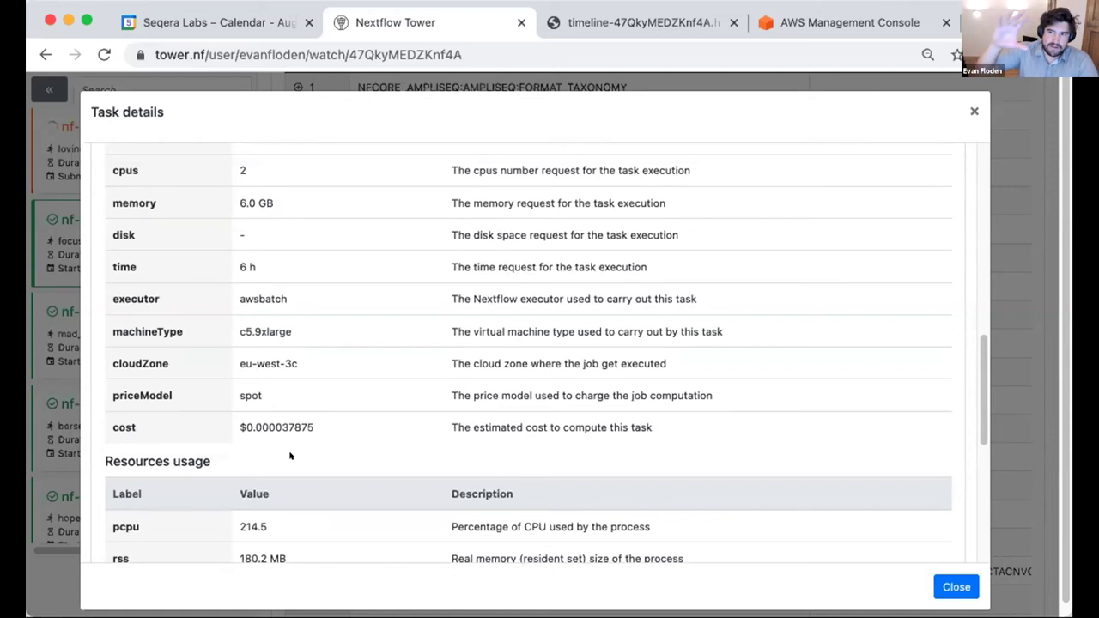
pyautogui.scroll(-6, 291, 456)
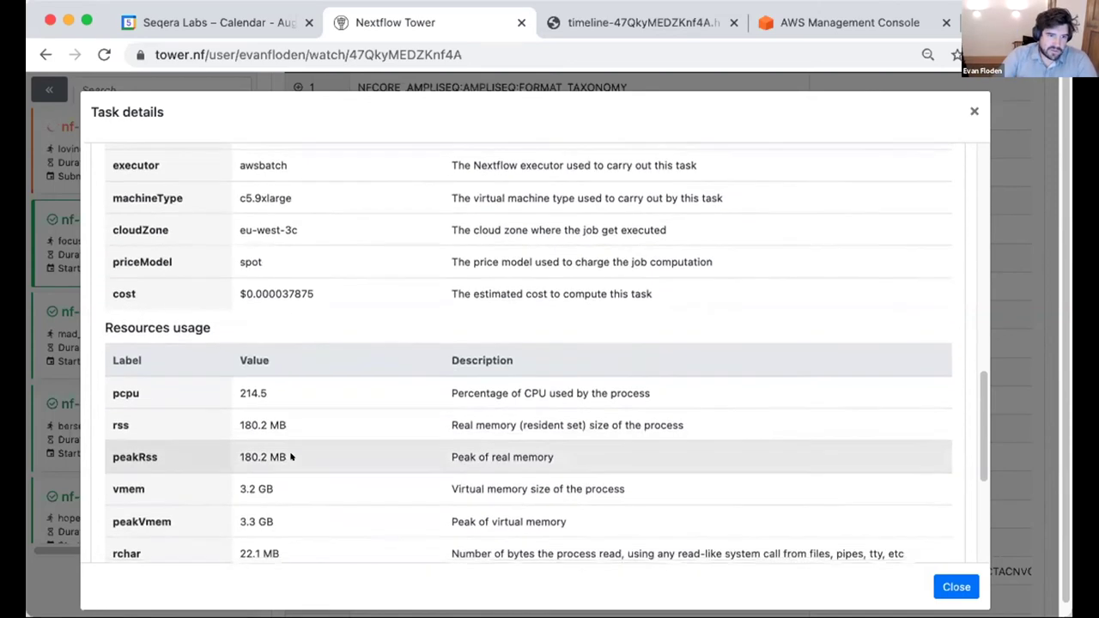
pyautogui.scroll(-1, 290, 458)
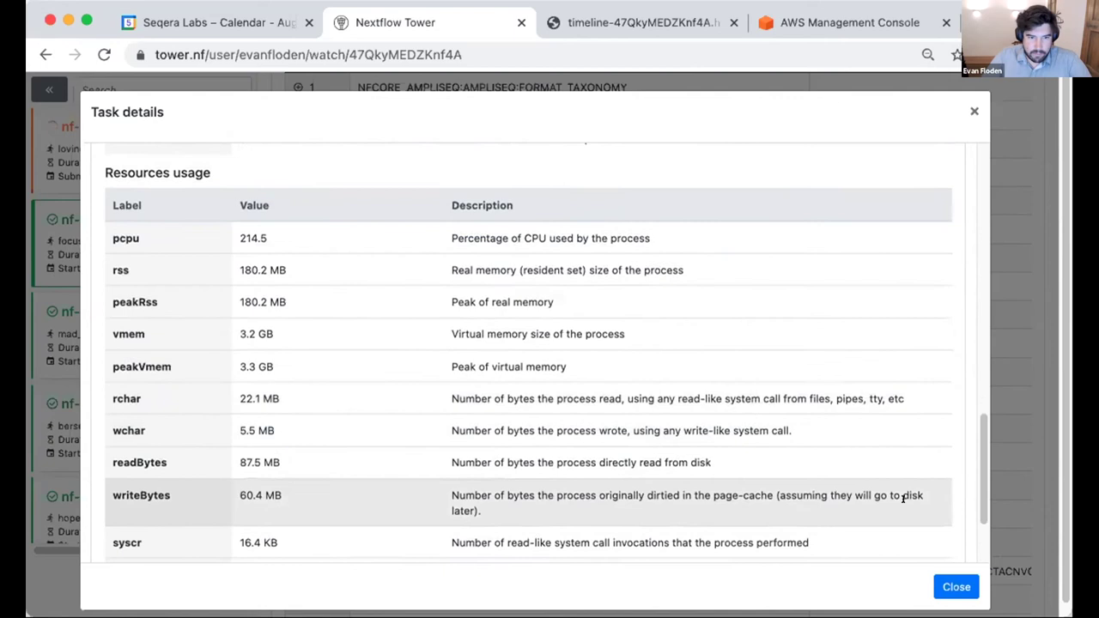
pyautogui.scroll(-3, 927, 524)
pyautogui.click(954, 586)
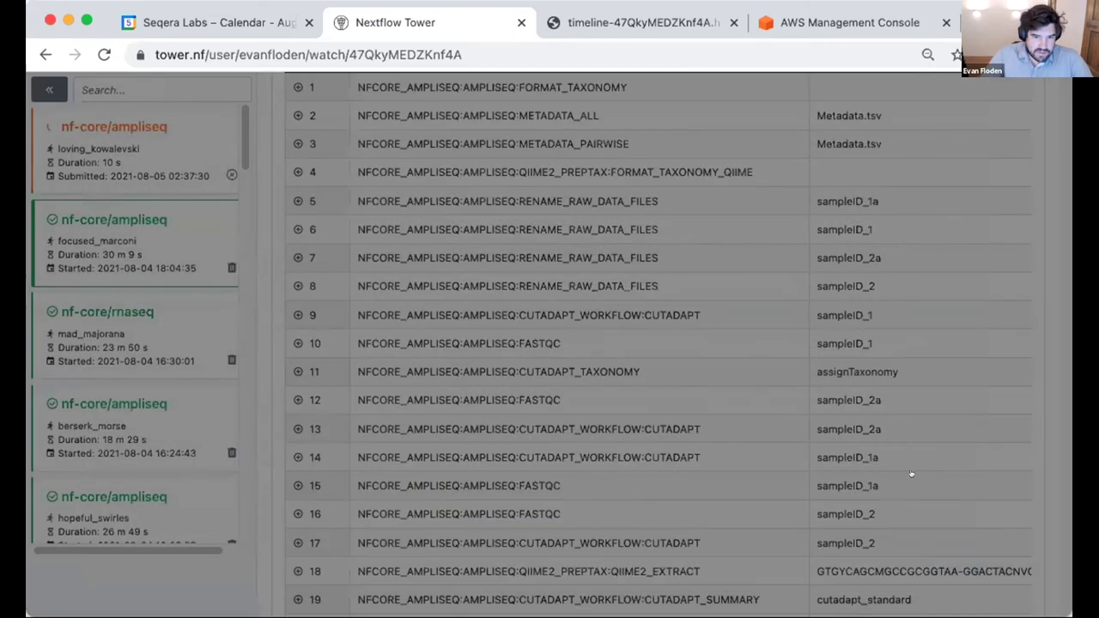
# Step: Look through the run's CPU and memory metrics, switching the memory plot to % RAM Allocated to compare the processes
pyautogui.scroll(-3, 910, 473)
pyautogui.scroll(-10, 909, 473)
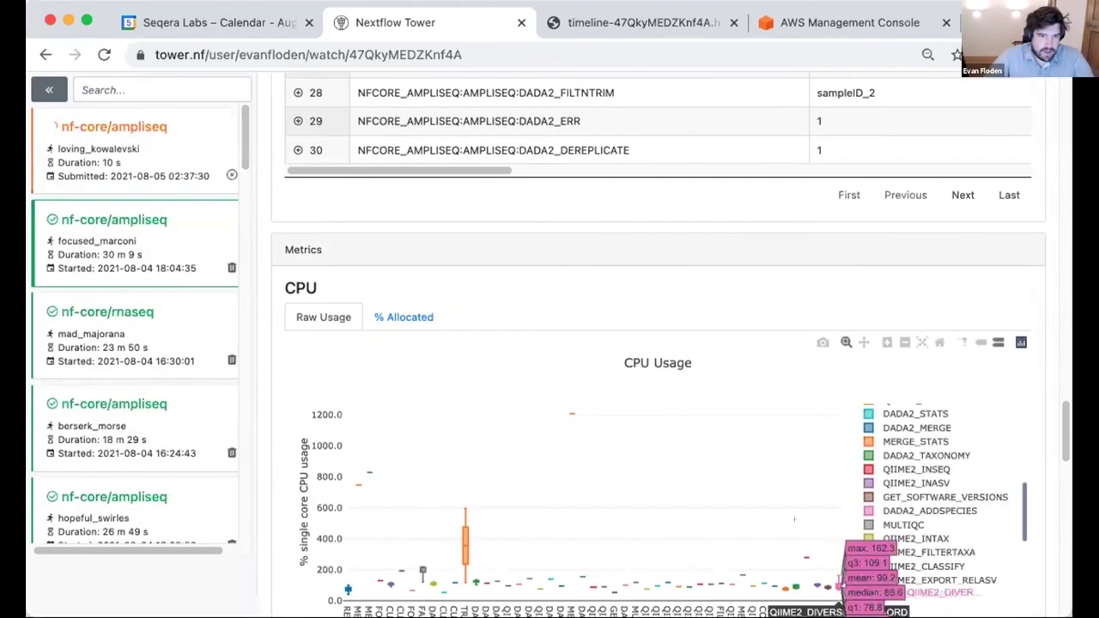
pyautogui.scroll(-5, 794, 519)
pyautogui.scroll(-3, 794, 518)
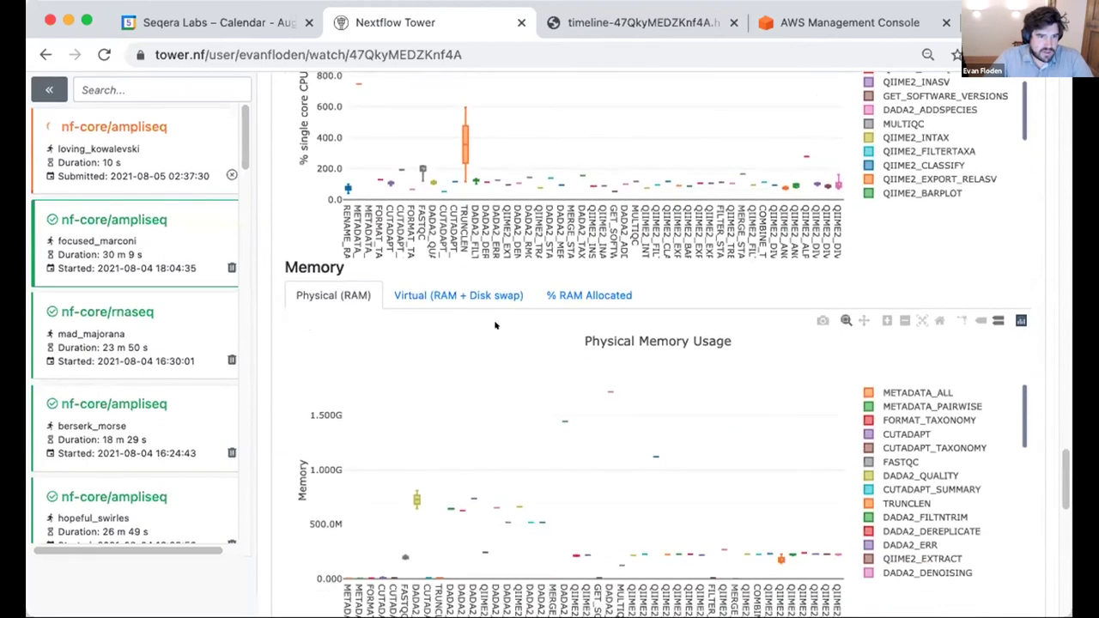
pyautogui.click(558, 293)
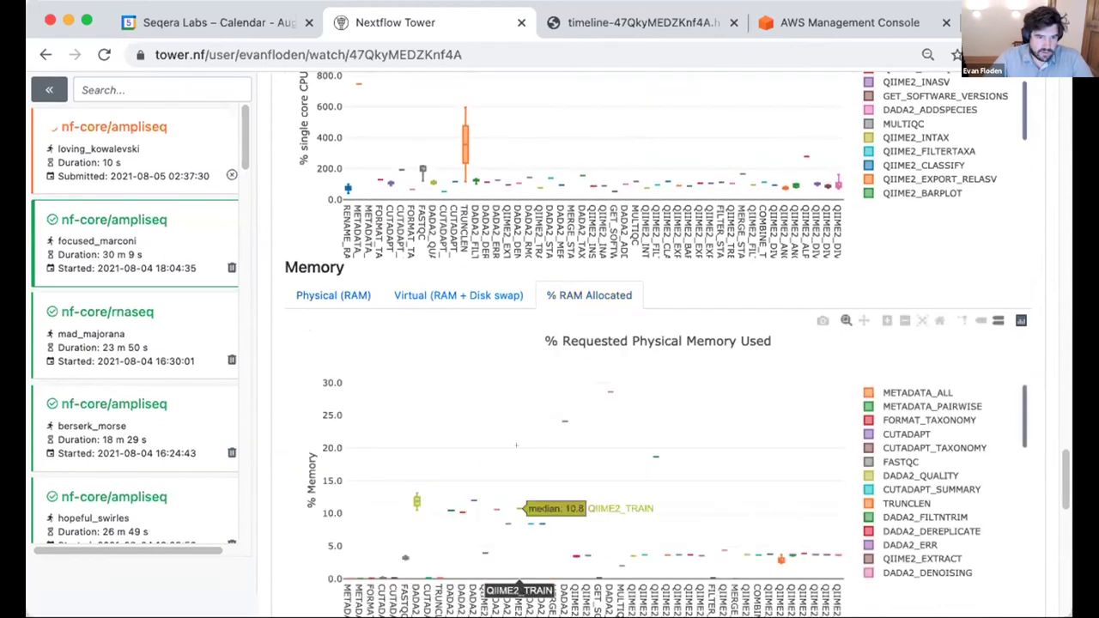
pyautogui.scroll(-1, 516, 446)
pyautogui.scroll(-2, 516, 445)
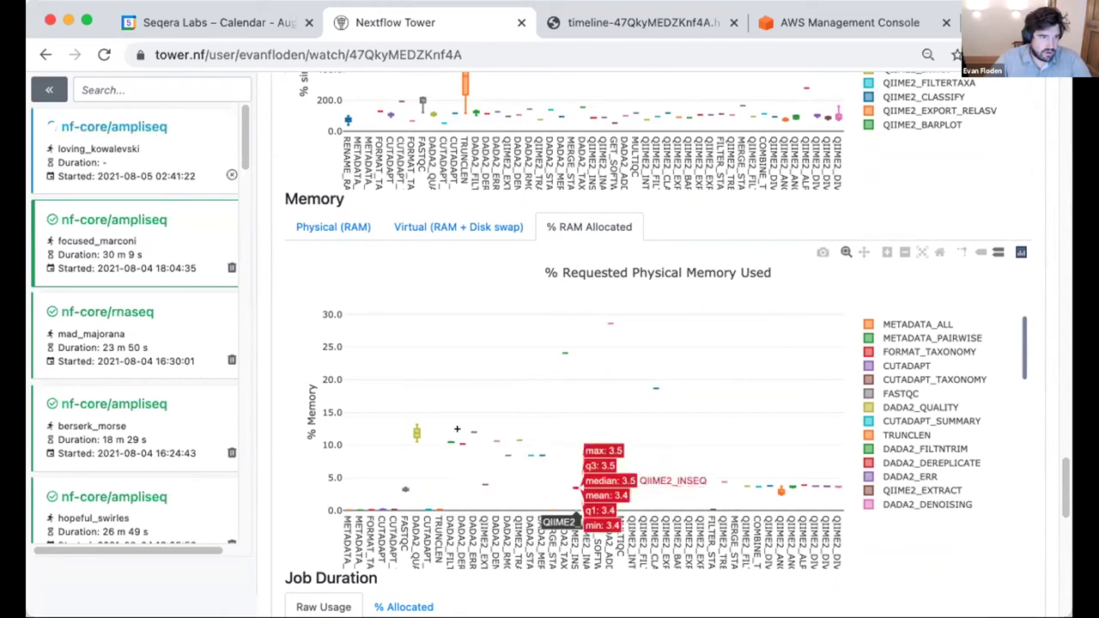
pyautogui.scroll(-1, 652, 480)
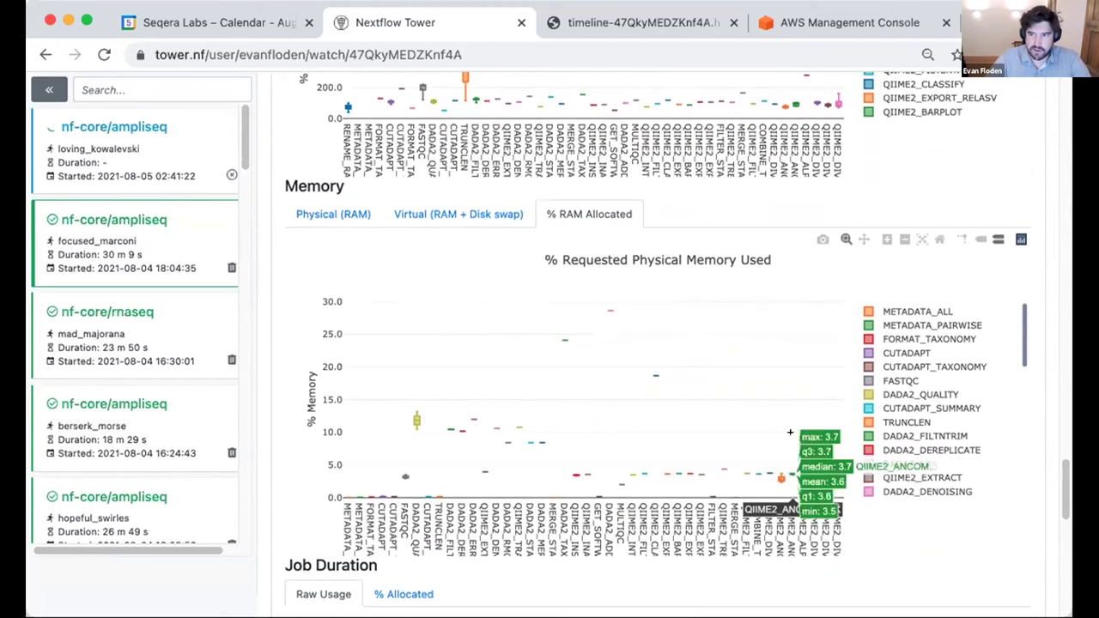
pyautogui.scroll(-1, 789, 431)
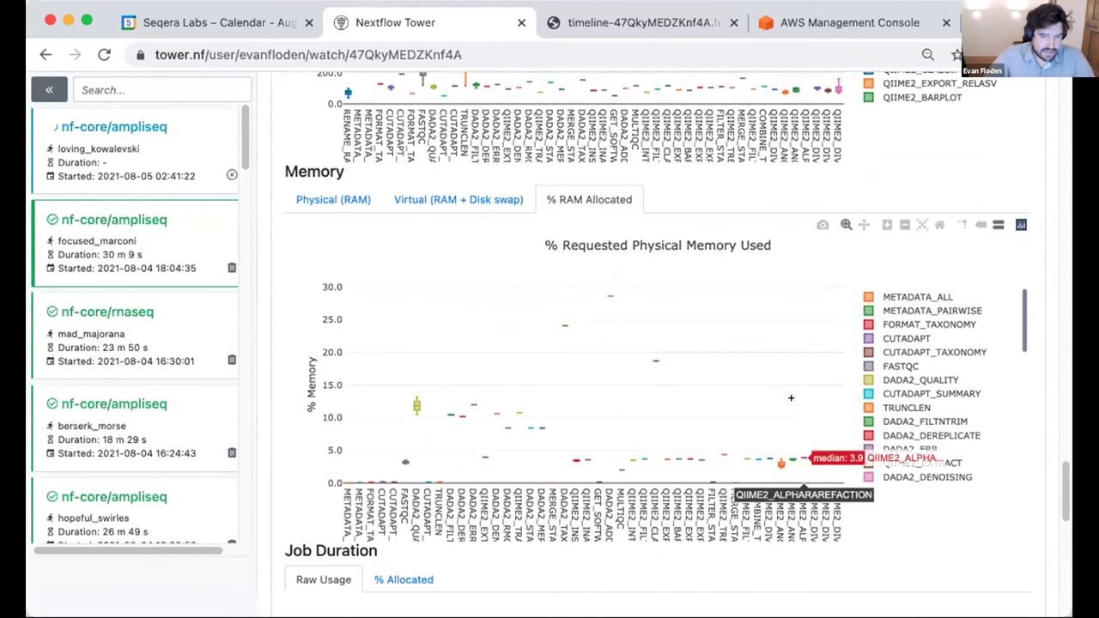
pyautogui.scroll(-2, 819, 389)
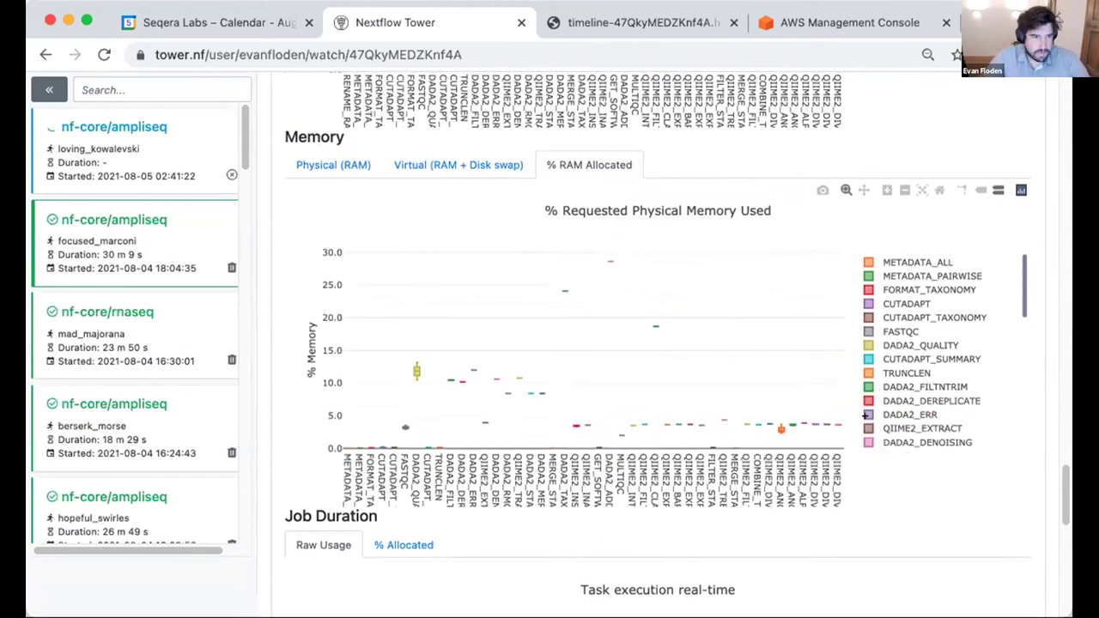
pyautogui.scroll(3, 425, 385)
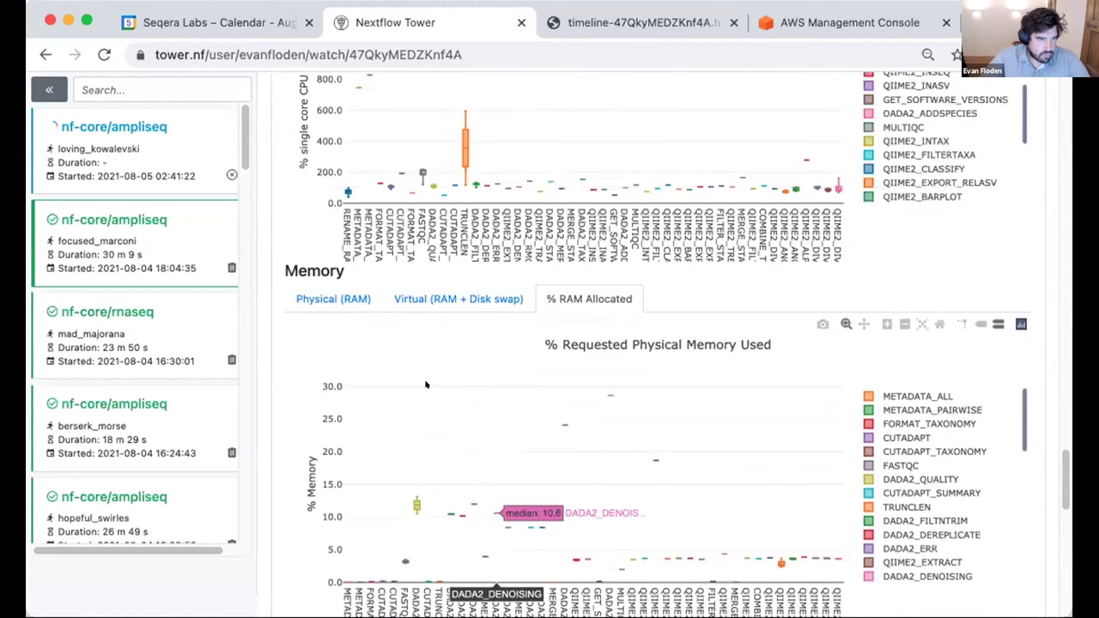
# Step: Open the newly started nf-core/ampliseq run loving_kowalevski and check its command line, general details and task status
pyautogui.click(128, 147)
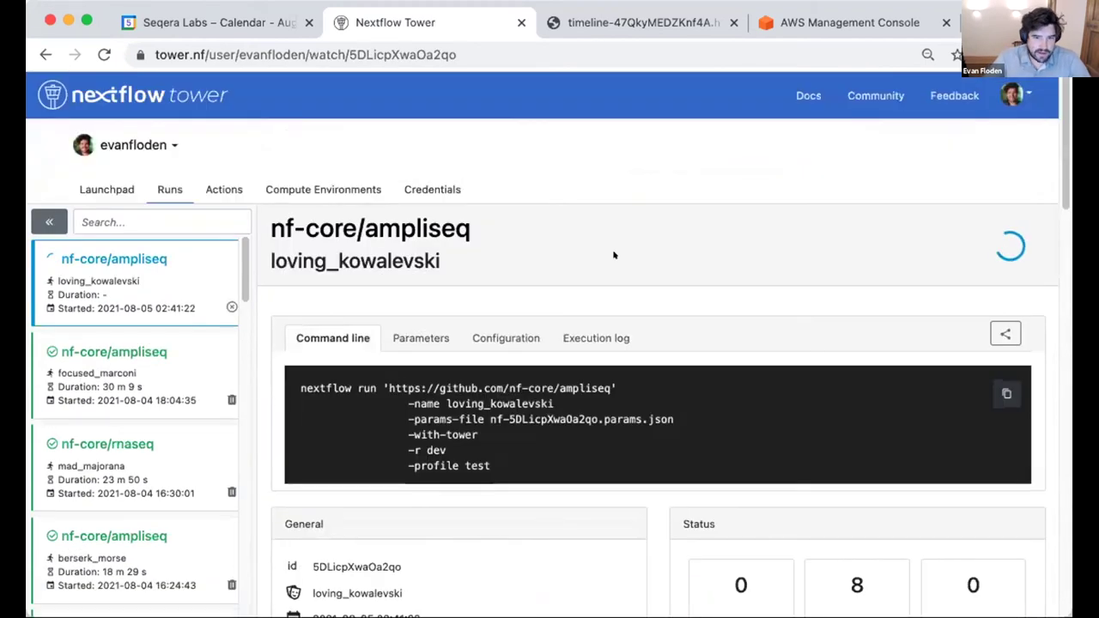
pyautogui.scroll(-3, 613, 255)
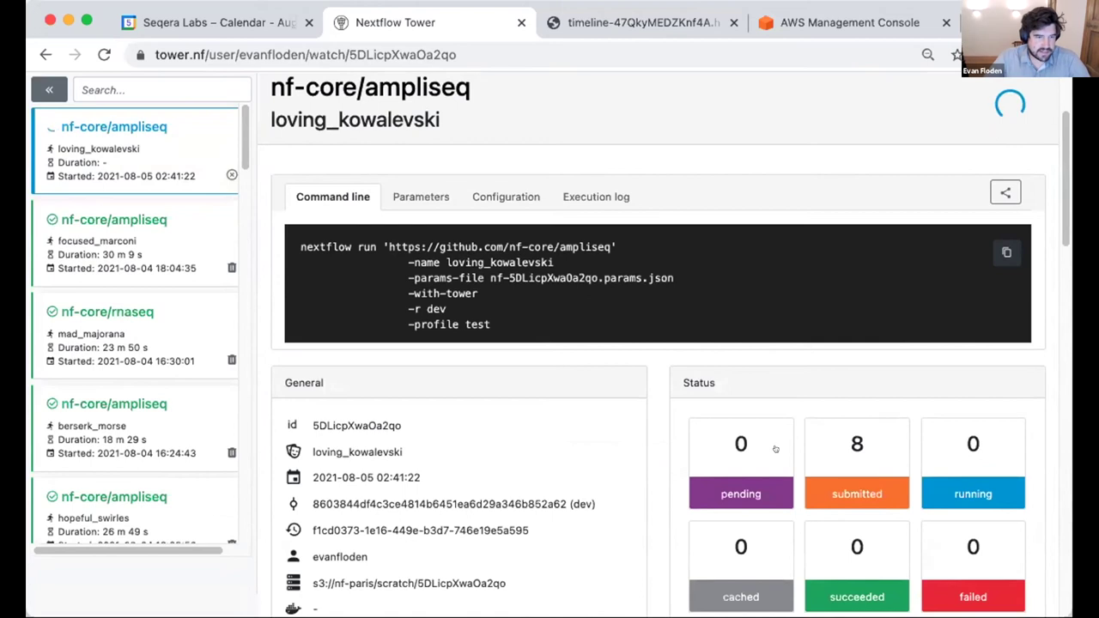
pyautogui.scroll(-1, 783, 343)
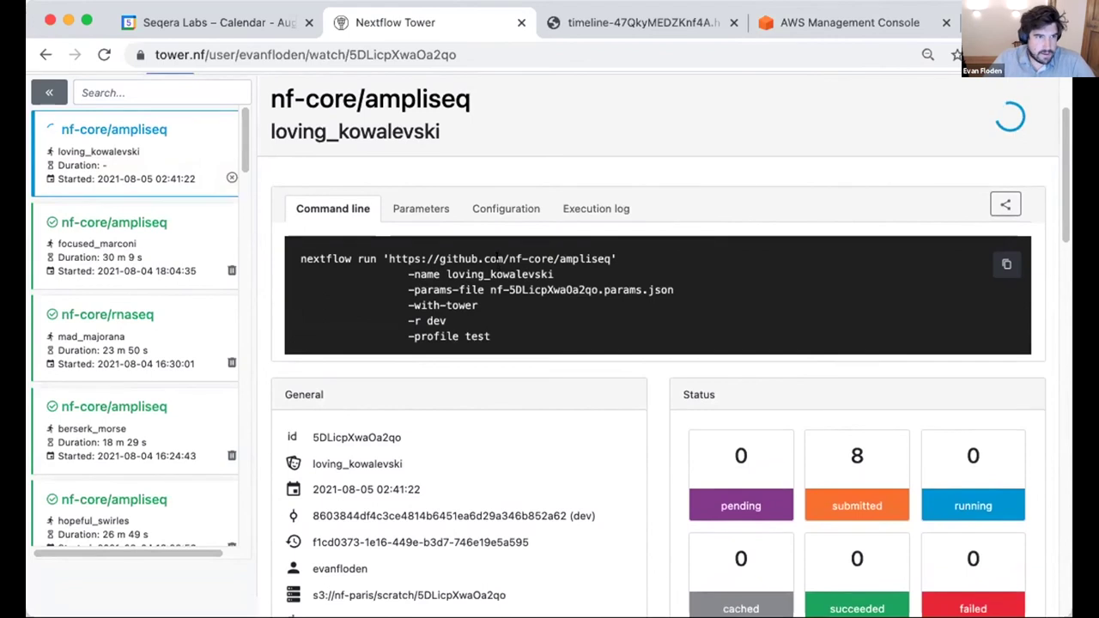
pyautogui.scroll(3, 481, 244)
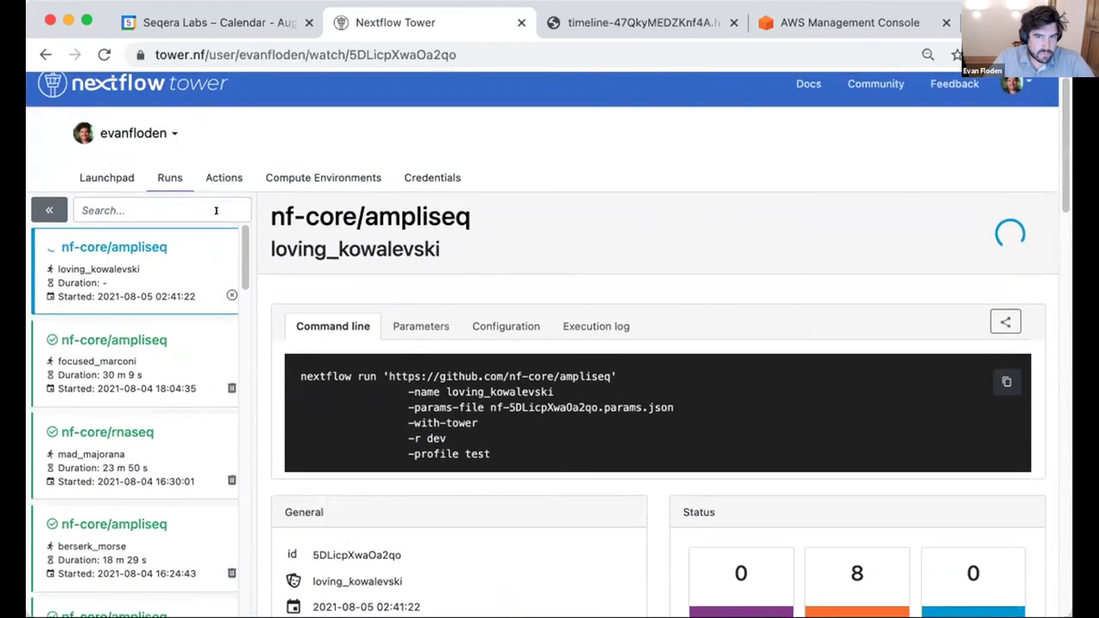
# Step: Return to the Launchpad and look over the available pipelines
pyautogui.click(110, 174)
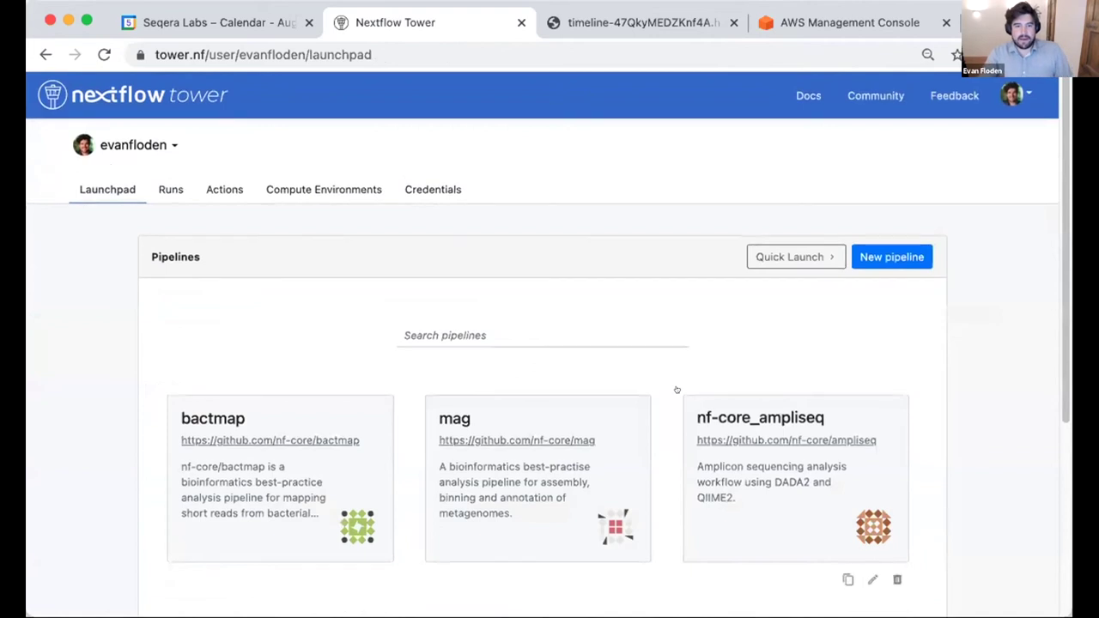
pyautogui.scroll(-1, 674, 382)
pyautogui.scroll(-2, 677, 389)
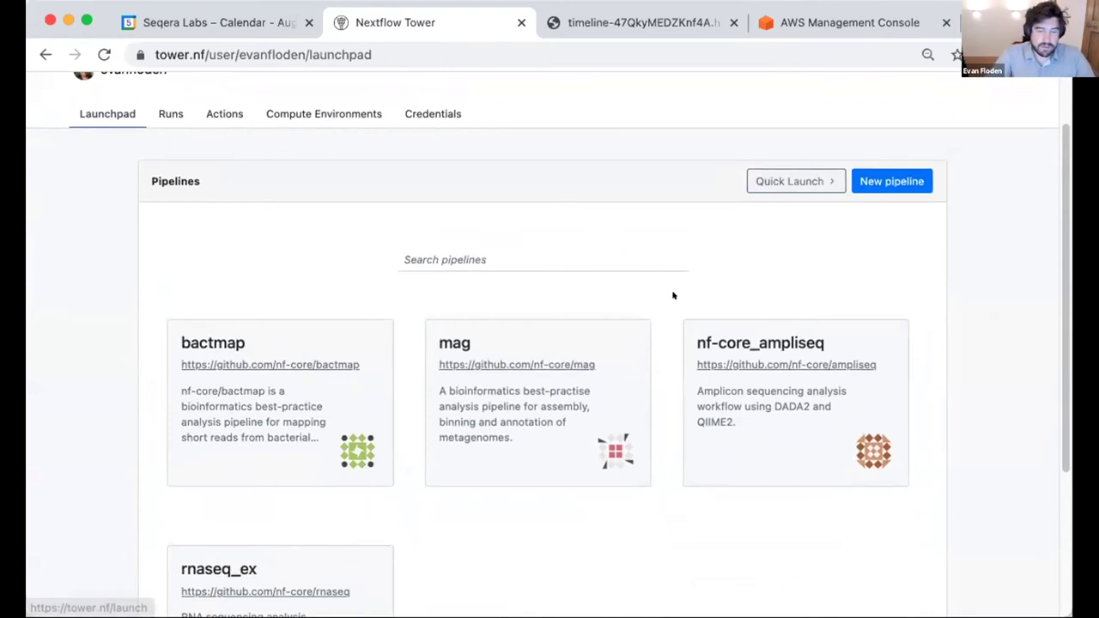
# Step: Start a new pipeline entry in the Launchpad and open the suggested repositories for the pipeline to launch
pyautogui.scroll(-1, 673, 288)
pyautogui.scroll(-2, 675, 286)
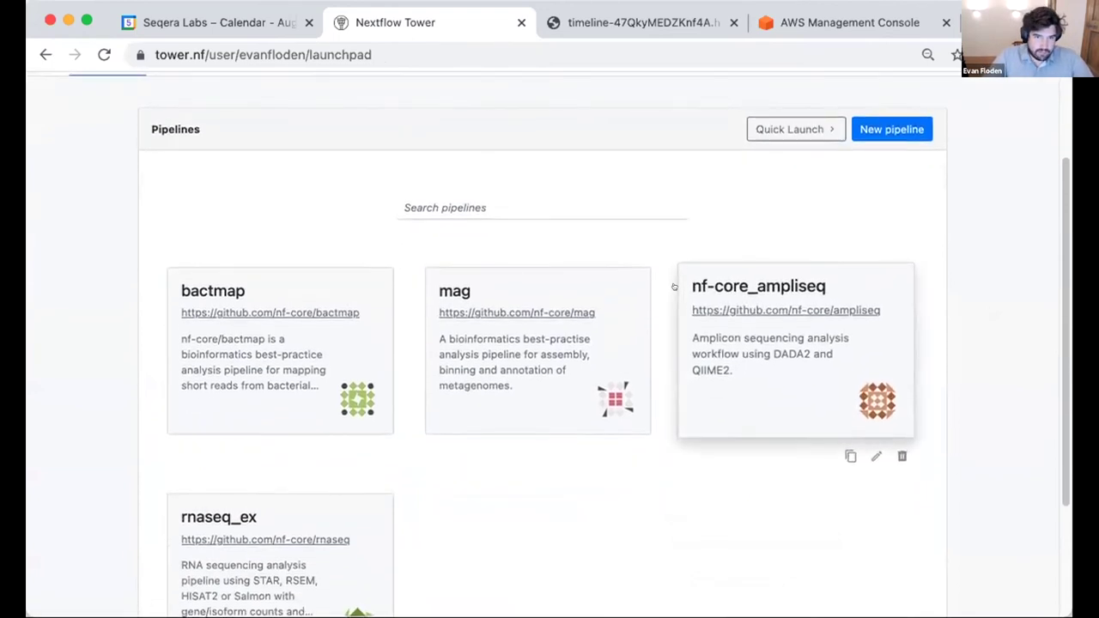
pyautogui.scroll(3, 674, 284)
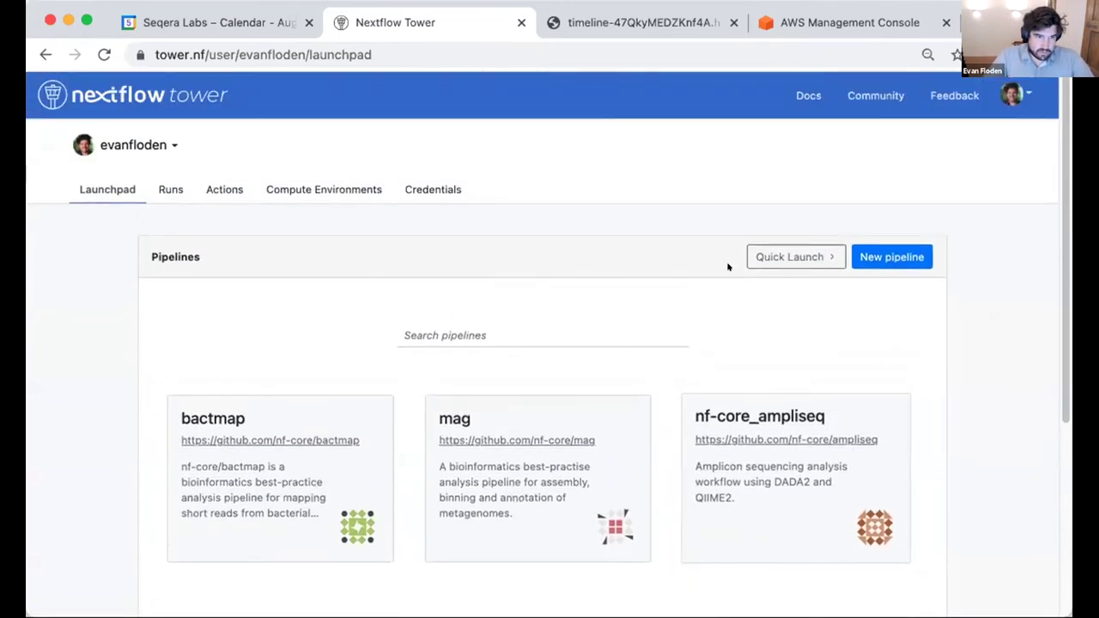
pyautogui.click(897, 247)
pyautogui.scroll(-3, 583, 353)
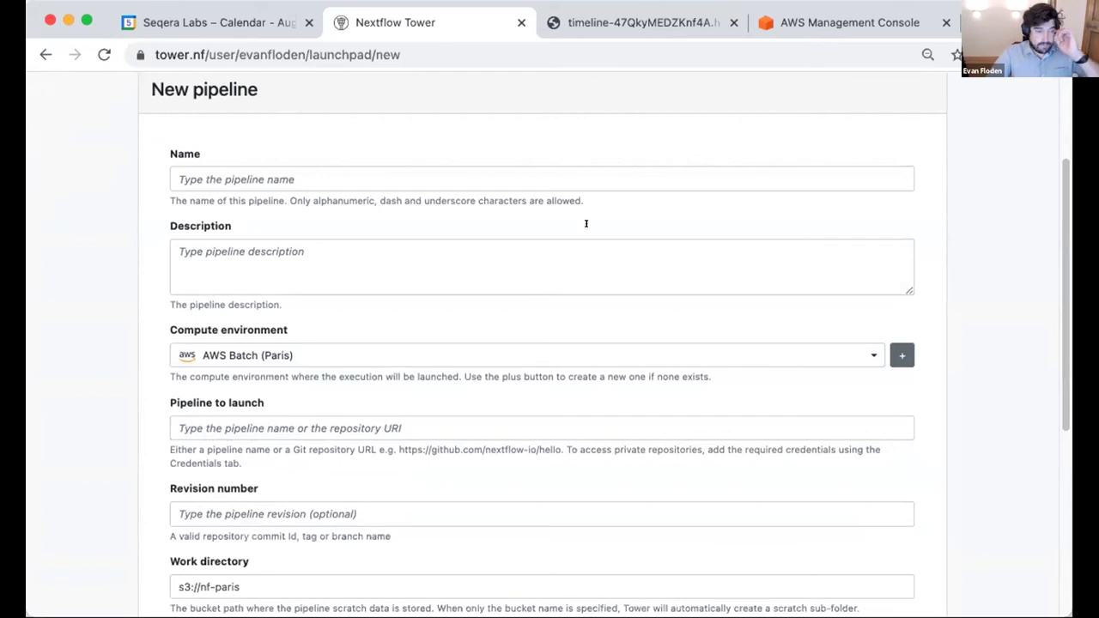
pyautogui.scroll(-1, 472, 309)
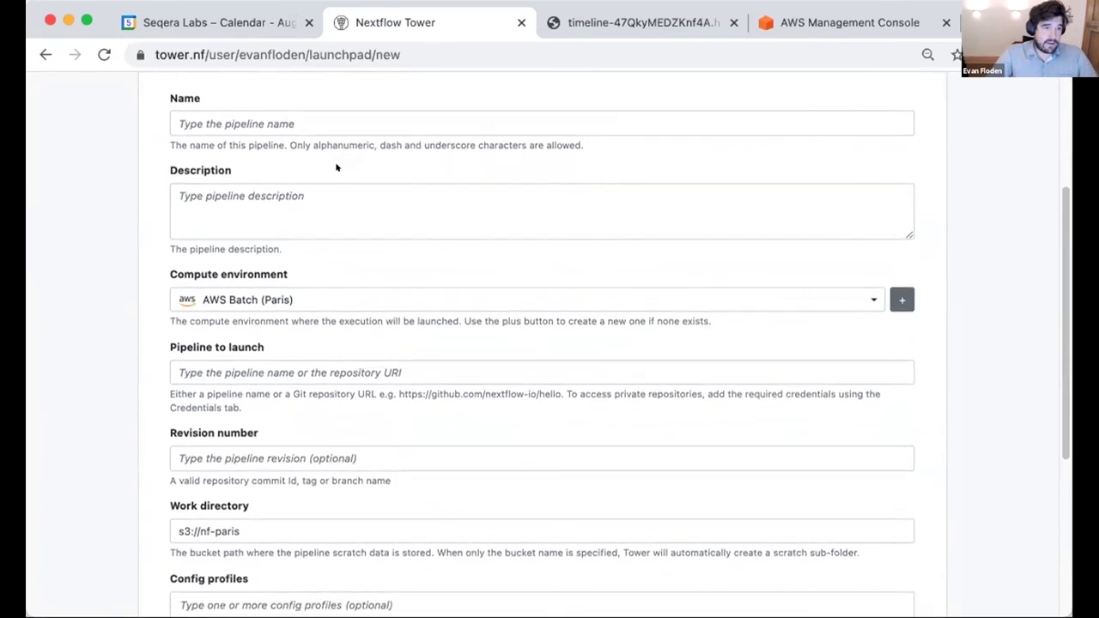
pyautogui.click(337, 364)
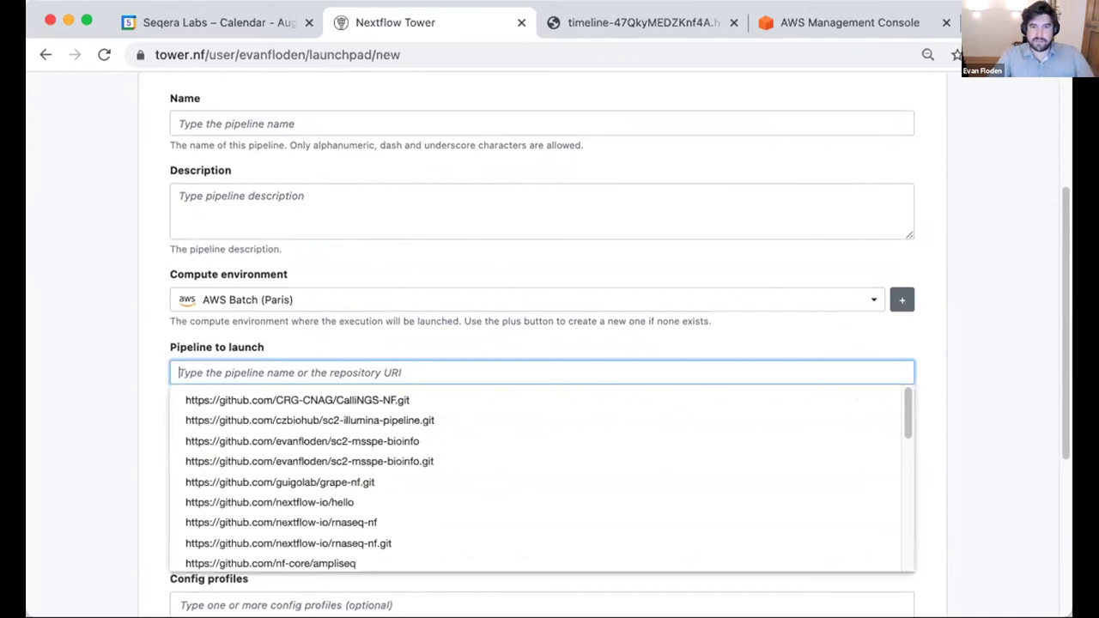
# Step: In a new browser tab, search Google for "nf core" and open the nf-core/rnaseq page from the site's pipeline list
pyautogui.hotkey('ctrl', 't')
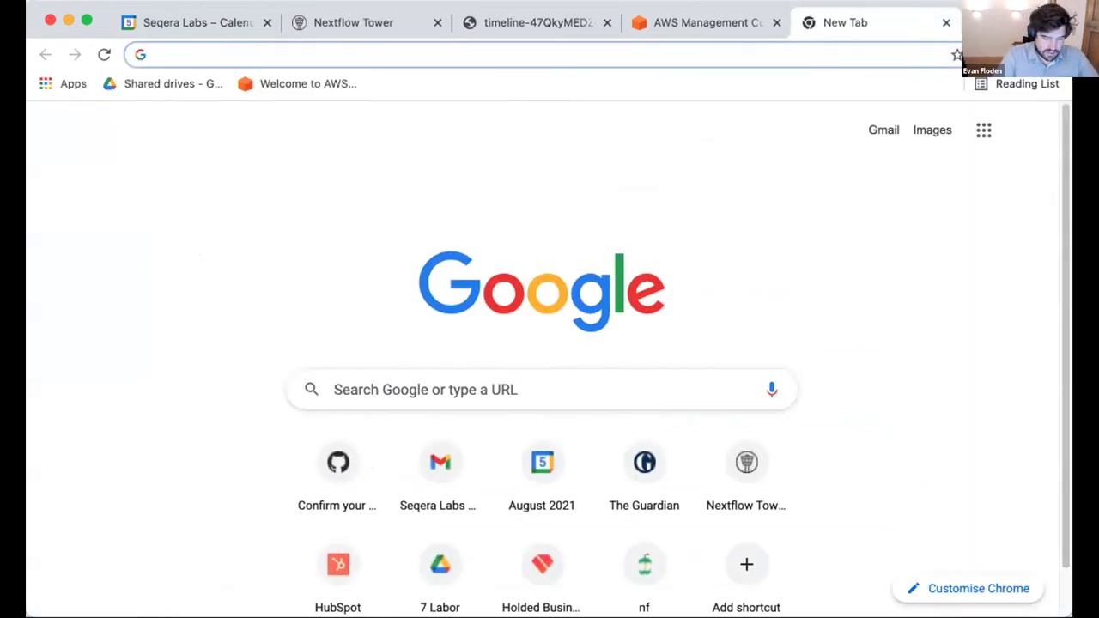
pyautogui.write('nf cor')
pyautogui.press('Return')
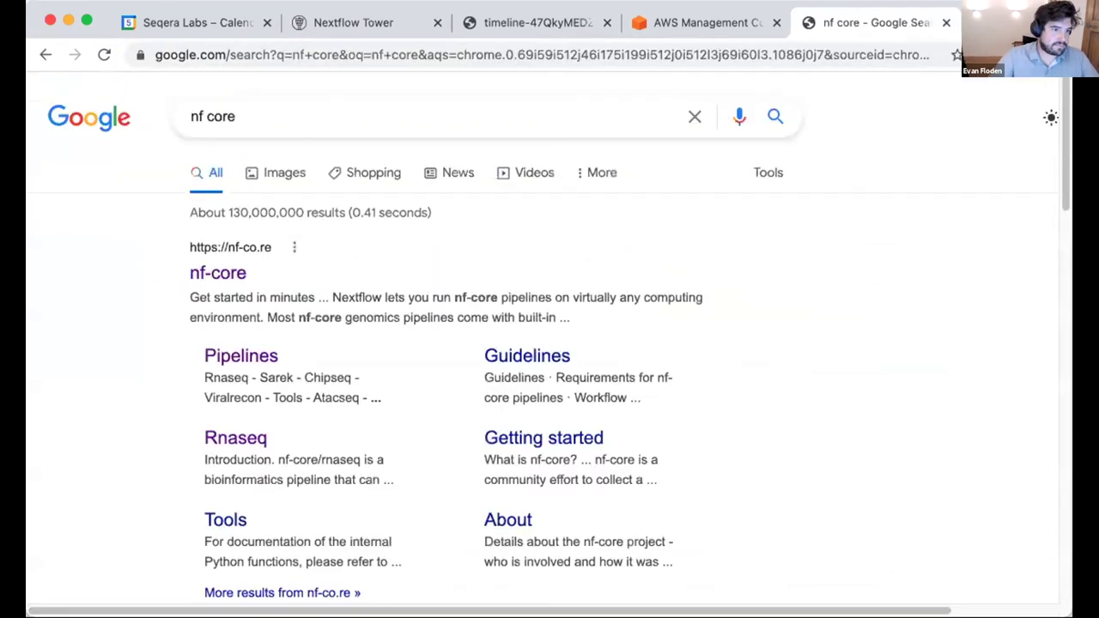
pyautogui.click(220, 272)
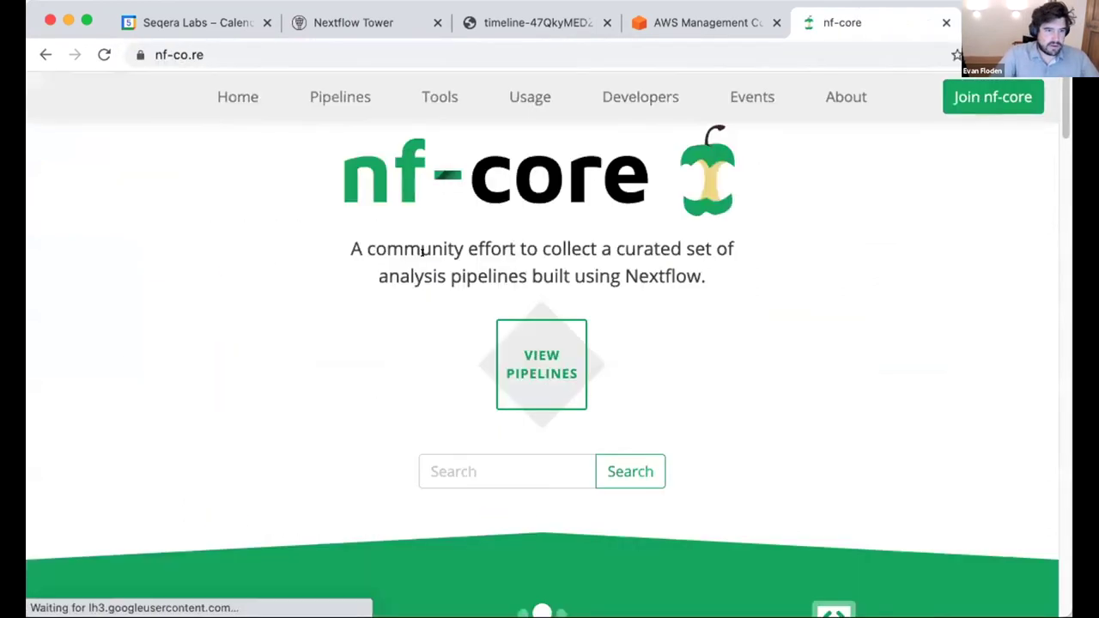
pyautogui.click(503, 375)
pyautogui.scroll(-5, 659, 206)
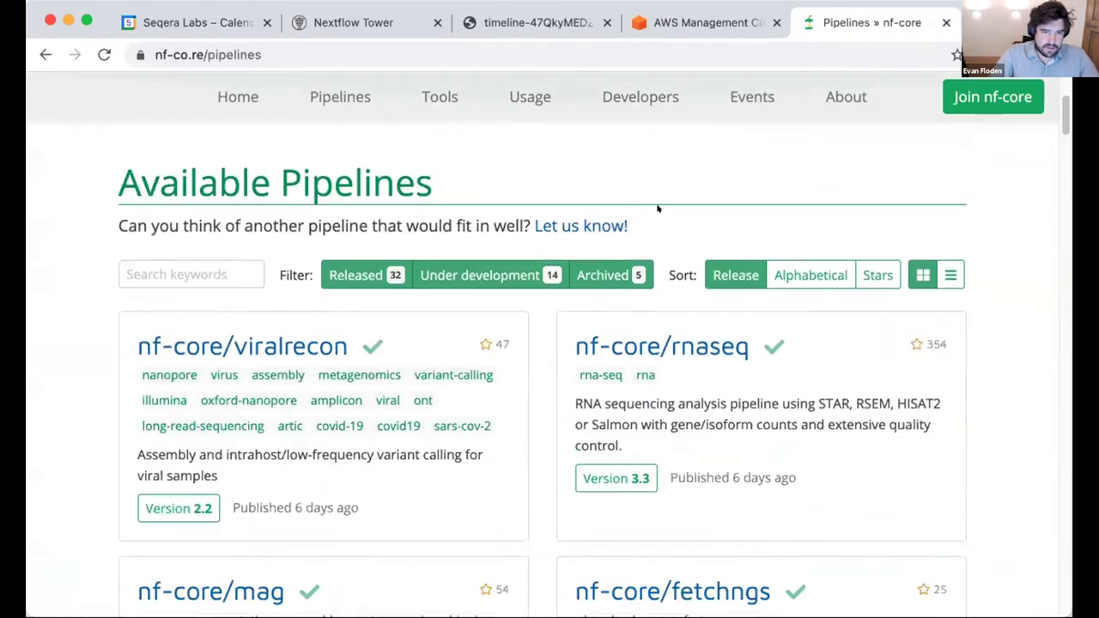
pyautogui.scroll(1, 674, 187)
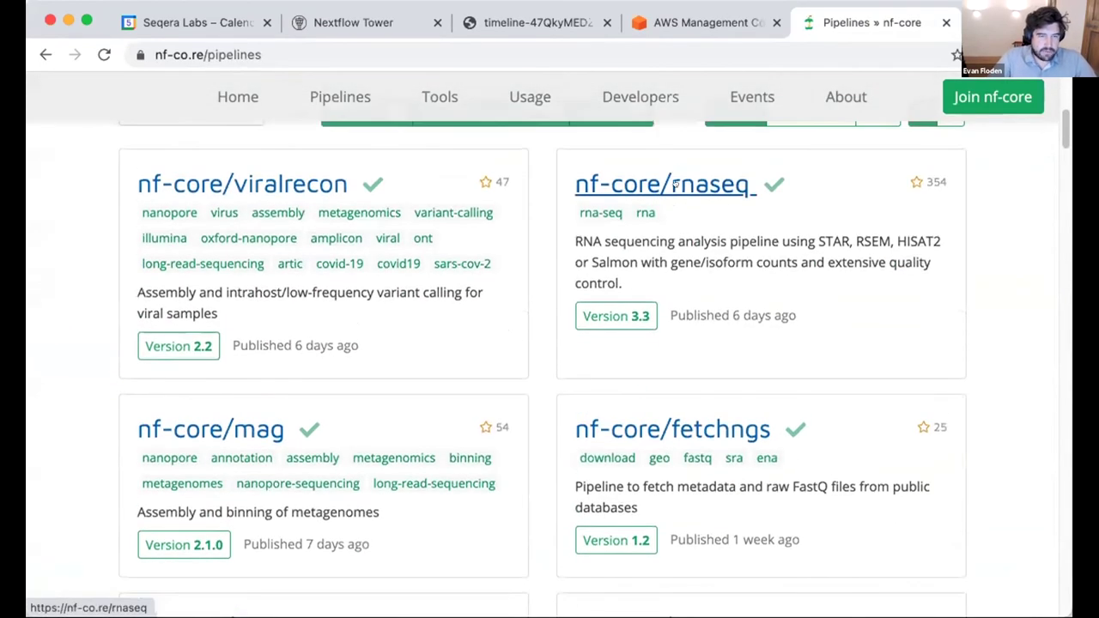
pyautogui.click(675, 184)
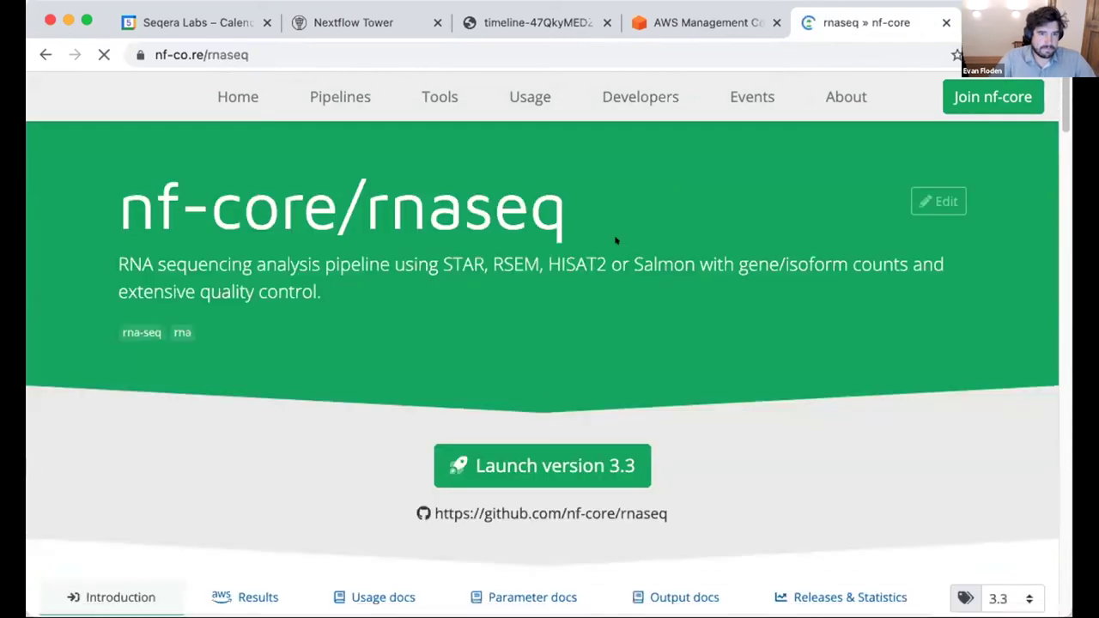
pyautogui.scroll(-1, 690, 472)
pyautogui.moveTo(687, 470); pyautogui.dragTo(435, 461)
pyautogui.press('super+c')
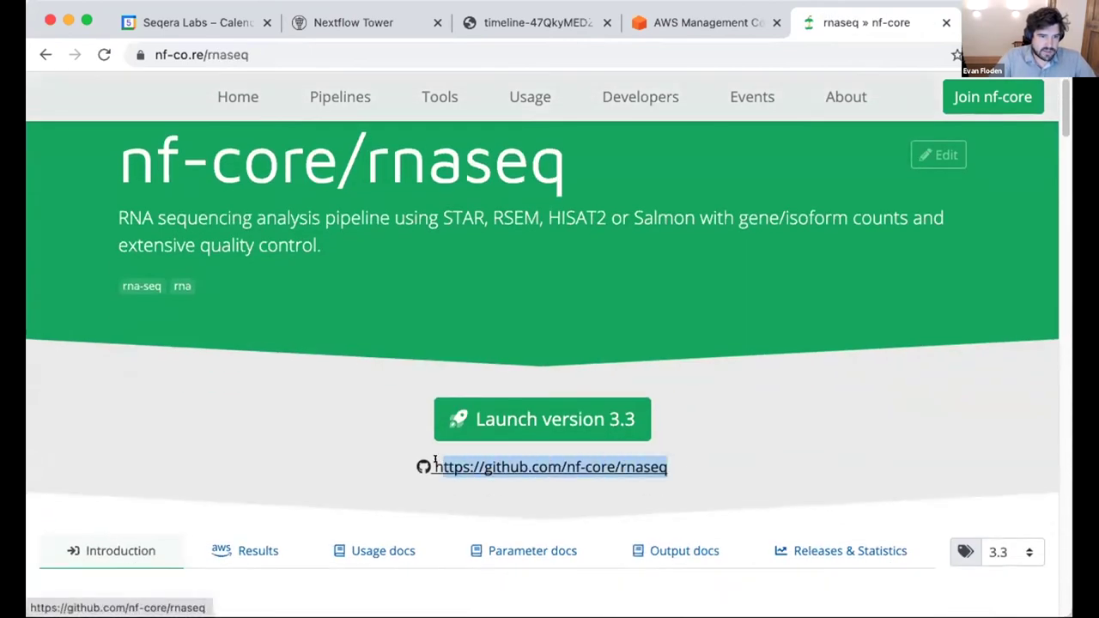
pyautogui.click(334, 22)
pyautogui.press('super+v')
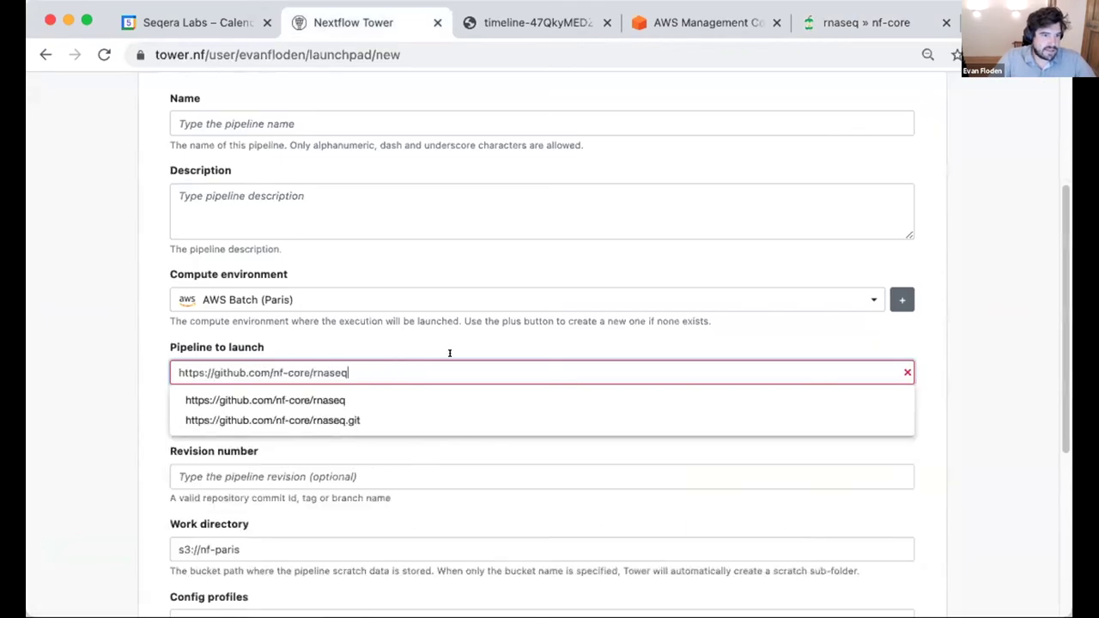
pyautogui.click(398, 418)
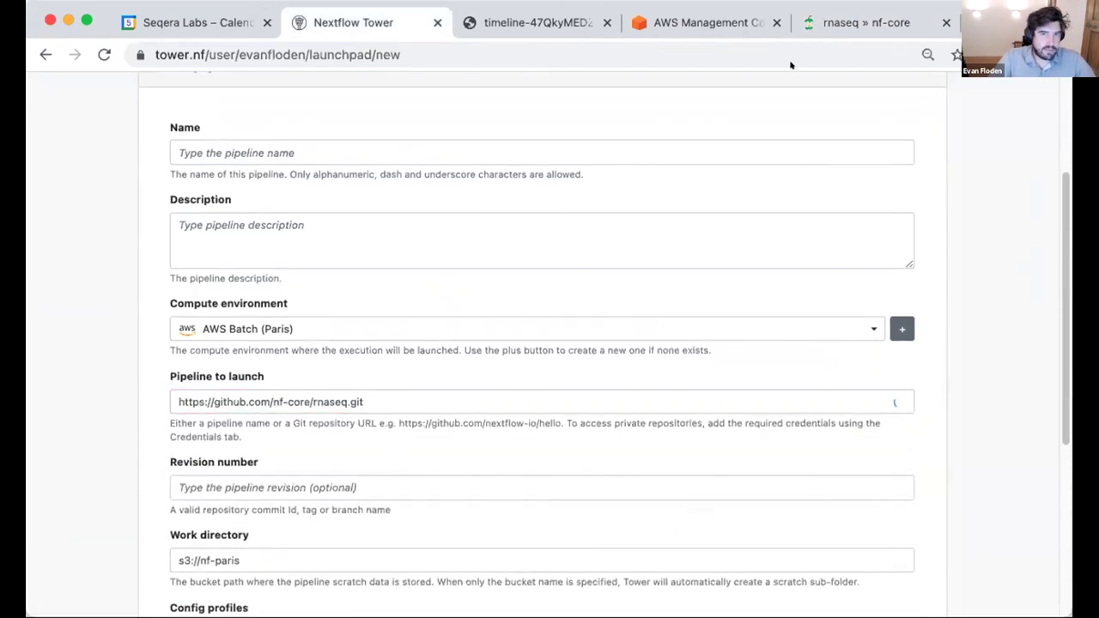
# Step: Copy the RNA sequencing summary from the nf-core/rnaseq page into the new pipeline's description in Tower
pyautogui.click(864, 21)
pyautogui.moveTo(368, 238); pyautogui.dragTo(114, 213)
pyautogui.press('super+c')
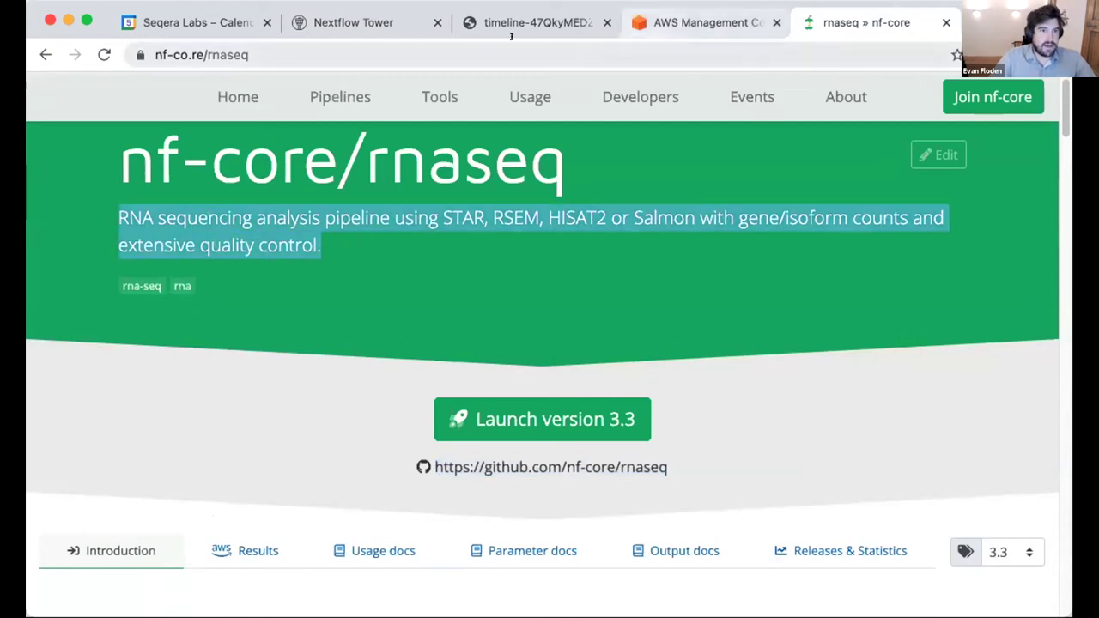
pyautogui.click(365, 23)
pyautogui.click(320, 226)
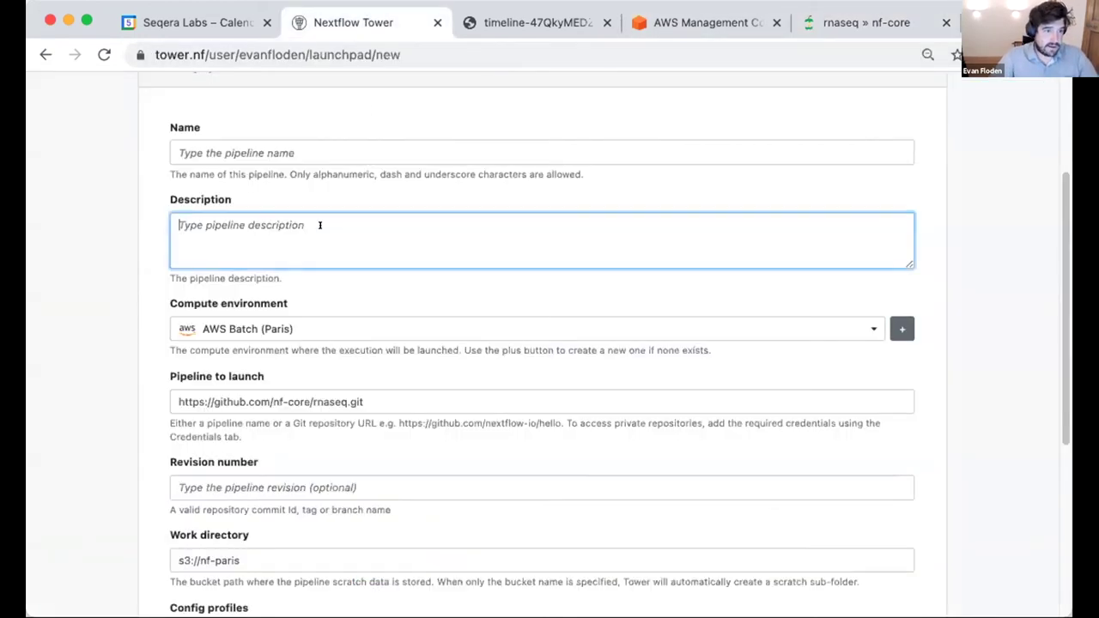
pyautogui.press('super+v')
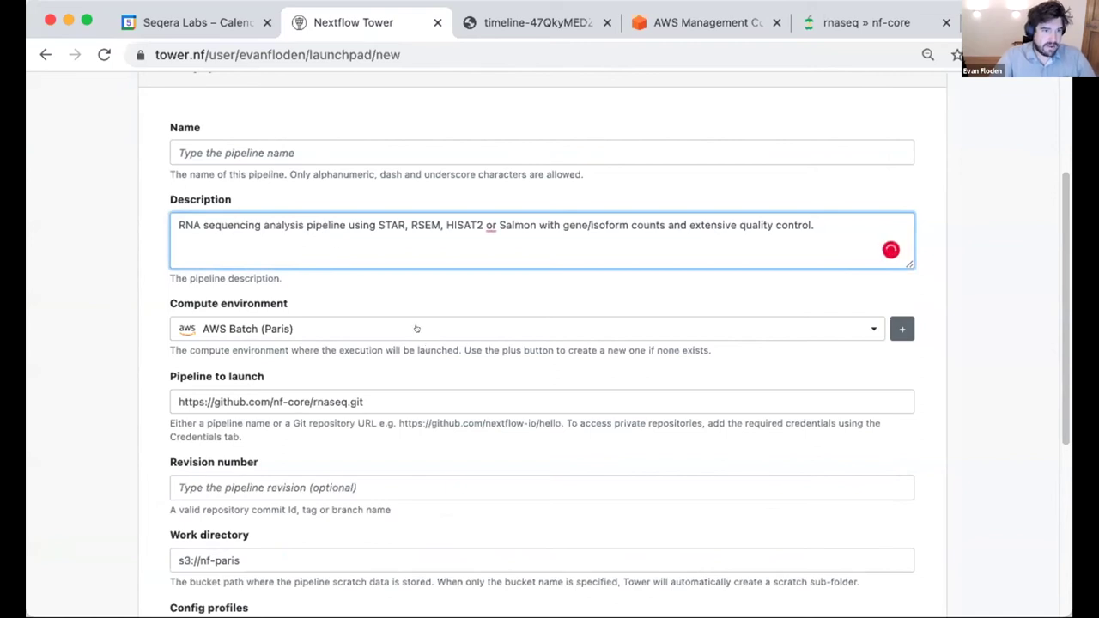
# Step: Check the available compute environments, keep AWS Batch (Paris), and set the revision number to 3.3
pyautogui.click(416, 329)
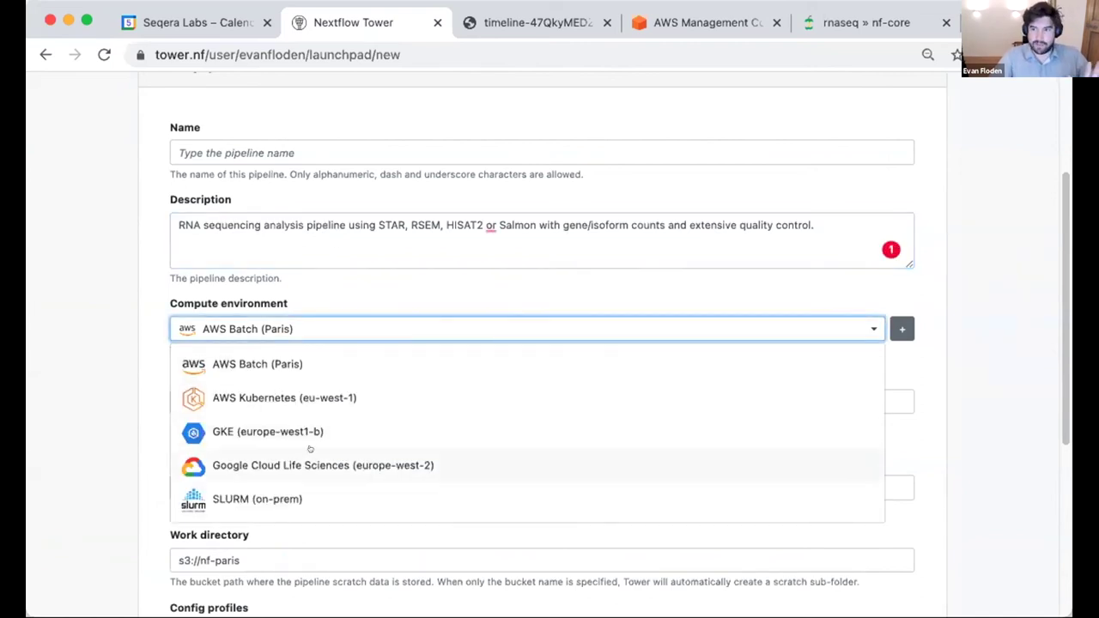
pyautogui.click(350, 340)
pyautogui.scroll(-2, 353, 330)
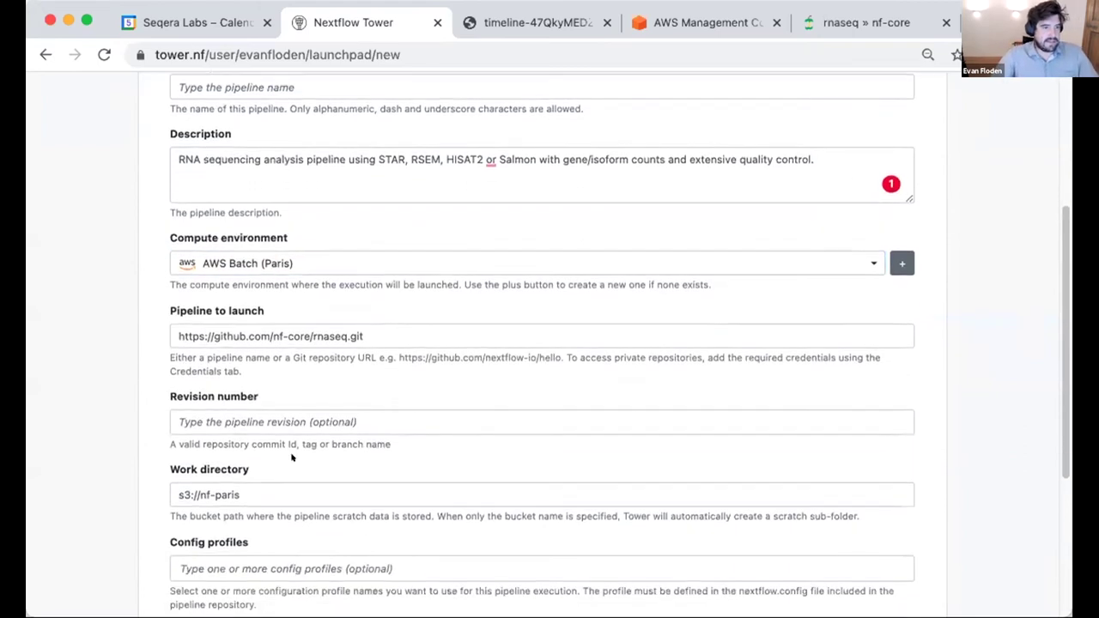
pyautogui.click(290, 421)
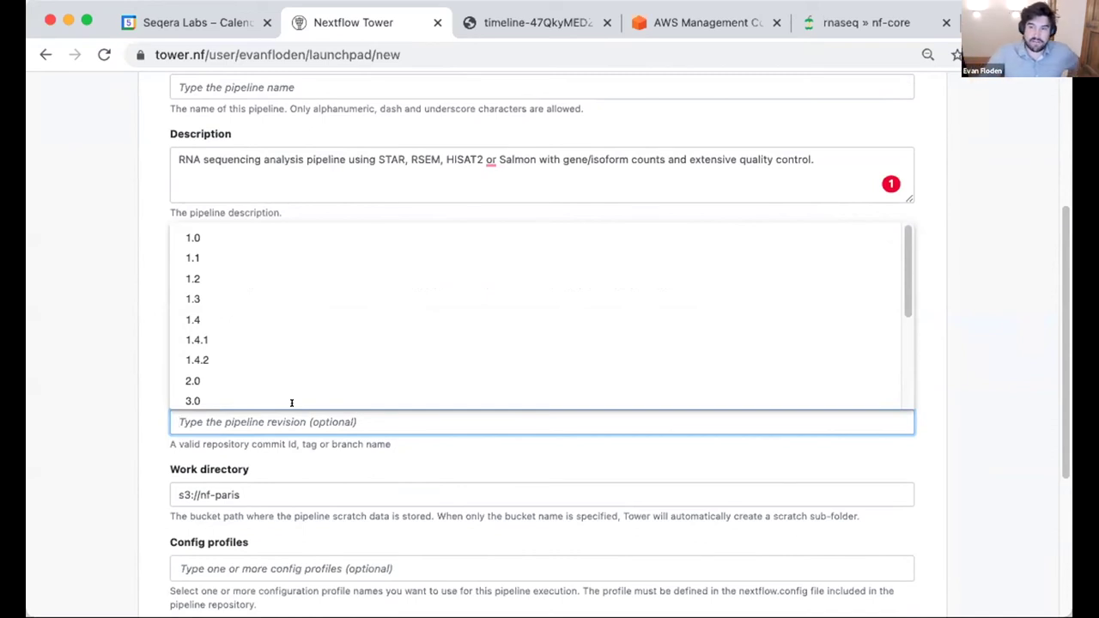
pyautogui.scroll(-3, 284, 365)
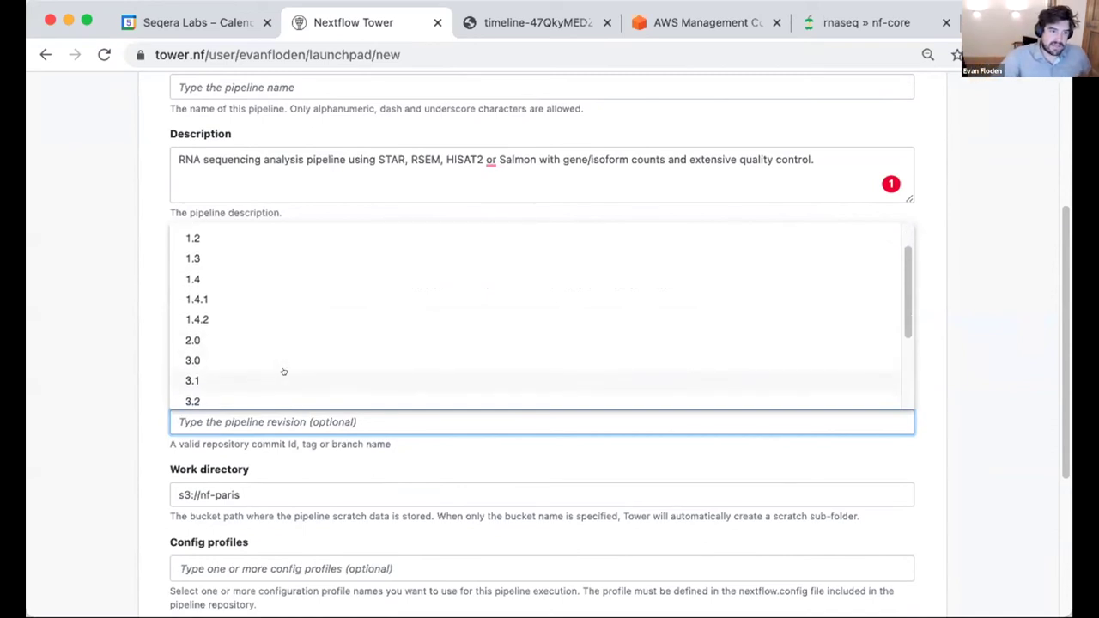
pyautogui.click(283, 379)
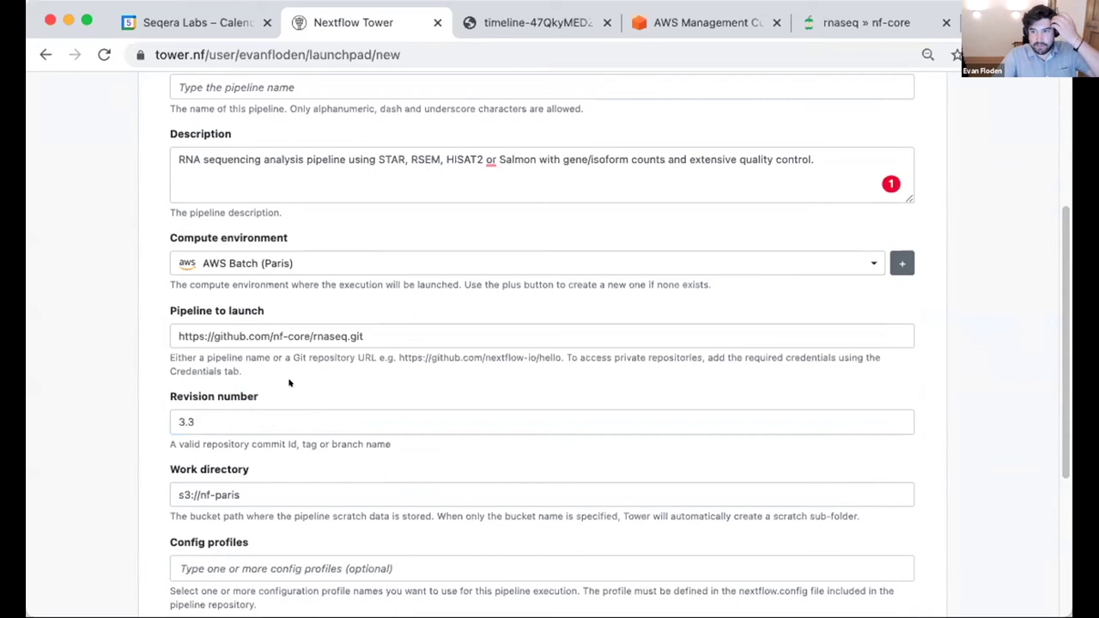
# Step: Name the new pipeline rnaseq_biocommons
pyautogui.scroll(2, 289, 331)
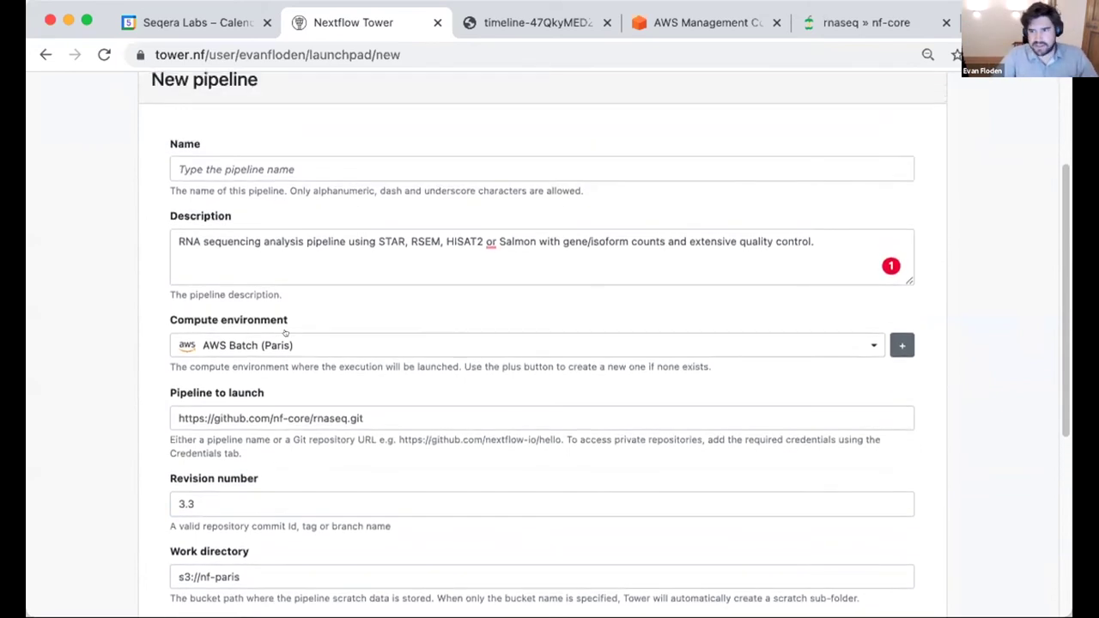
pyautogui.scroll(1, 292, 328)
pyautogui.scroll(1, 292, 318)
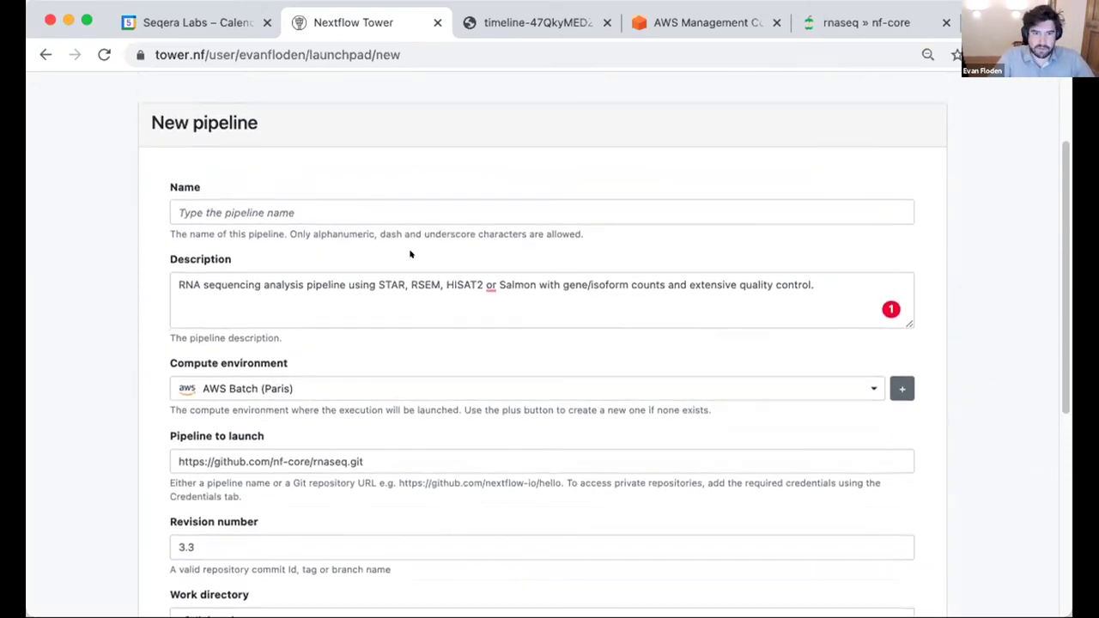
pyautogui.click(464, 208)
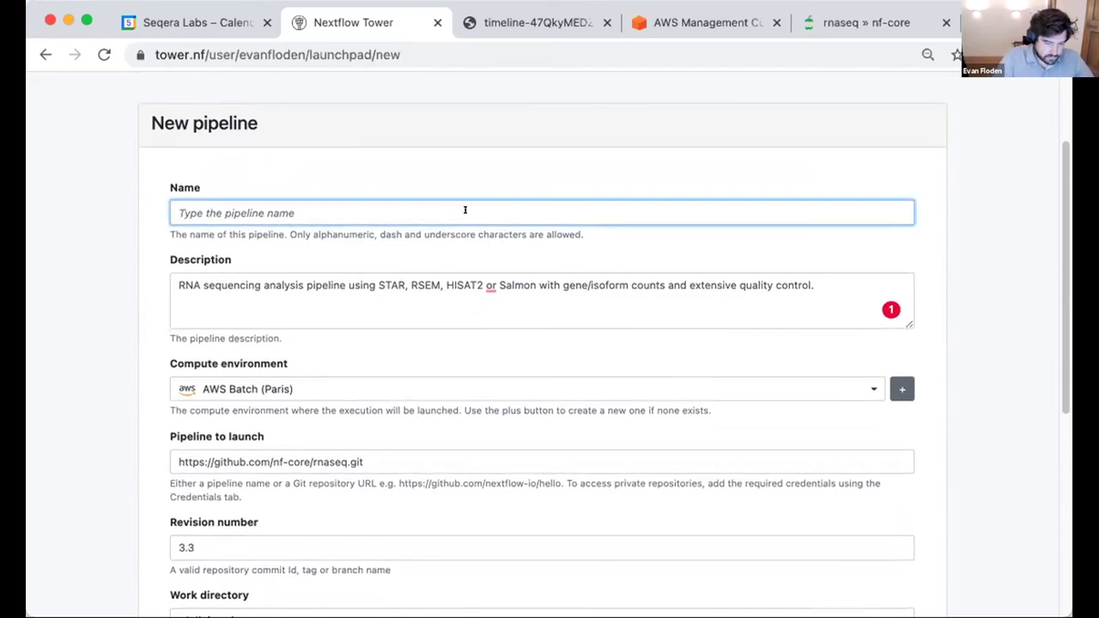
pyautogui.write('rnaseq')
pyautogui.press('BackSpace')
pyautogui.write('q_biocommons')
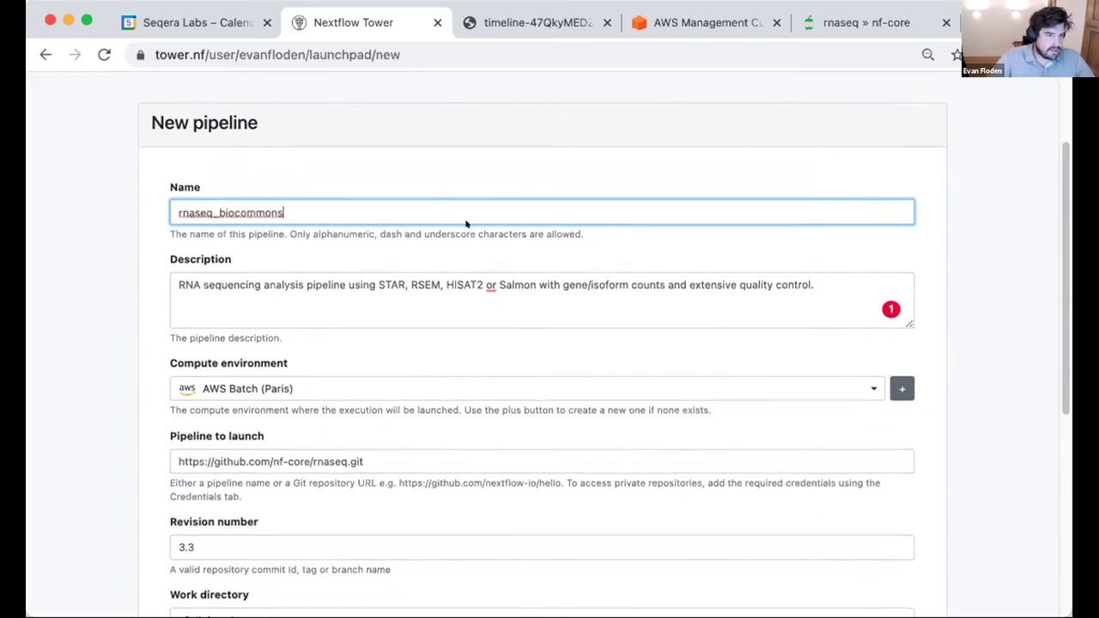
# Step: Add the test config profile and create the pipeline
pyautogui.scroll(-5, 466, 224)
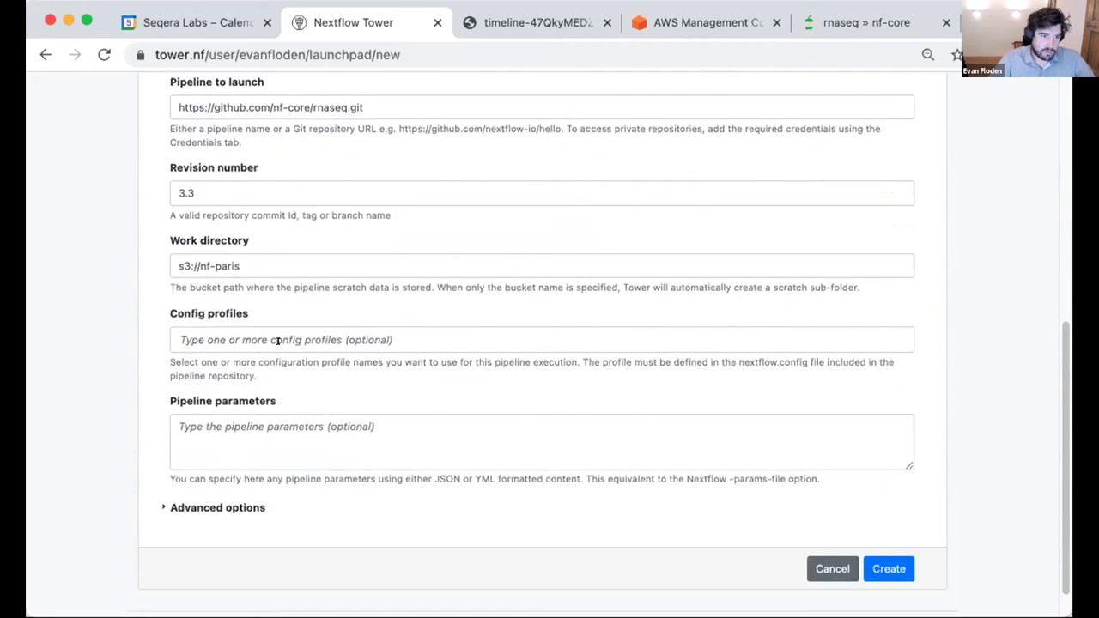
pyautogui.click(278, 340)
pyautogui.scroll(-3, 239, 464)
pyautogui.scroll(-6, 239, 464)
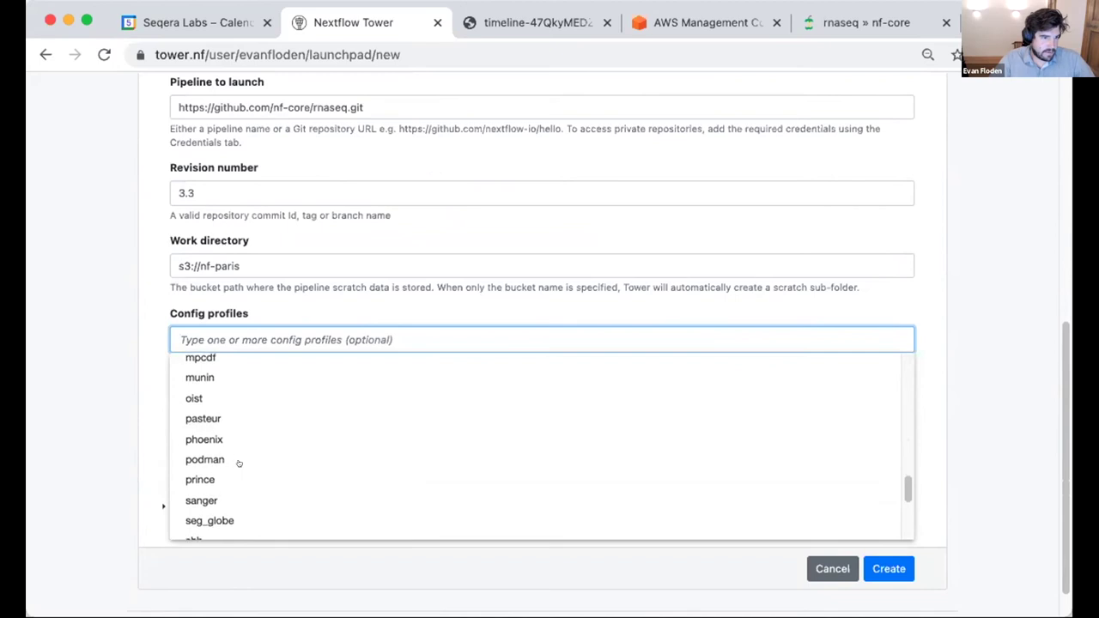
pyautogui.scroll(-3, 236, 463)
pyautogui.click(200, 485)
pyautogui.click(863, 579)
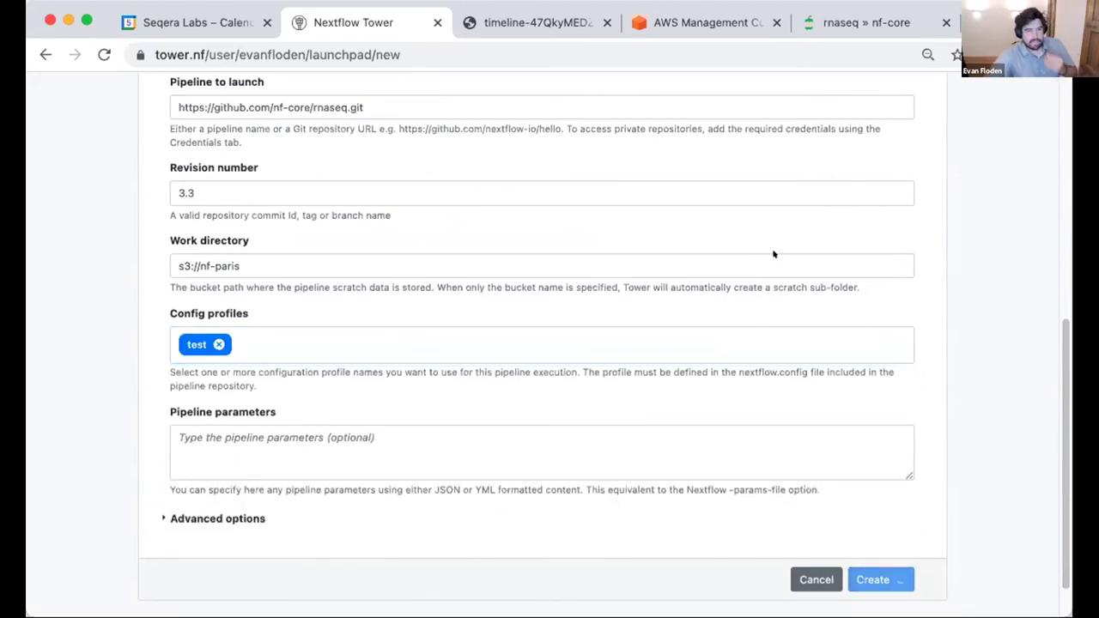
# Step: Launch the rnaseq_biocommons pipeline from the Launchpad with save_merged_fastq enabled
pyautogui.scroll(-3, 554, 338)
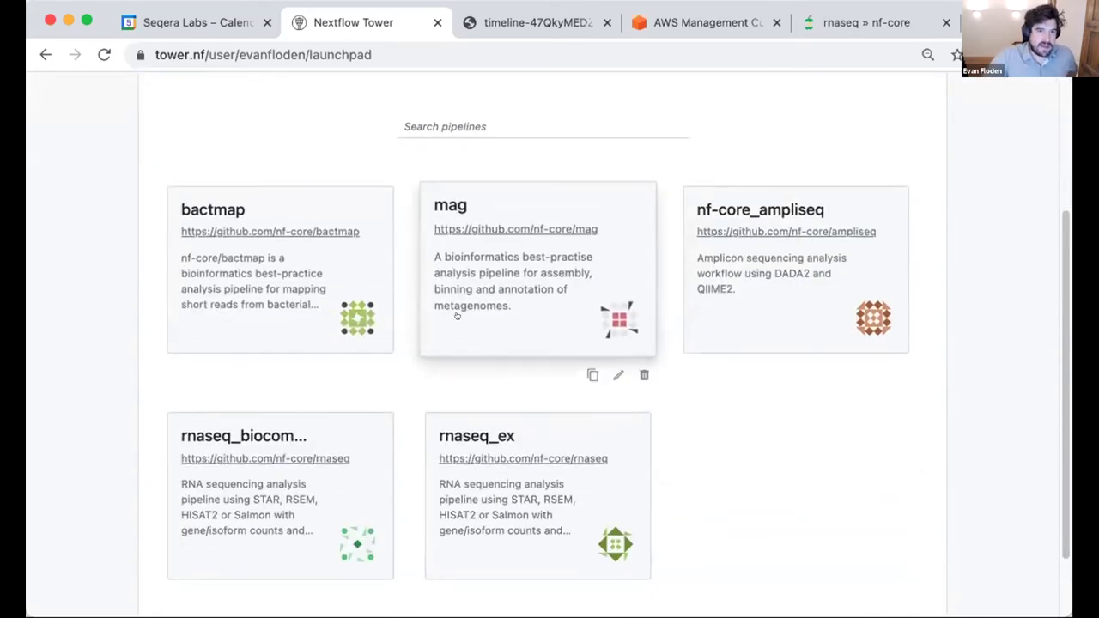
pyautogui.click(375, 459)
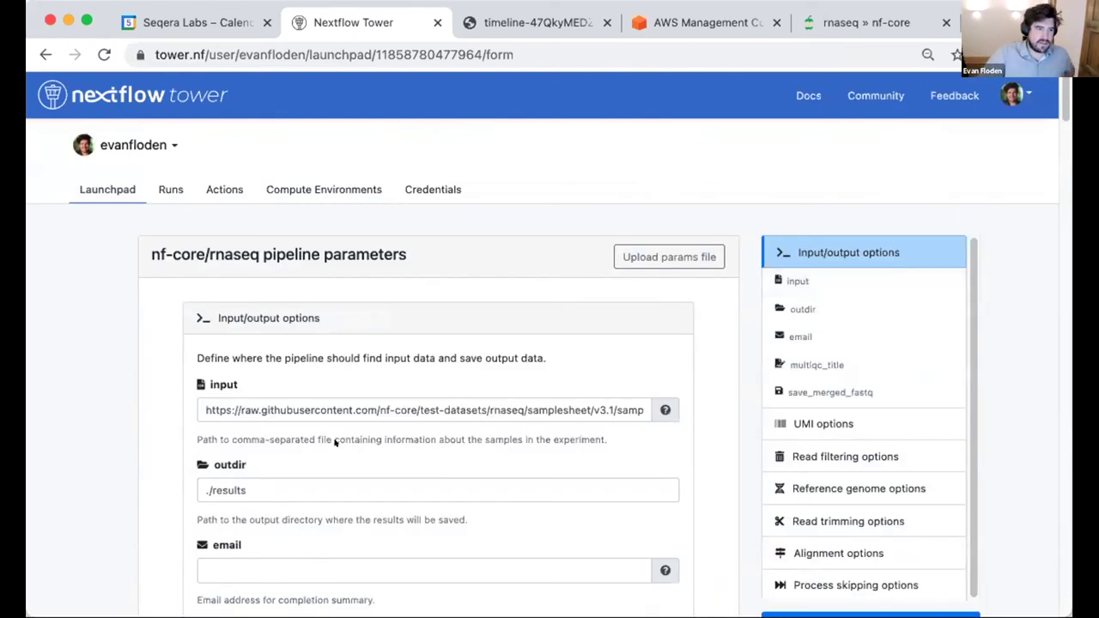
pyautogui.scroll(-4, 247, 471)
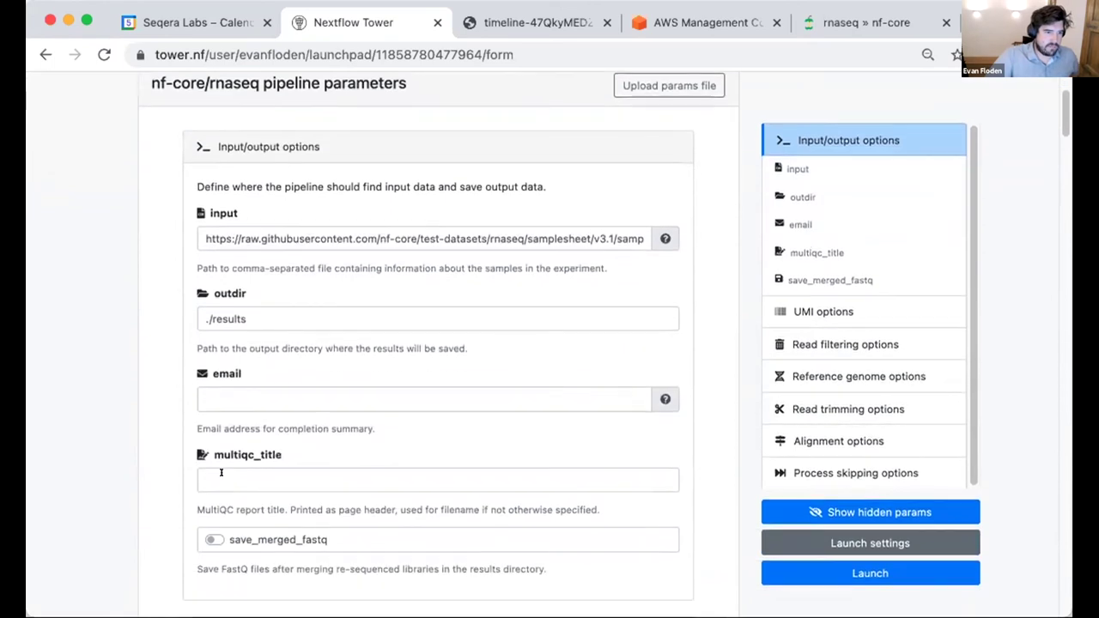
pyautogui.scroll(-2, 220, 471)
pyautogui.click(213, 486)
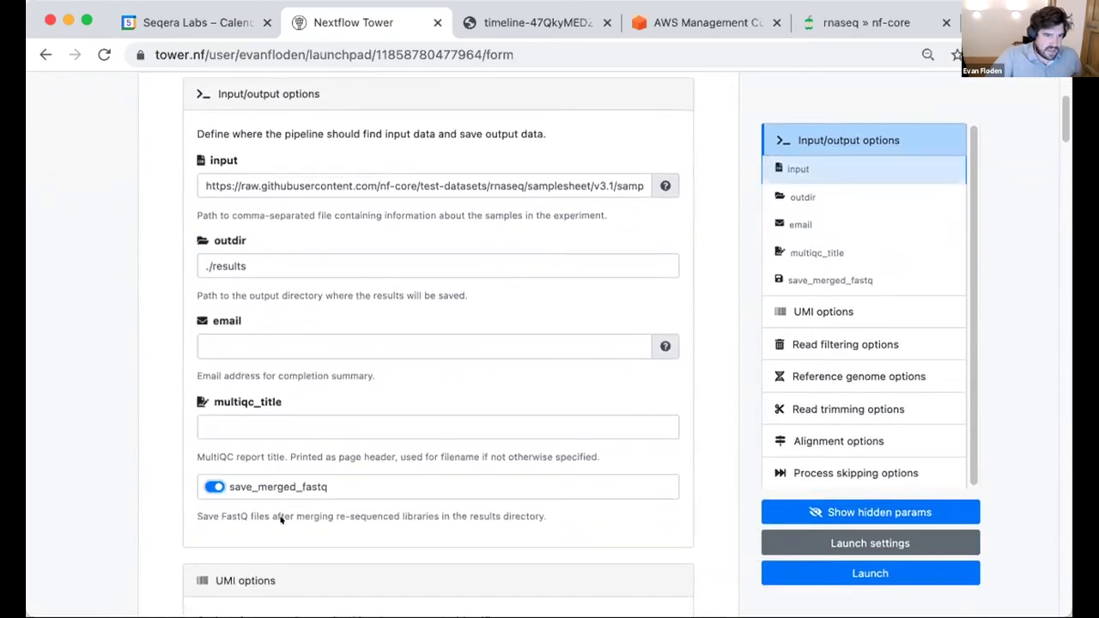
pyautogui.scroll(-1, 732, 500)
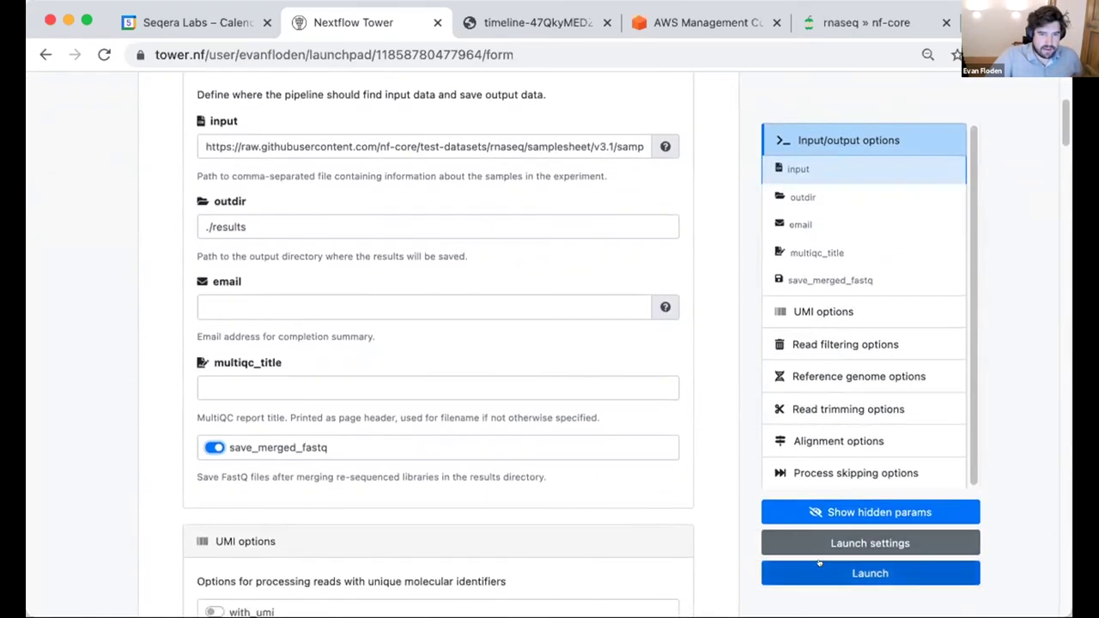
pyautogui.click(820, 568)
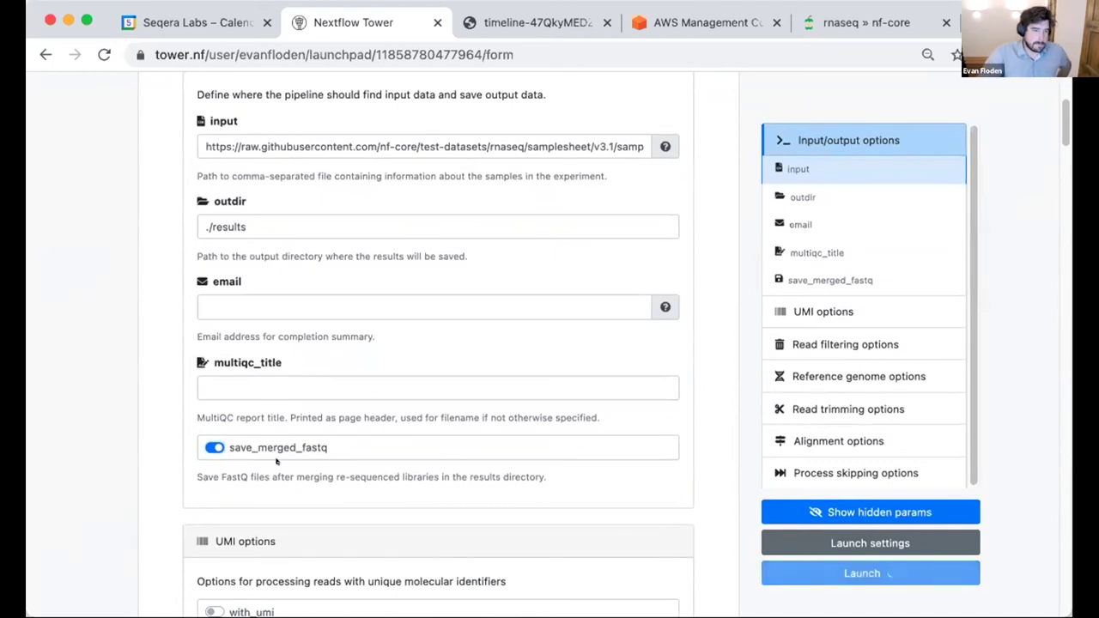
# Step: Open nextflow_schema.json in the nf-core/rnaseq GitHub repository, reached from the pipeline's nf-core page
pyautogui.scroll(5, 376, 227)
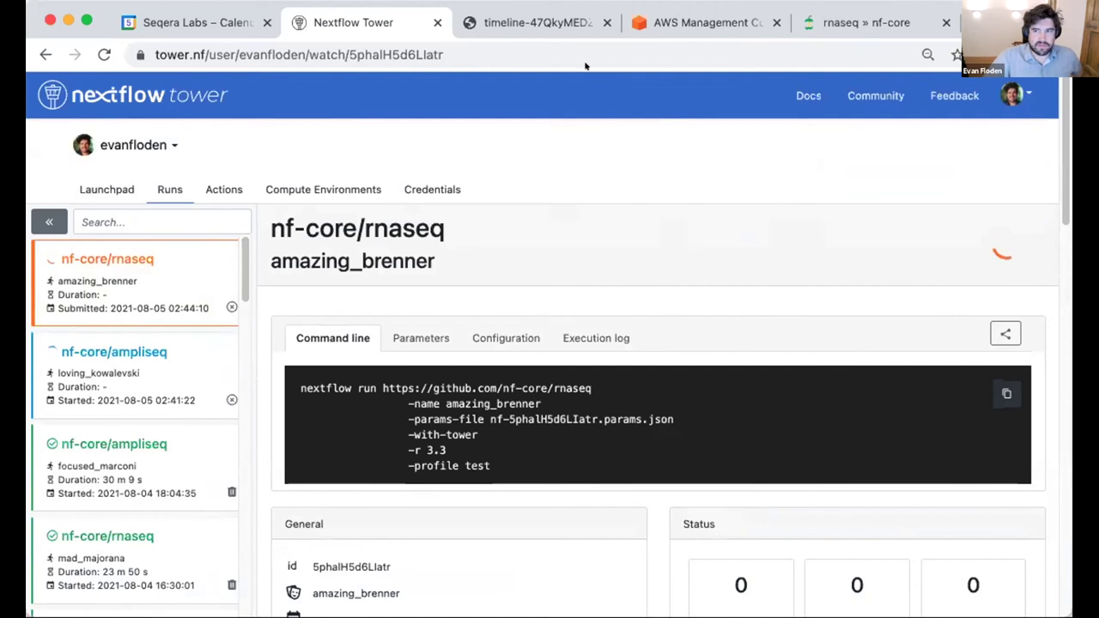
pyautogui.click(863, 21)
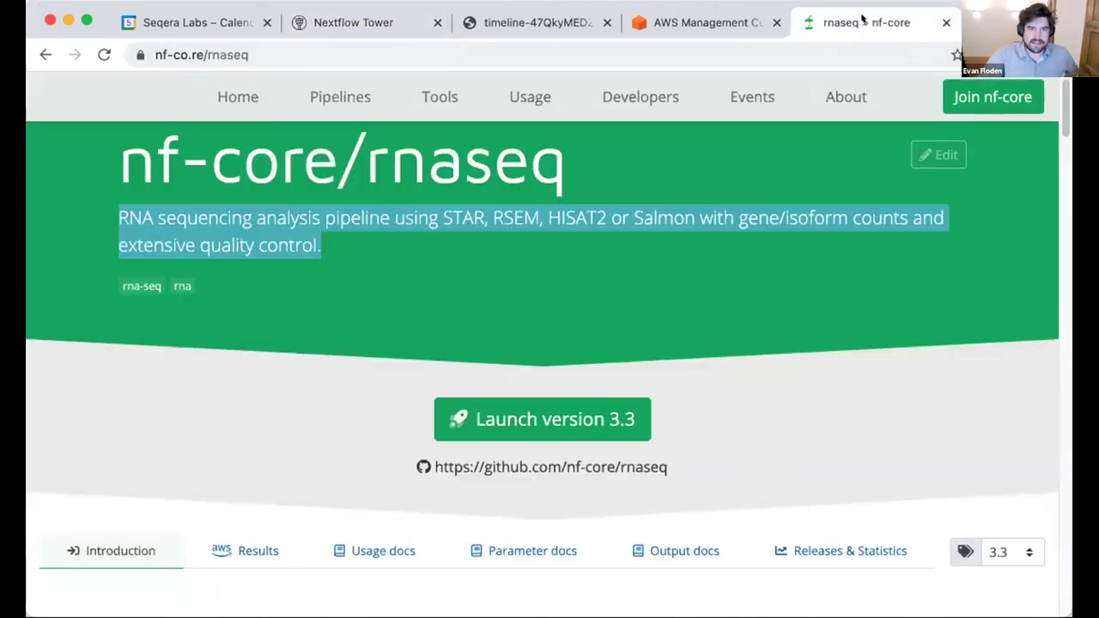
pyautogui.click(585, 464)
pyautogui.scroll(-2, 361, 365)
pyautogui.scroll(-10, 341, 359)
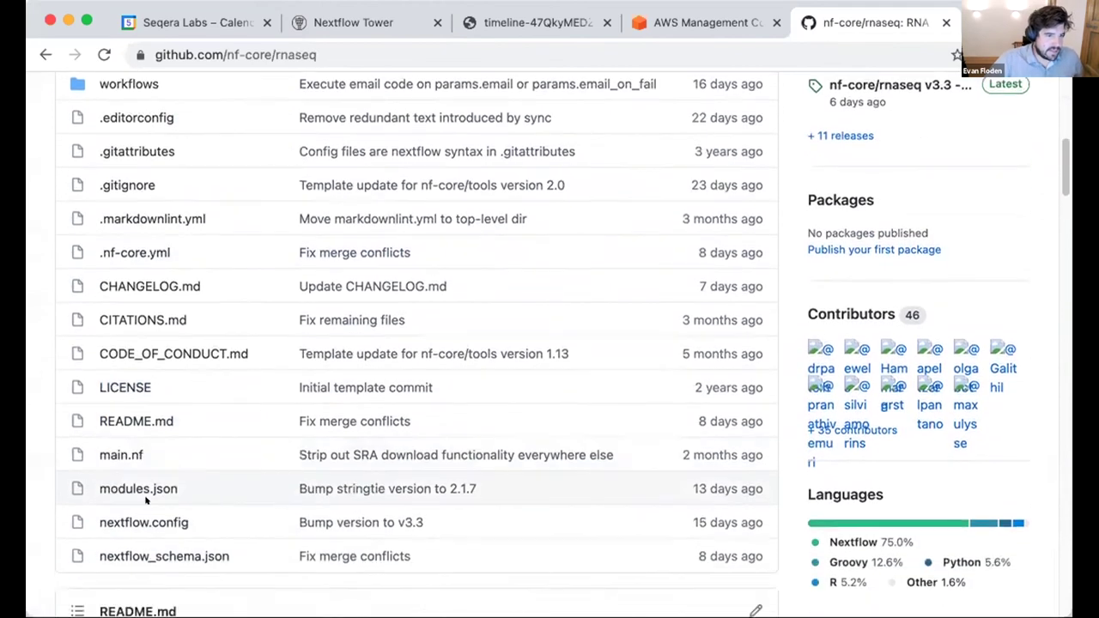
pyautogui.click(142, 556)
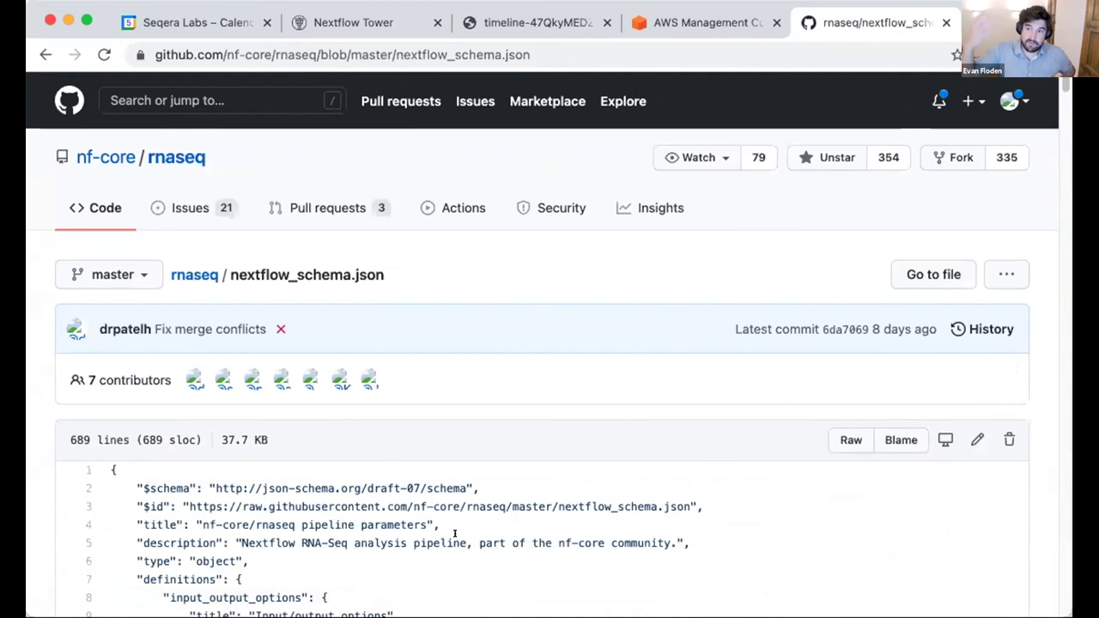
# Step: Examine the schema's input/output options and highlight the type and fa_icon values of save_merged_fastq
pyautogui.scroll(-5, 466, 516)
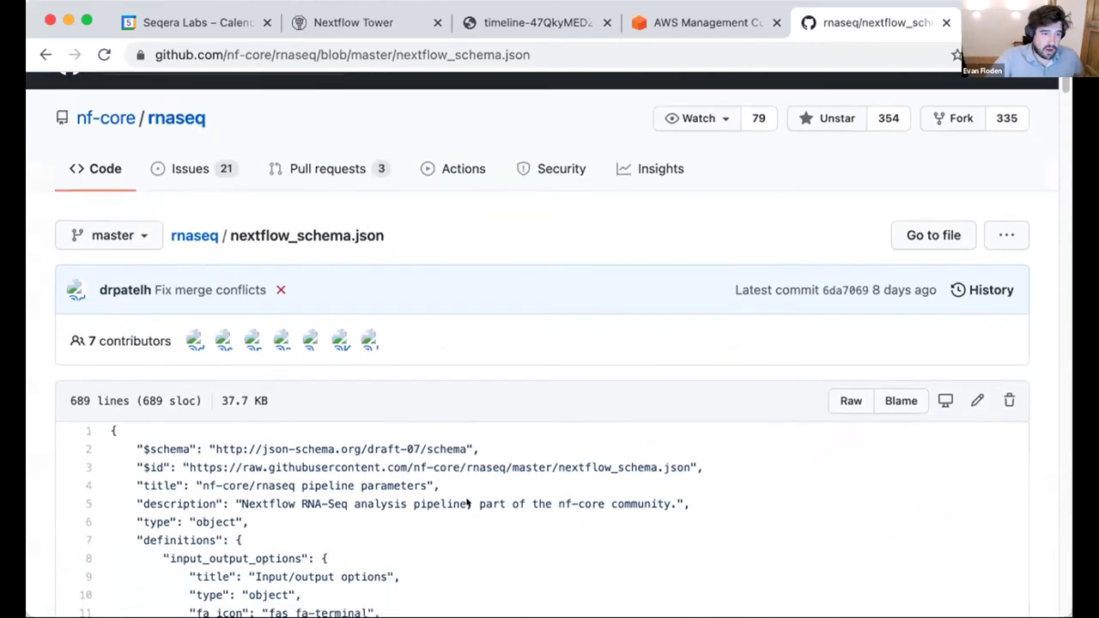
pyautogui.scroll(-3, 441, 499)
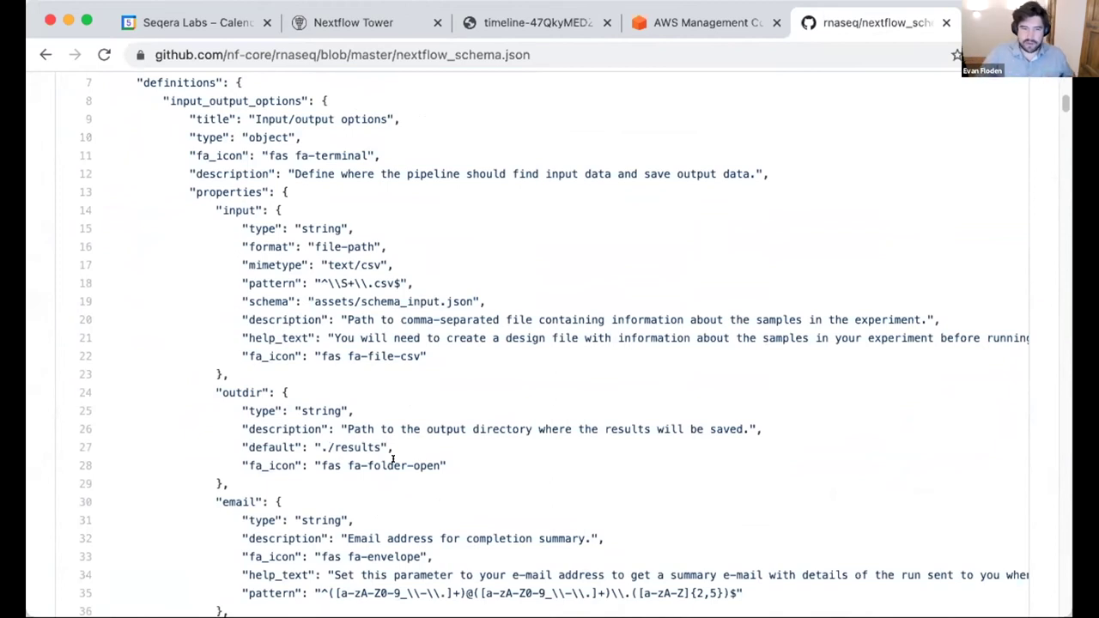
pyautogui.scroll(-5, 398, 445)
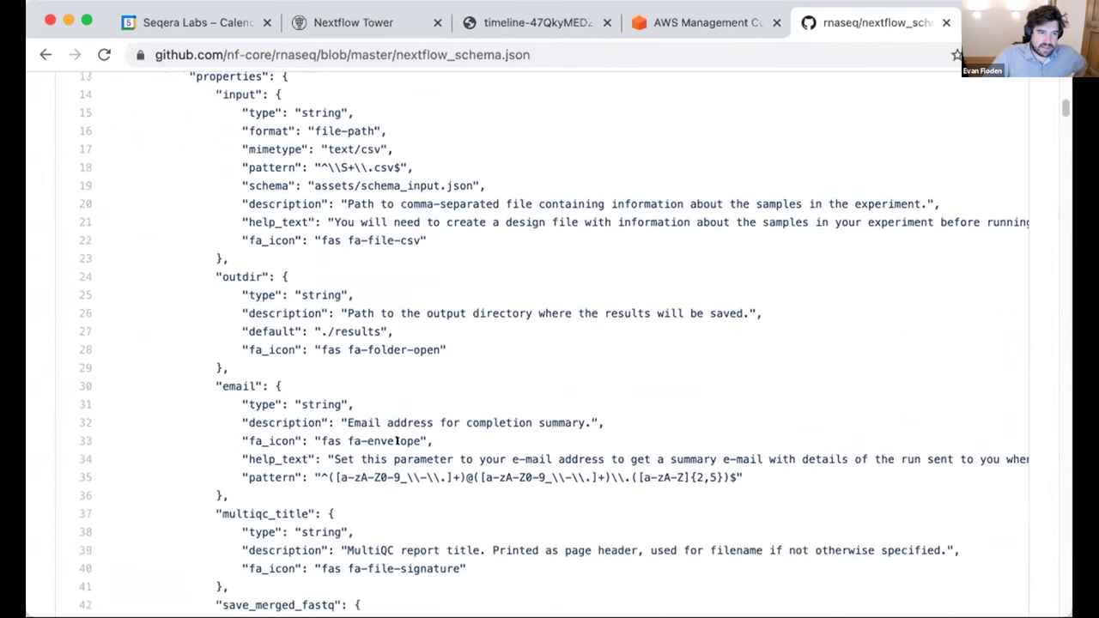
pyautogui.scroll(-1, 396, 470)
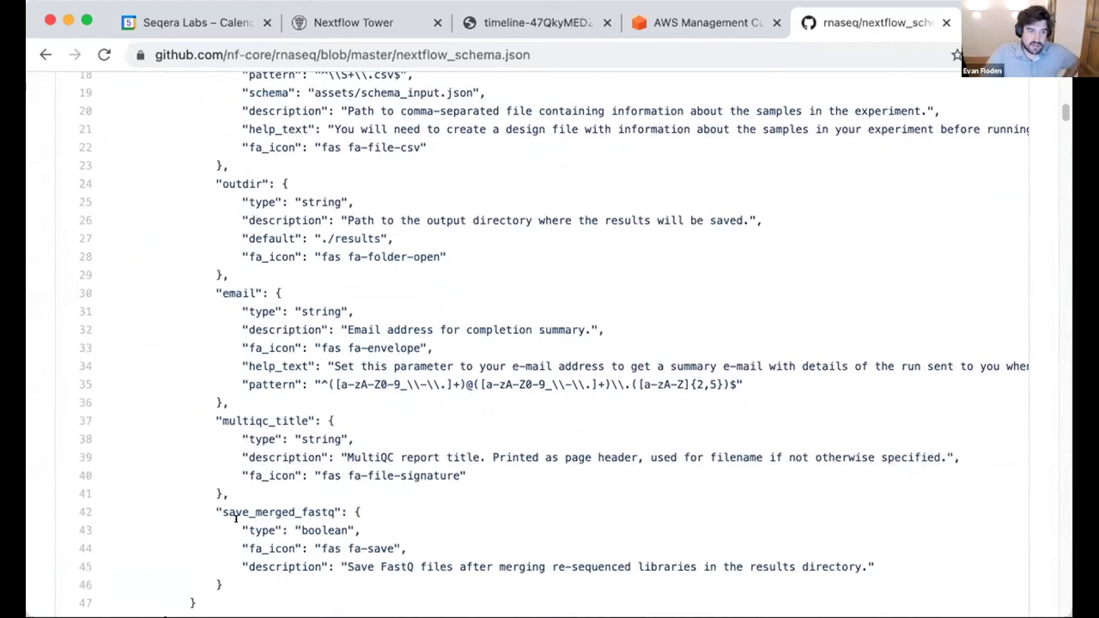
pyautogui.moveTo(241, 523); pyautogui.dragTo(381, 530)
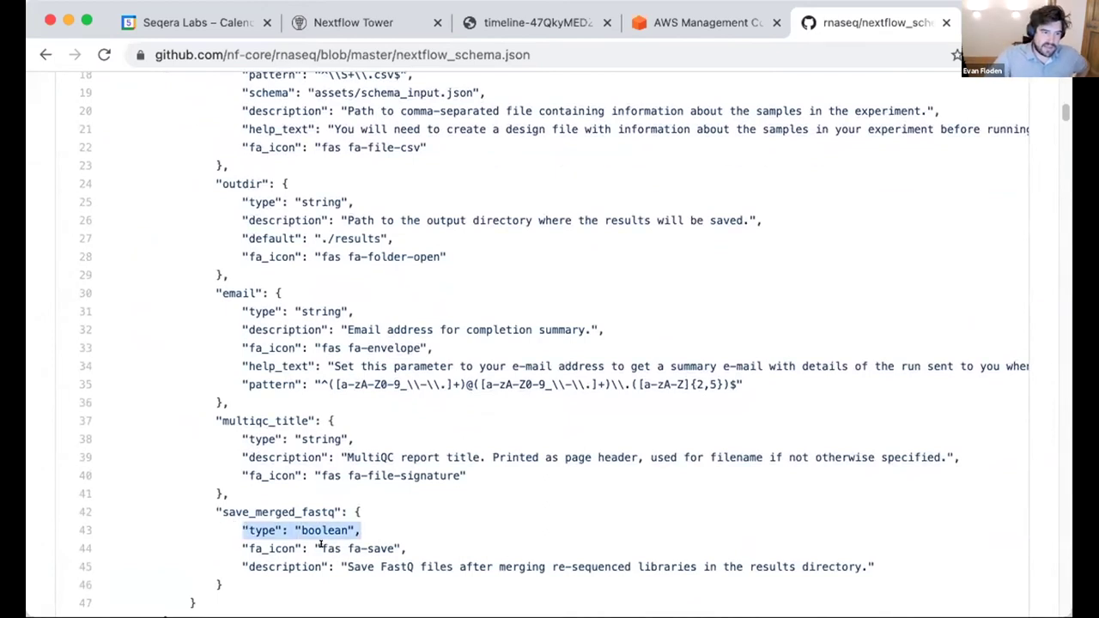
pyautogui.moveTo(321, 547); pyautogui.dragTo(393, 547)
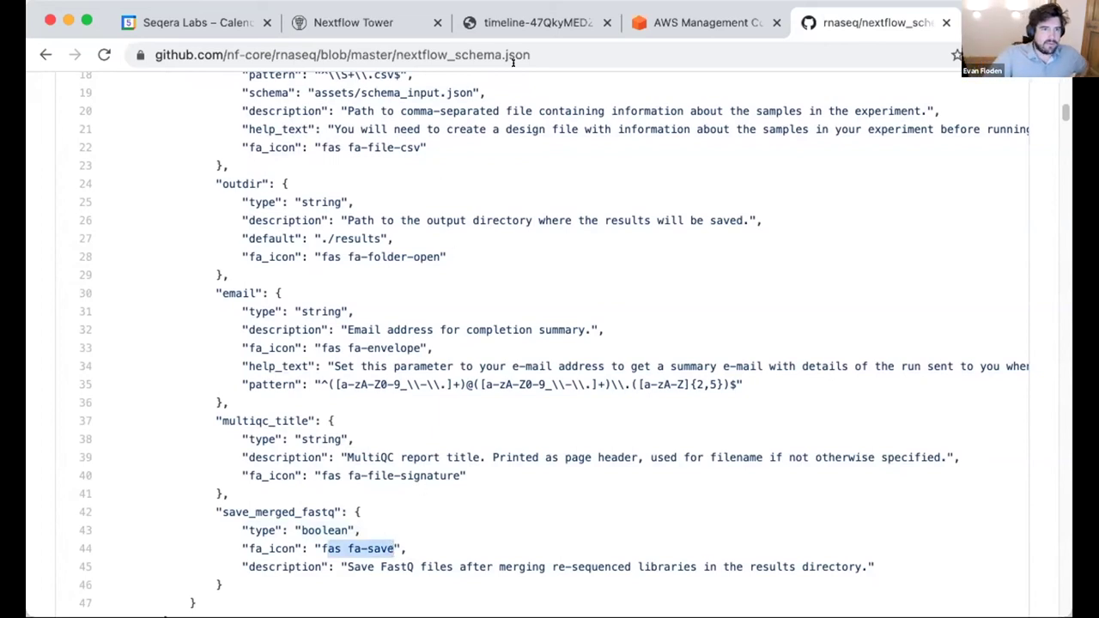
# Step: Switch to Nextflow Tower, look over its pipeline actions and the new action form, and return to the actions list
pyautogui.click(367, 23)
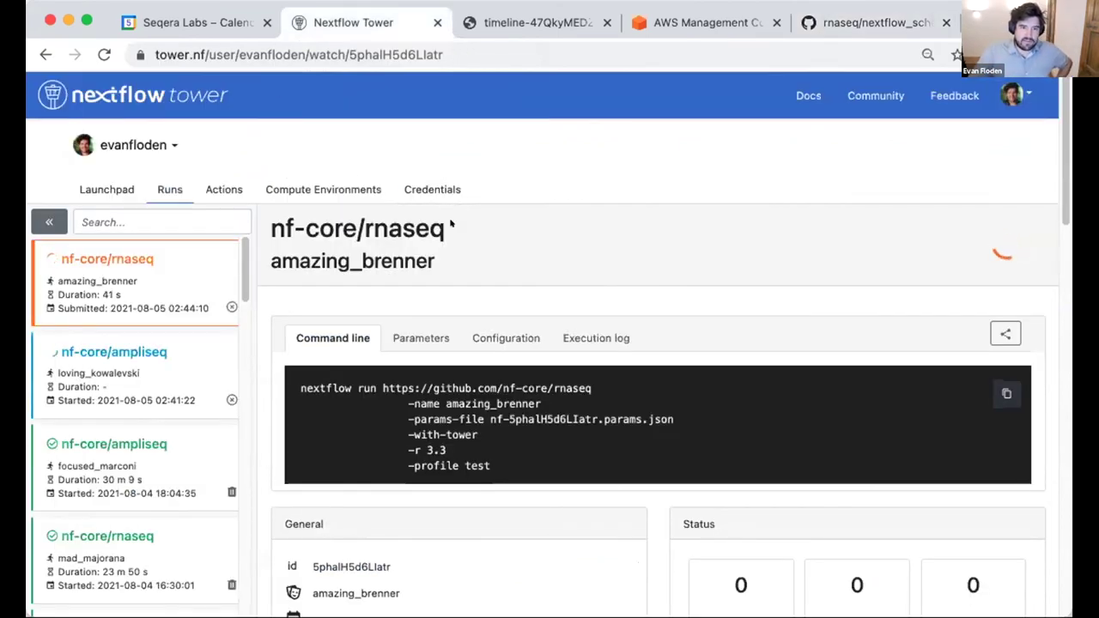
pyautogui.scroll(-1, 450, 225)
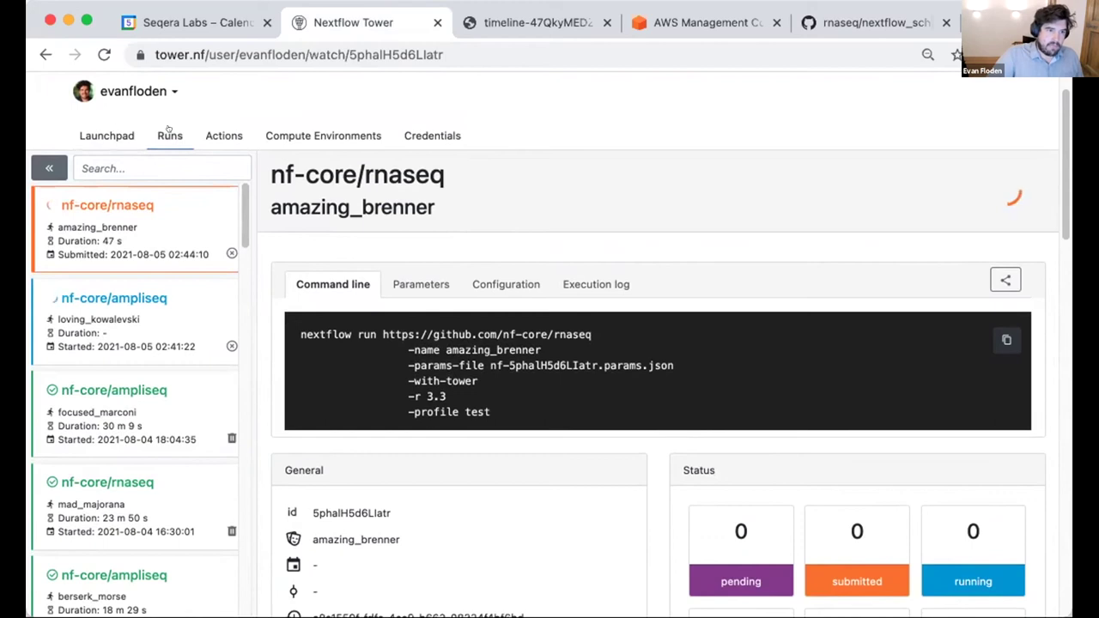
pyautogui.click(201, 133)
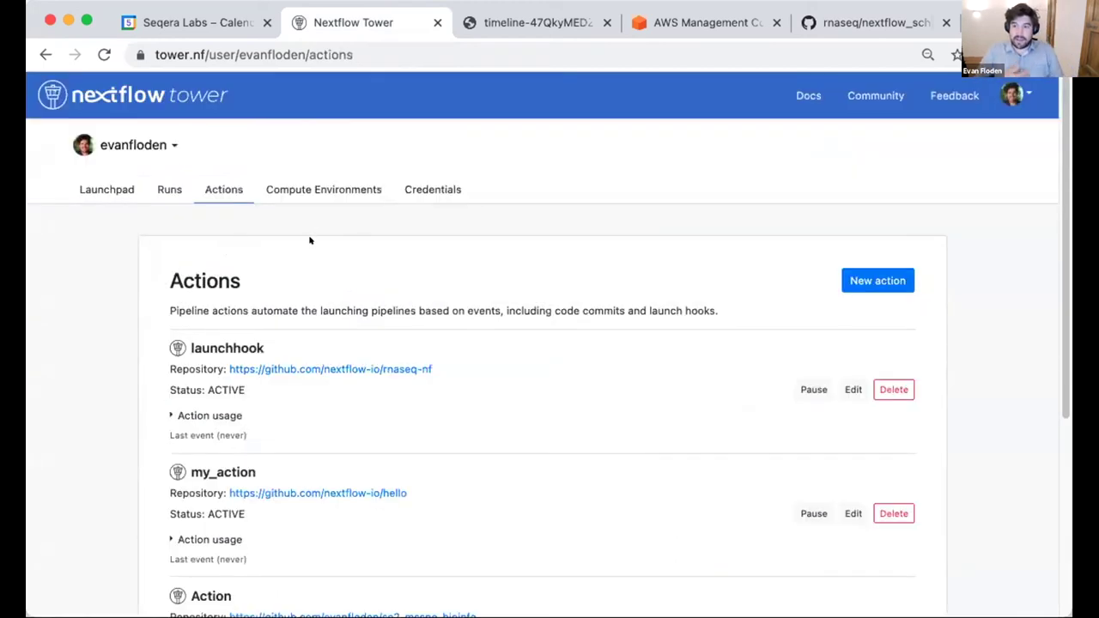
pyautogui.scroll(-3, 318, 240)
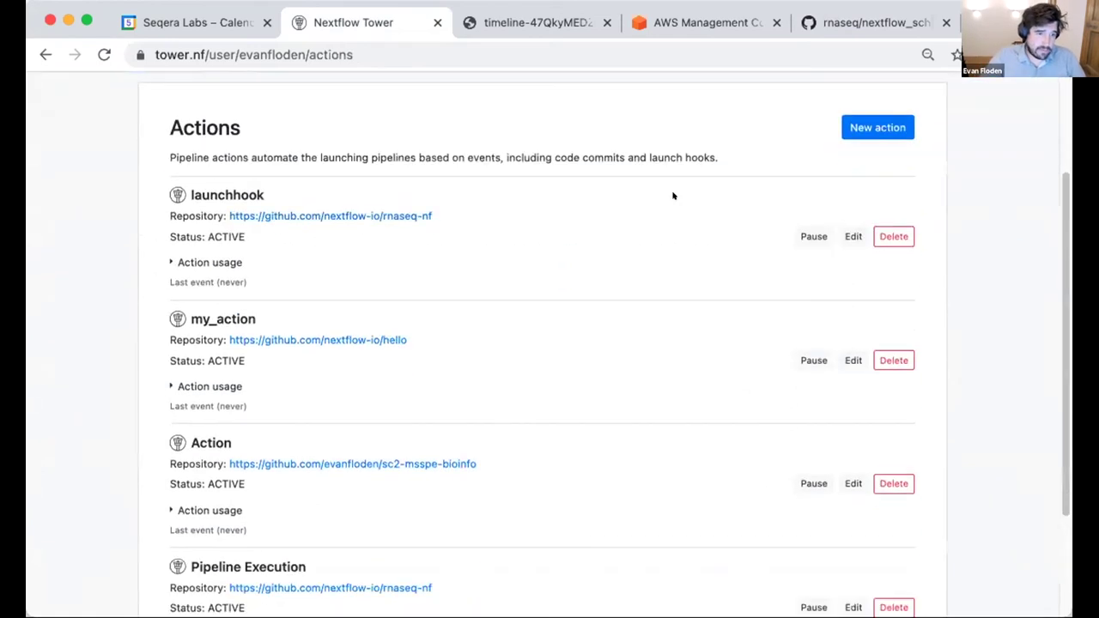
pyautogui.click(860, 136)
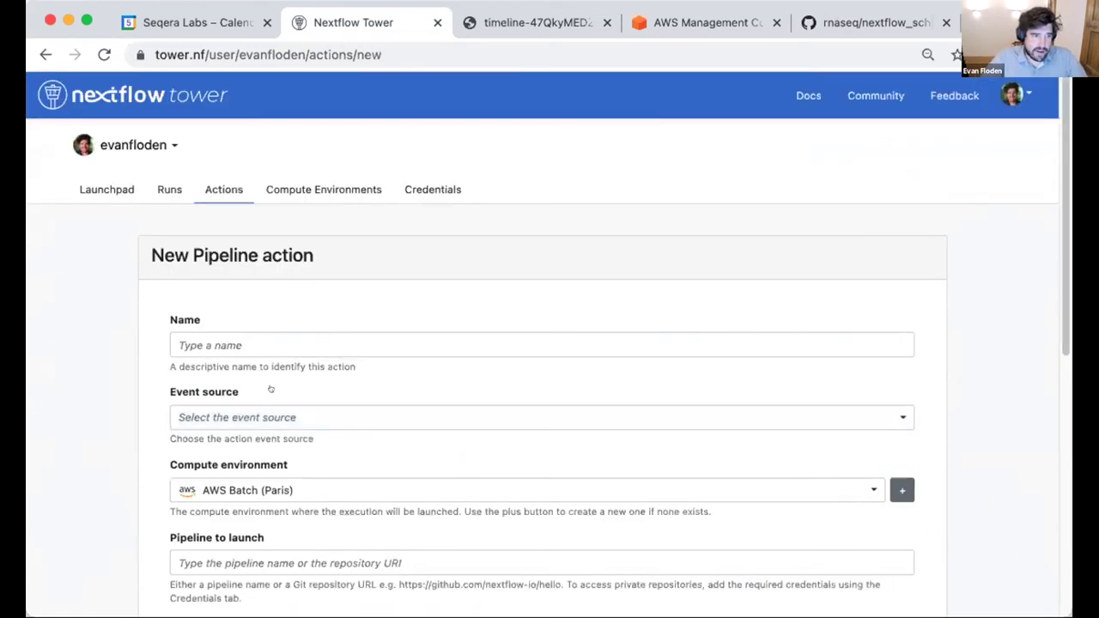
pyautogui.scroll(-1, 157, 473)
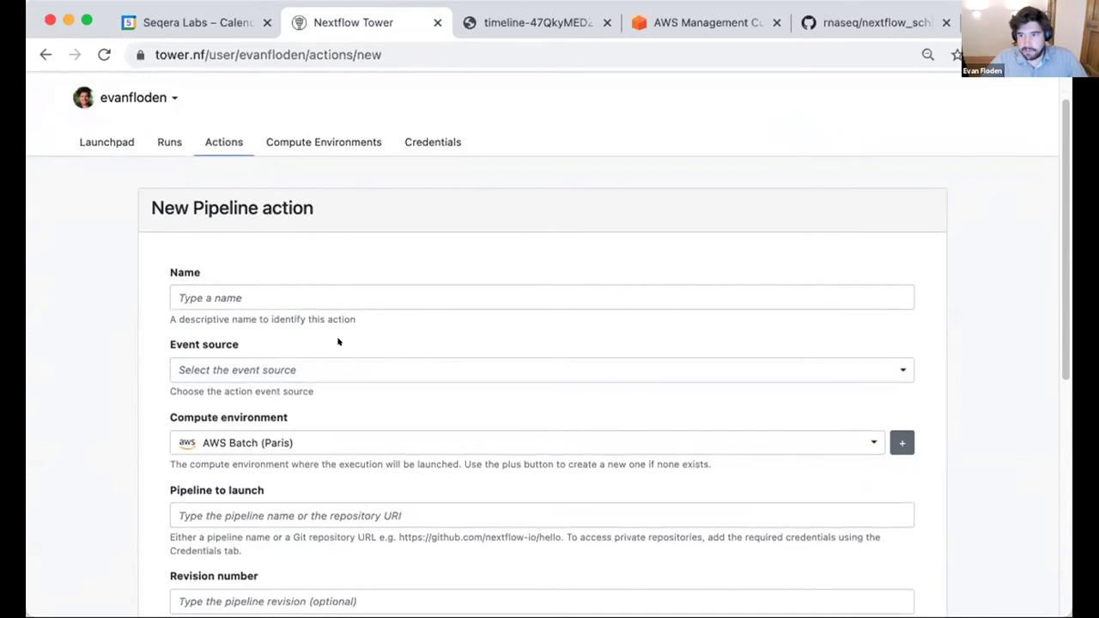
pyautogui.click(224, 142)
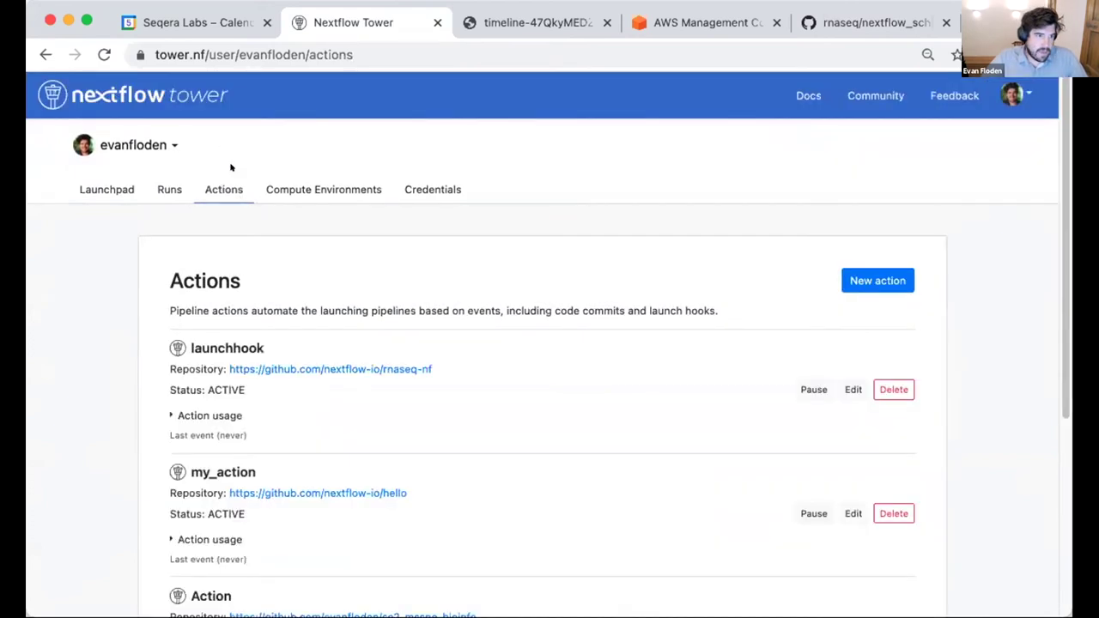
# Step: Show the usage details of the launchhook action and highlight its example cURL command
pyautogui.scroll(-1, 206, 427)
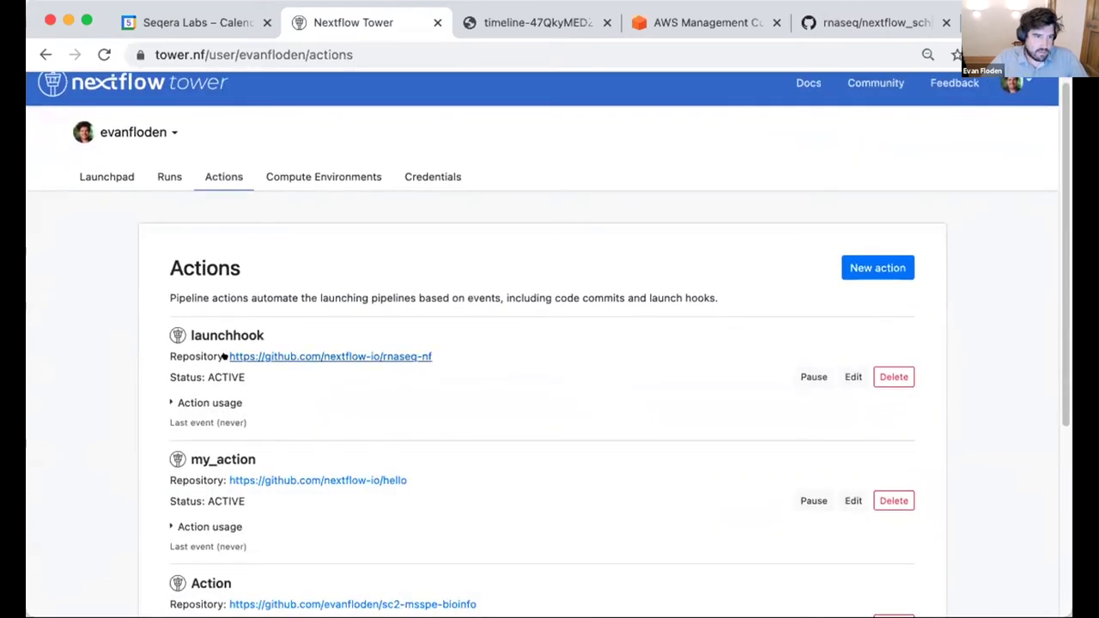
pyautogui.click(180, 402)
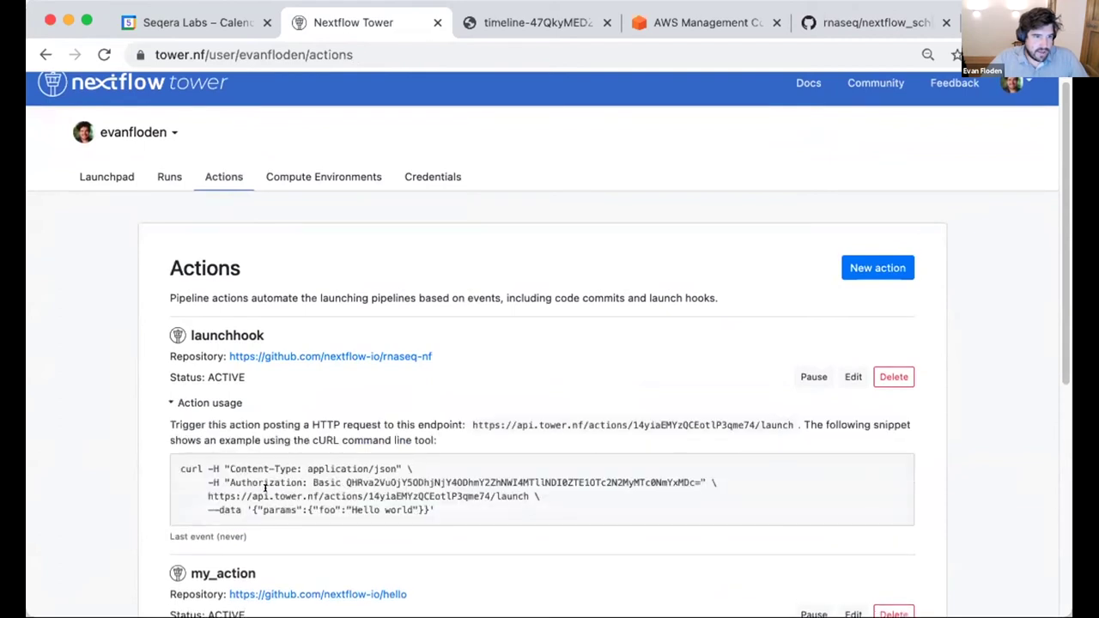
pyautogui.scroll(-1, 265, 486)
pyautogui.tripleClick(378, 488)
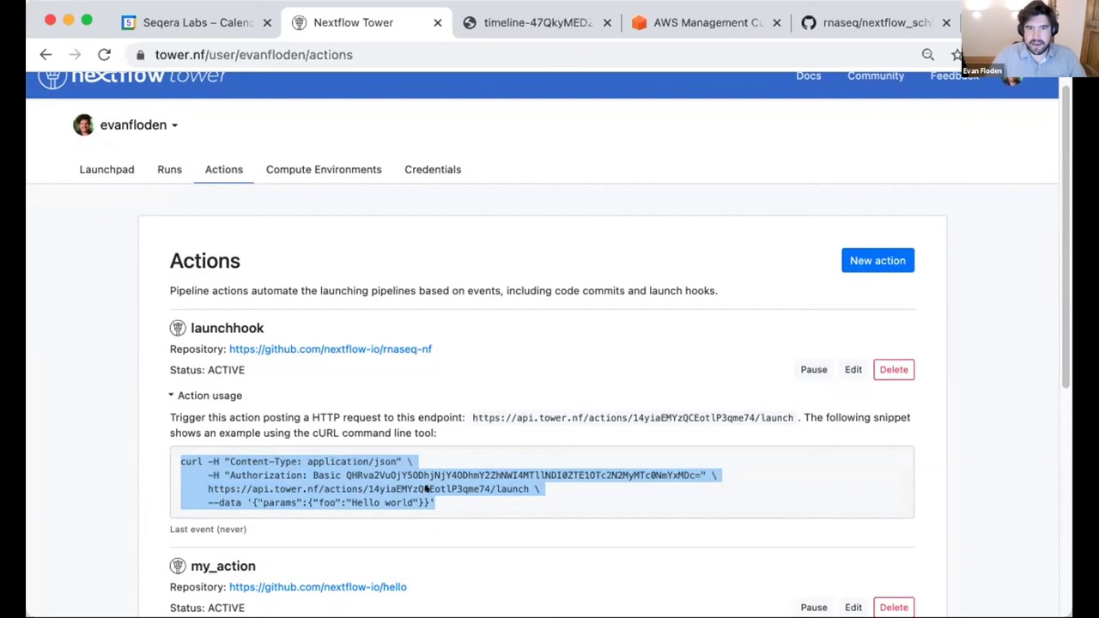
pyautogui.scroll(1, 601, 361)
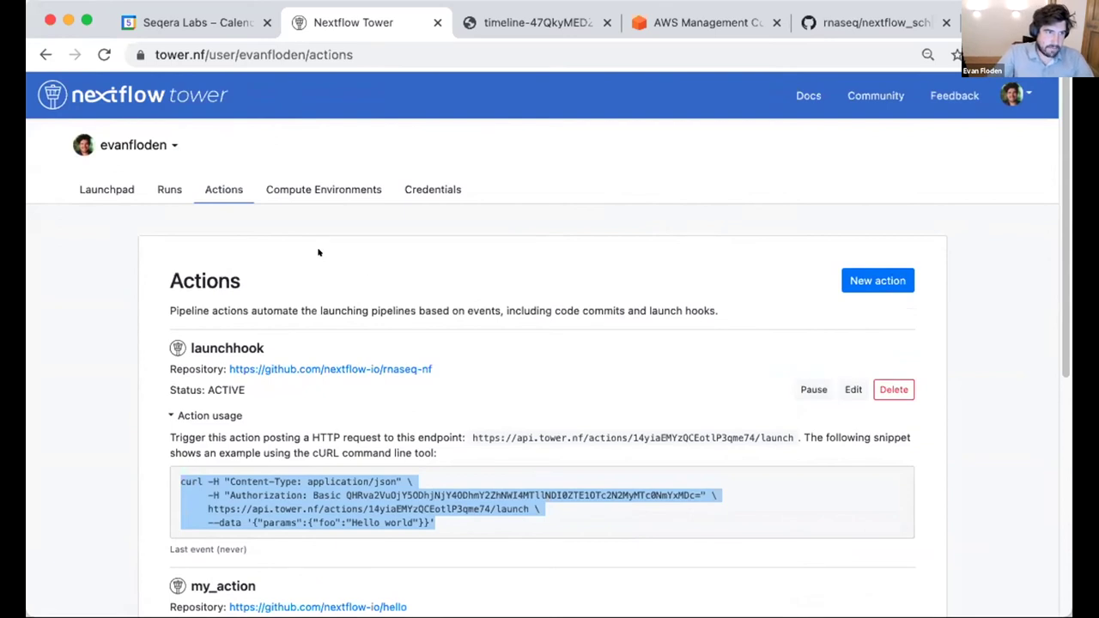
# Step: Check the general details and task status of the running nf-core/ampliseq run loving_kowalevski
pyautogui.click(169, 187)
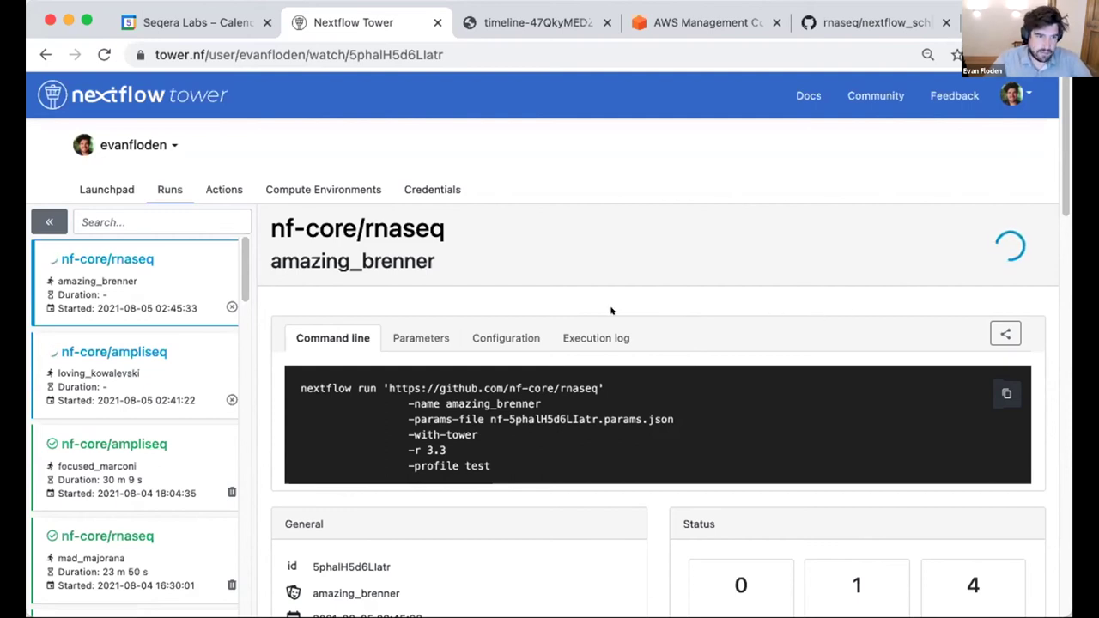
pyautogui.click(175, 360)
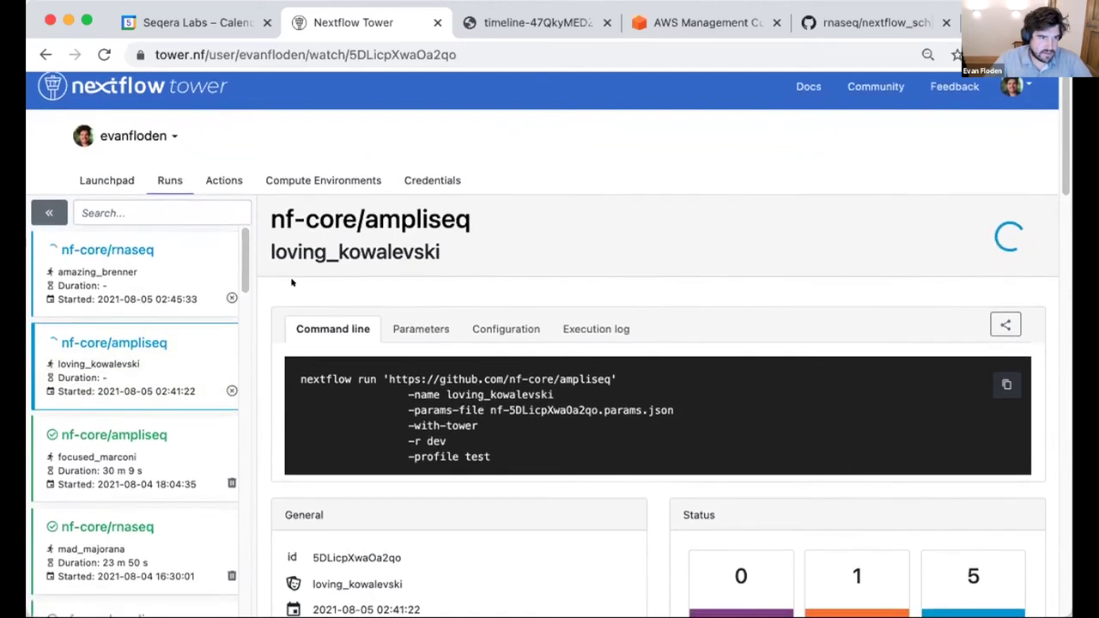
pyautogui.scroll(-5, 408, 253)
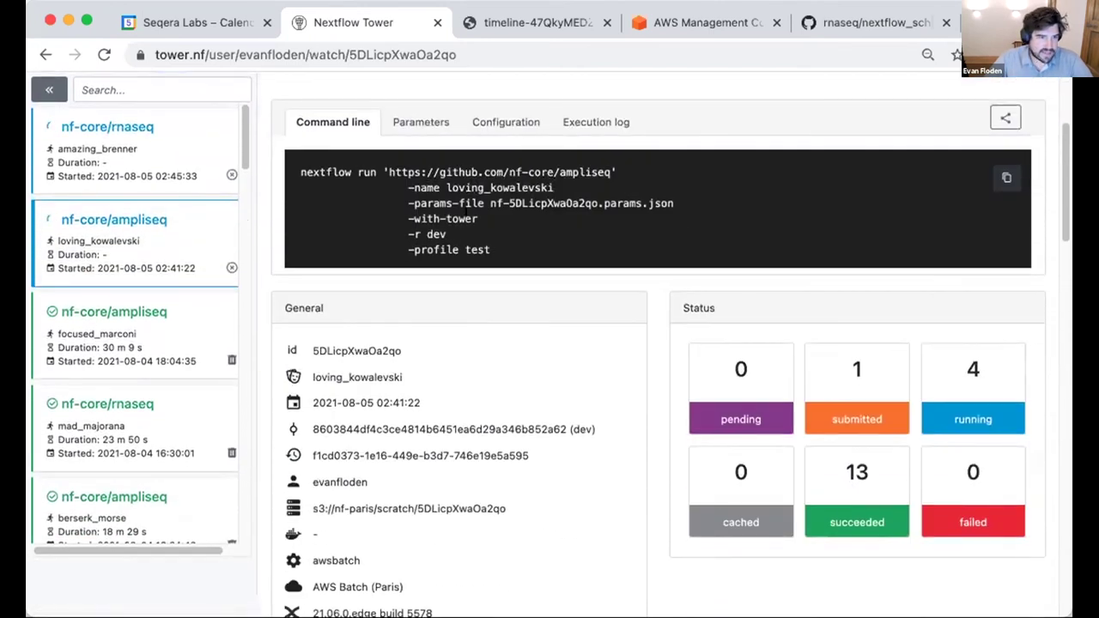
pyautogui.moveTo(364, 581)
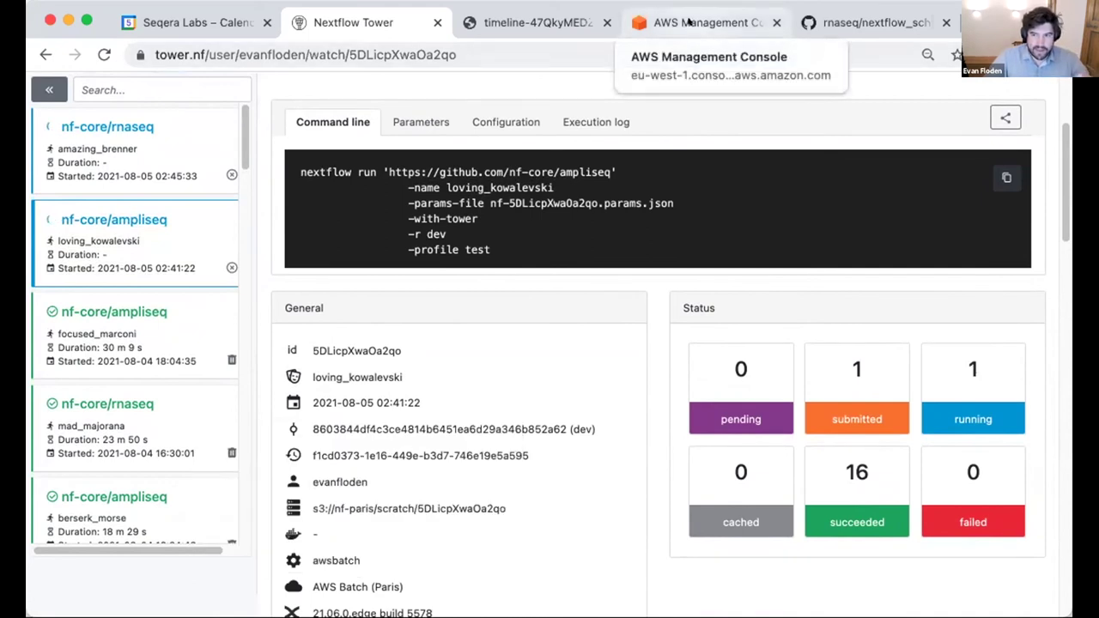
# Step: Switch to the AWS Management Console and change its region to Europe (Paris) eu-west-3
pyautogui.click(688, 22)
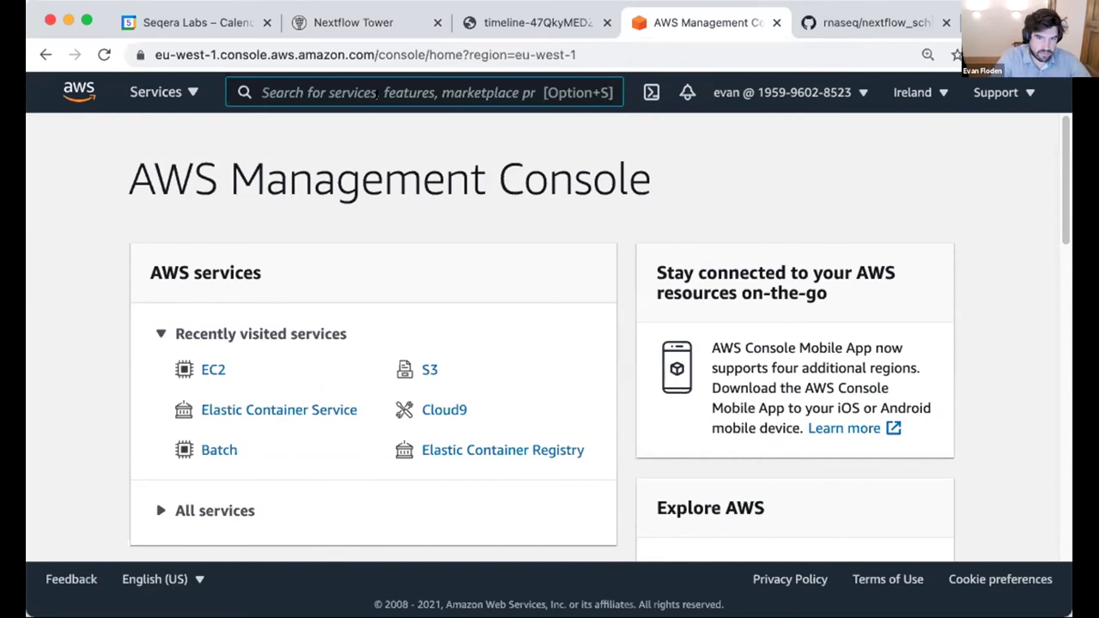
pyautogui.write('ba')
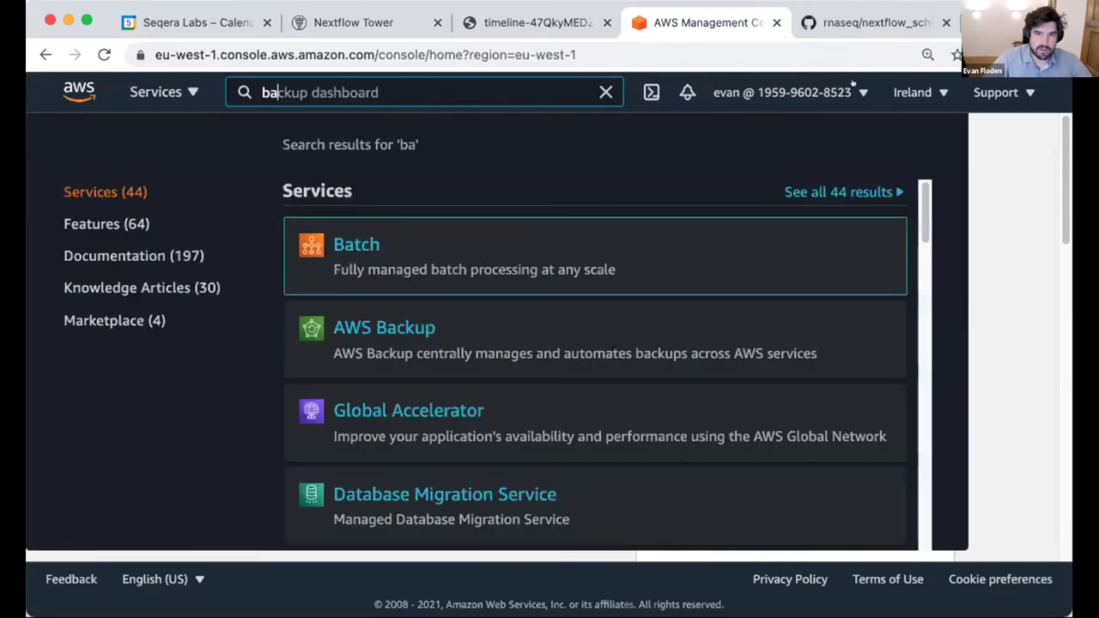
pyautogui.click(894, 92)
pyautogui.scroll(-5, 807, 369)
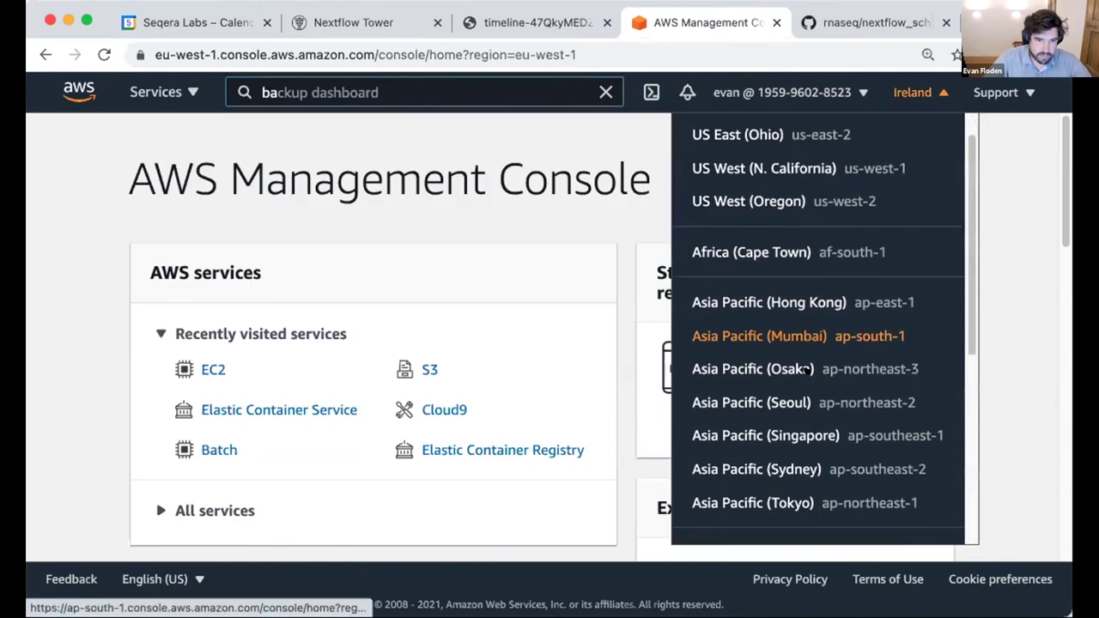
pyautogui.scroll(-3, 815, 498)
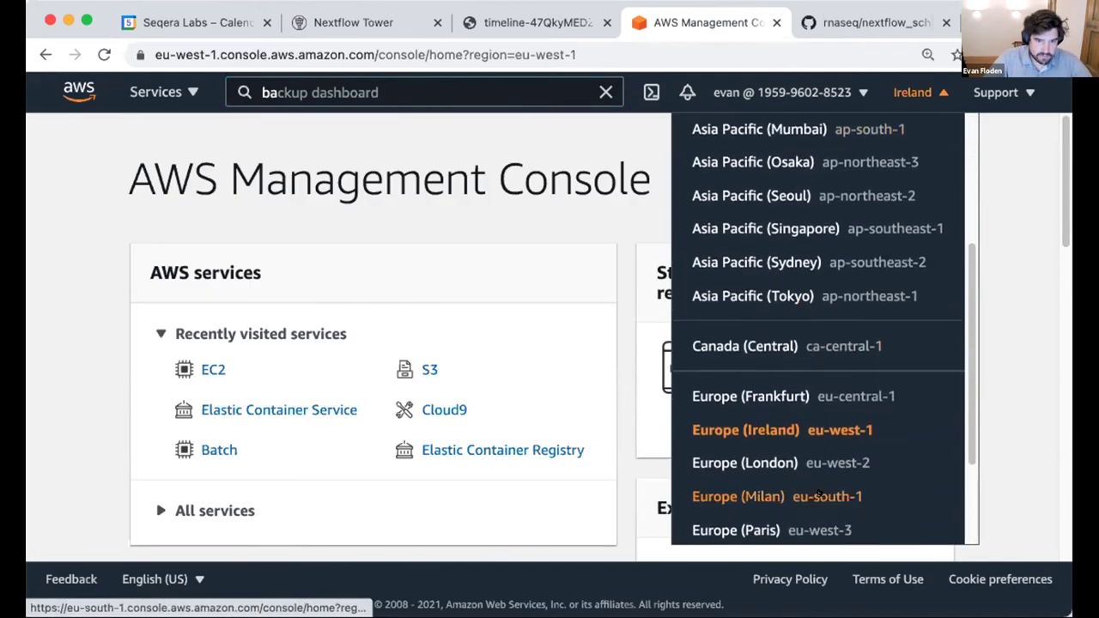
pyautogui.click(818, 517)
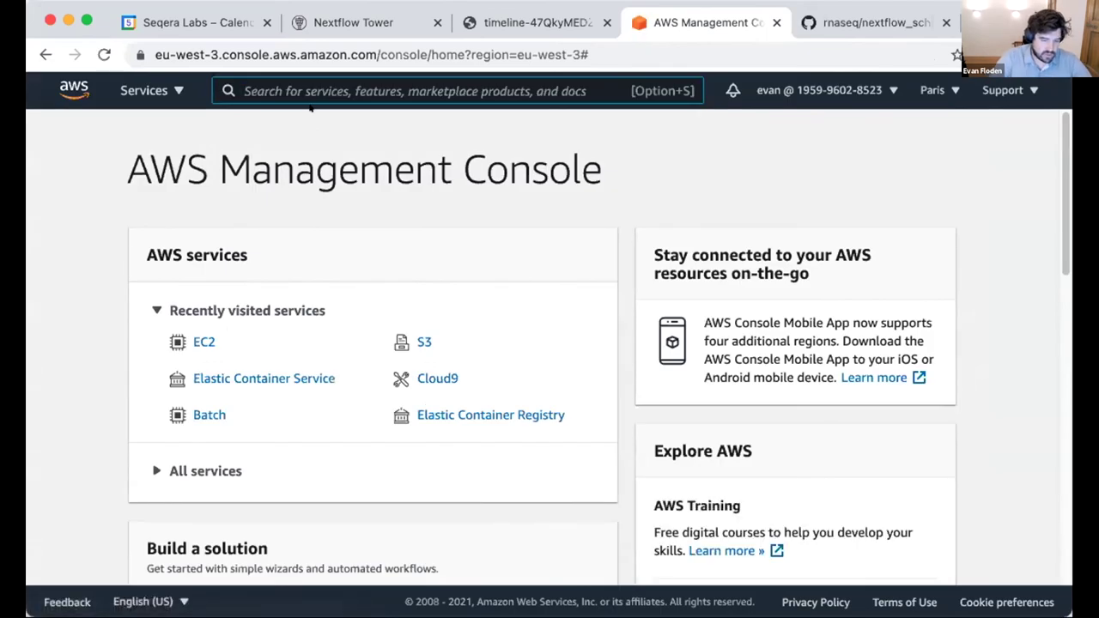
# Step: Find and open the Batch service and examine the jobs and job queue overviews on its dashboard
pyautogui.write('batchg')
pyautogui.press('BackSpace')
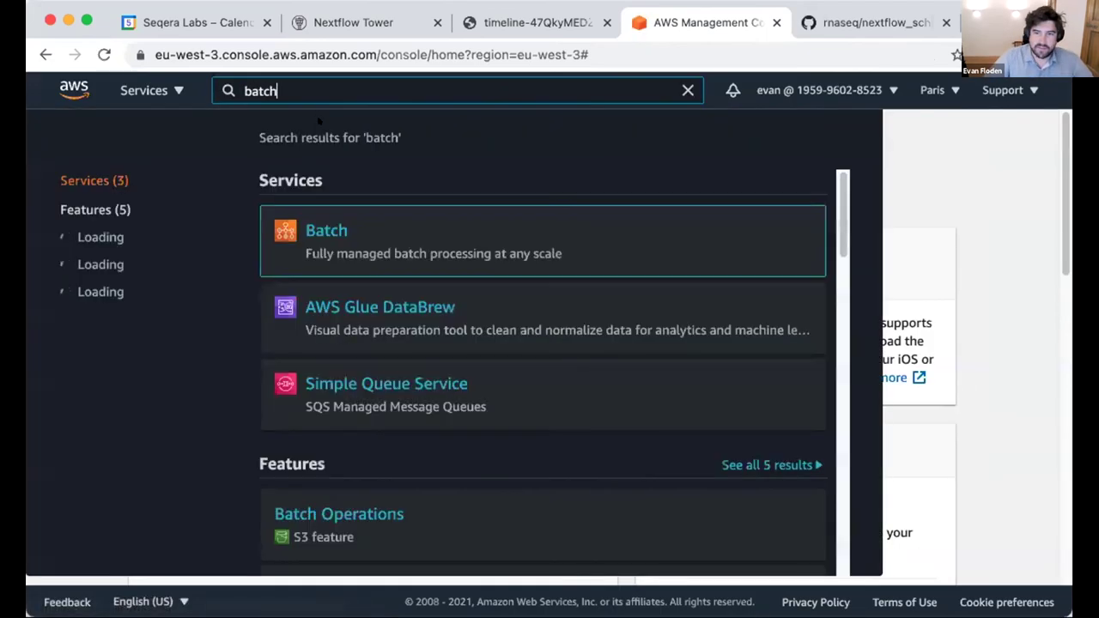
pyautogui.click(326, 213)
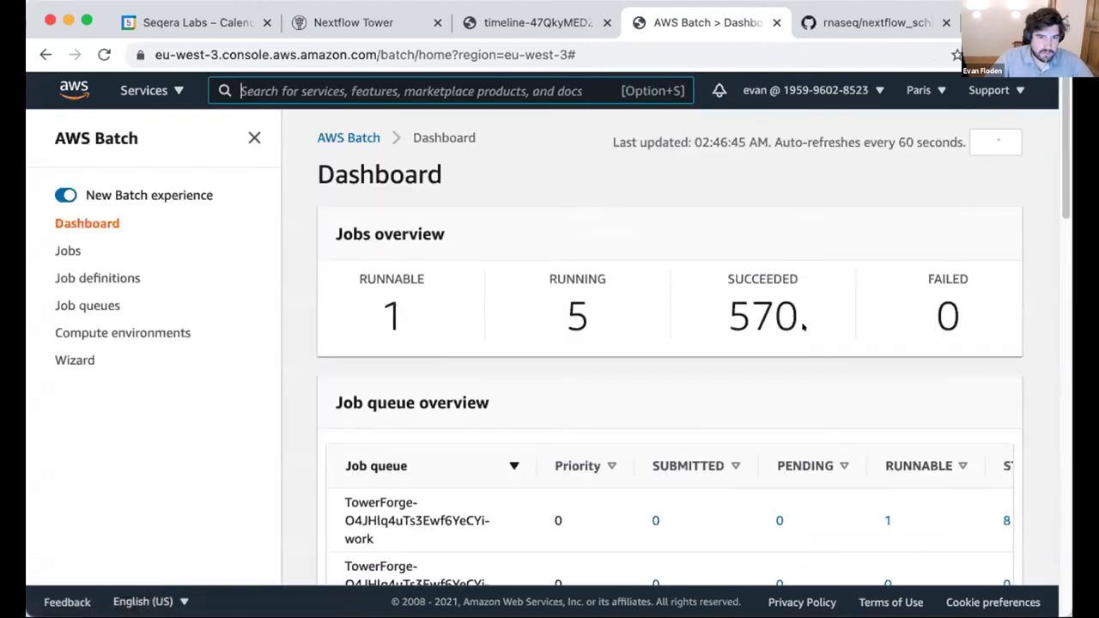
pyautogui.scroll(-3, 642, 287)
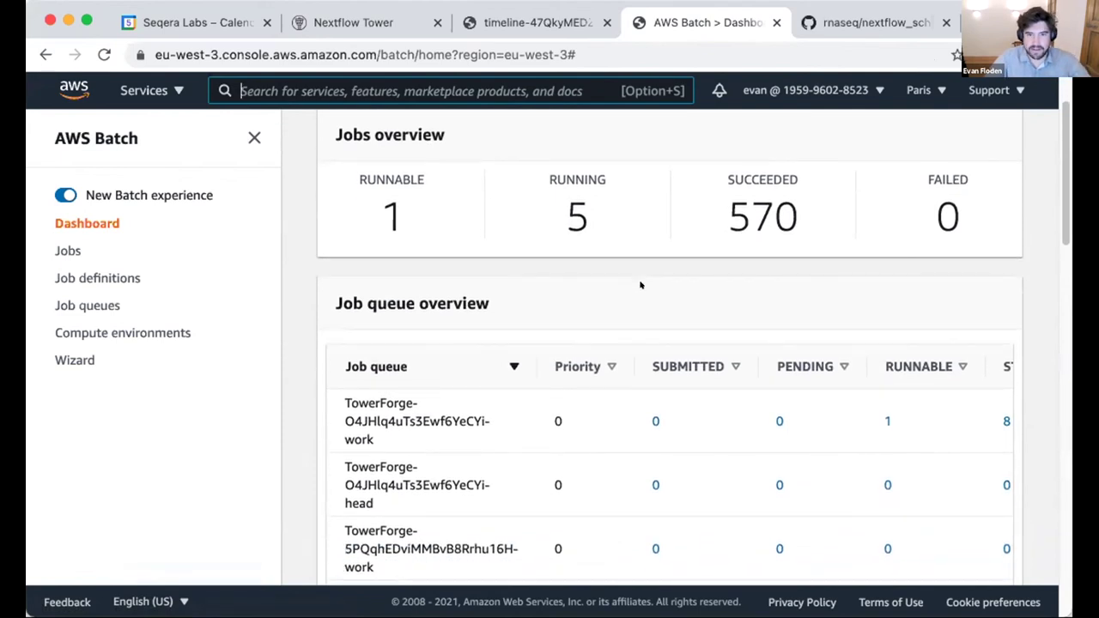
pyautogui.scroll(-4, 640, 284)
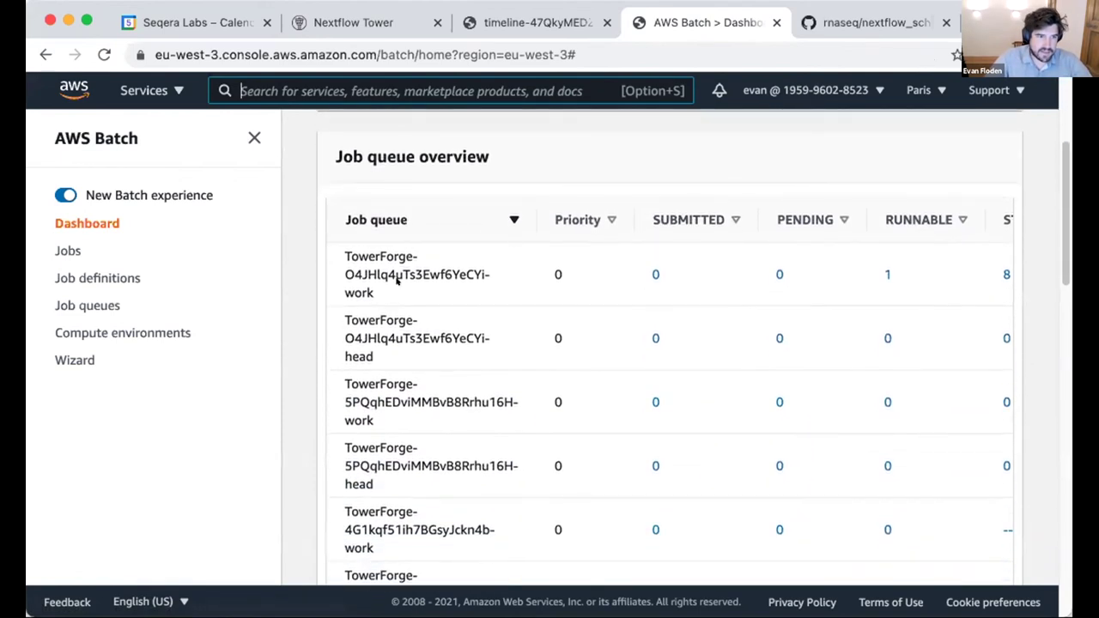
pyautogui.scroll(-1, 397, 275)
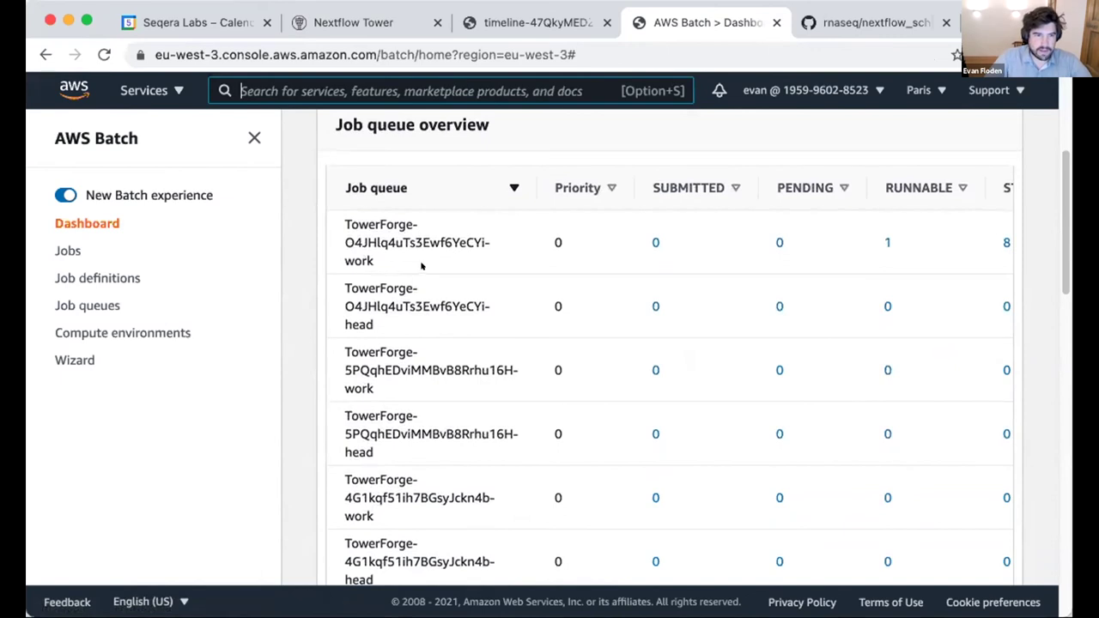
# Step: Review the full list of job queues and the compute environment overview on the Batch dashboard
pyautogui.scroll(-15, 441, 221)
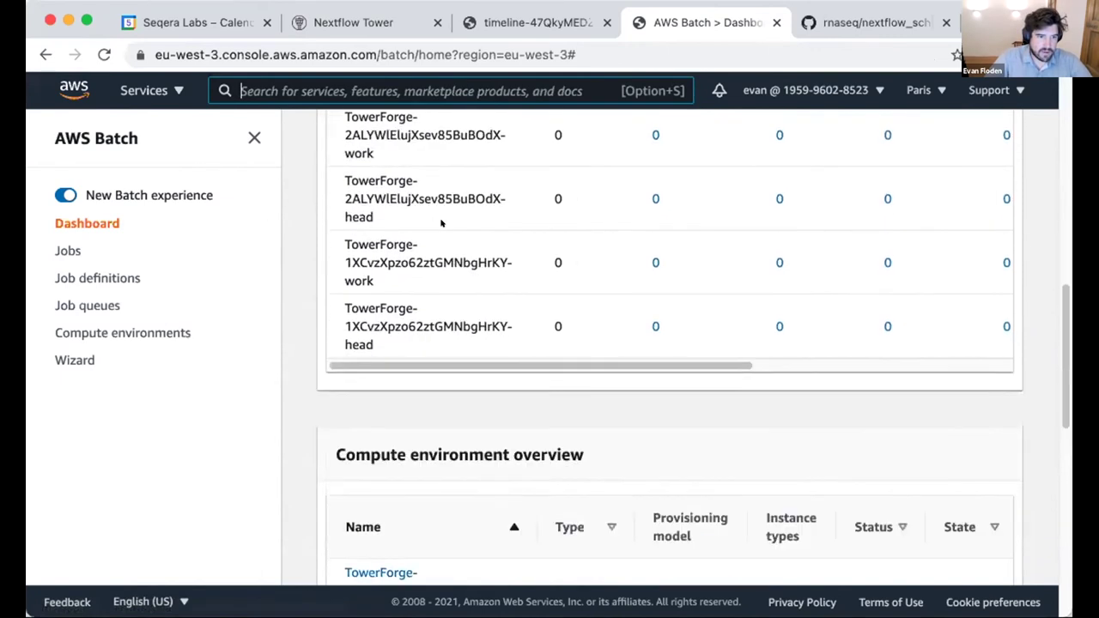
pyautogui.scroll(20, 522, 326)
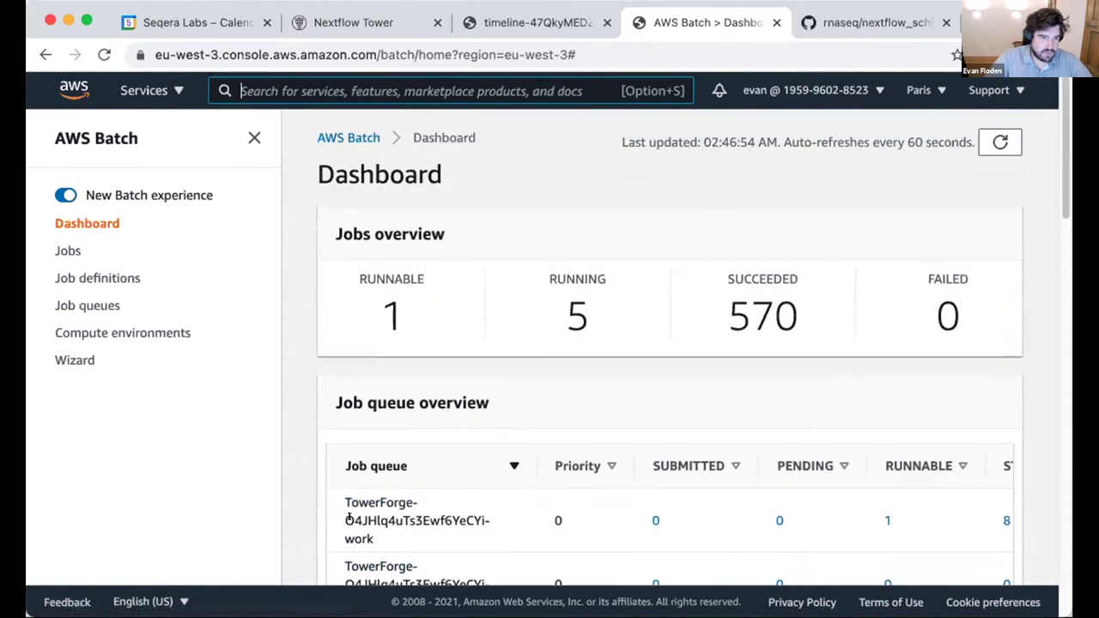
pyautogui.scroll(-15, 365, 516)
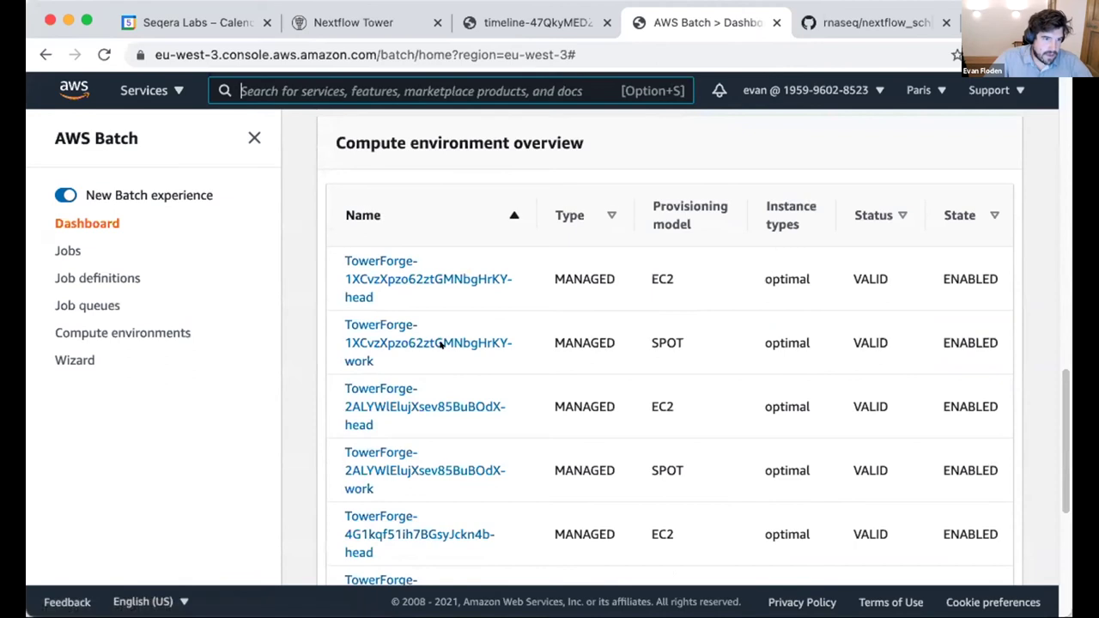
pyautogui.scroll(-3, 445, 347)
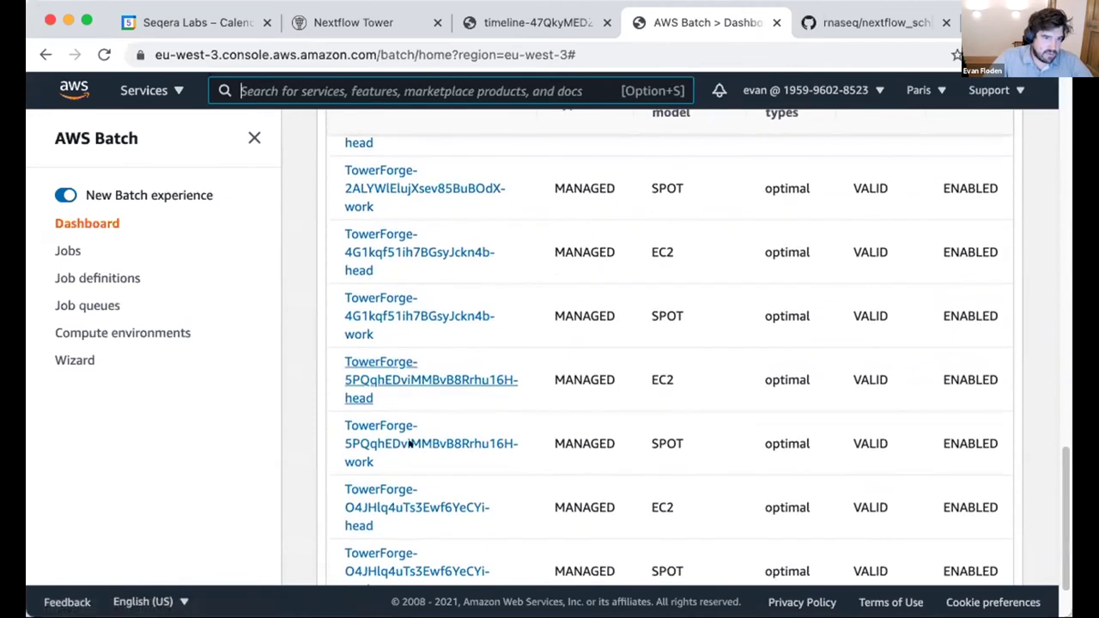
# Step: Open the TowerForge-O4JHlq4uTs3Ewf6YeCYi-head compute environment and examine its details
pyautogui.click(395, 505)
pyautogui.scroll(5, 455, 373)
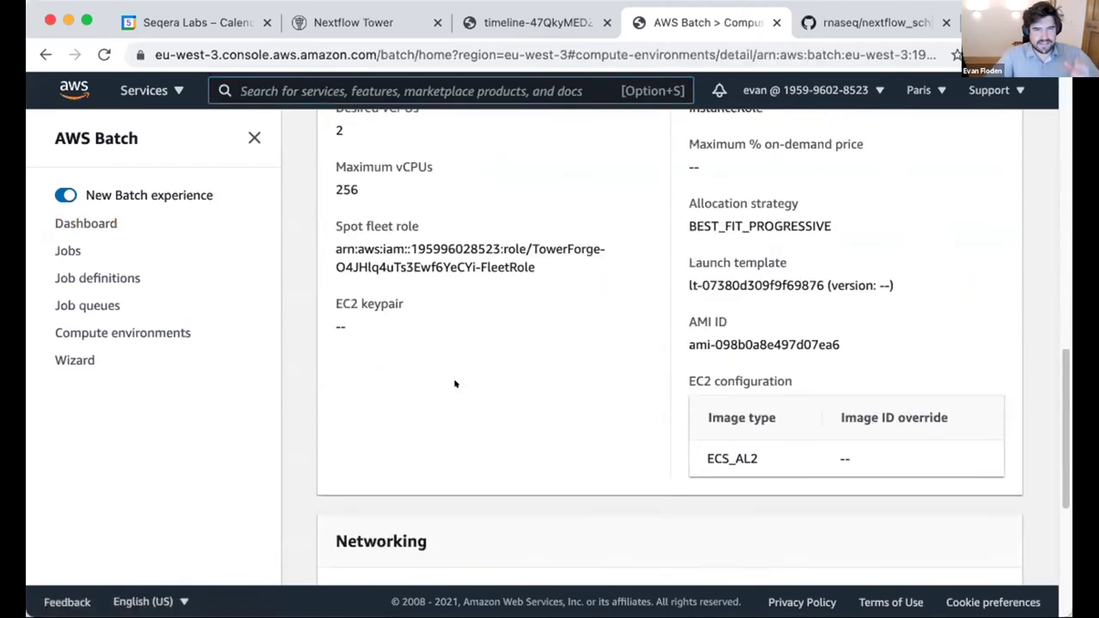
pyautogui.scroll(8, 464, 371)
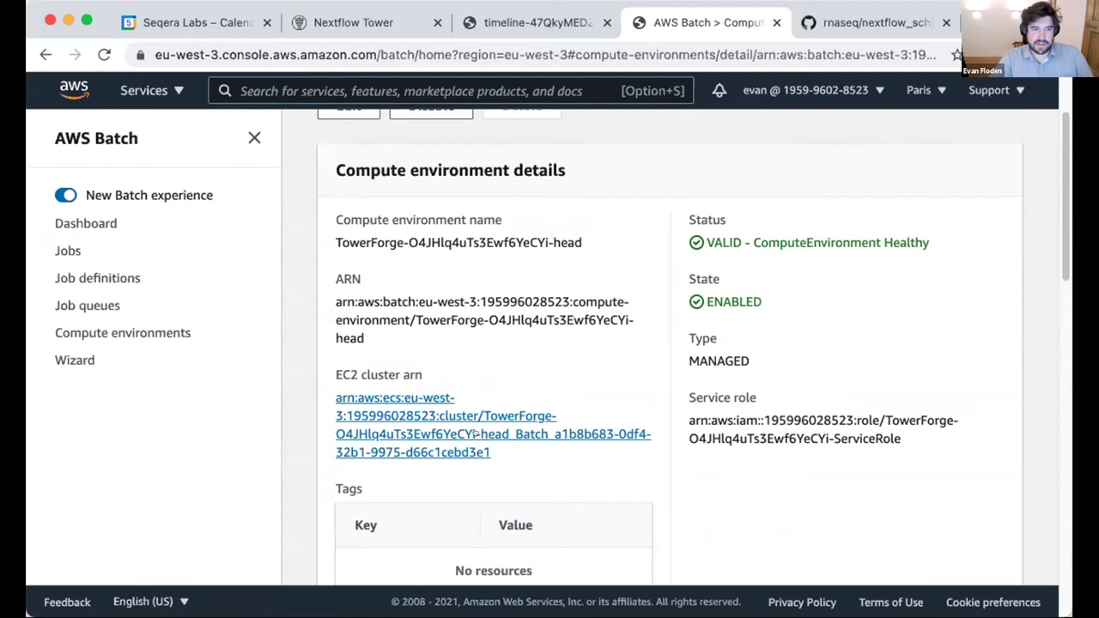
# Step: Open the compute environment's EC2 cluster and examine the details of its first running task
pyautogui.click(473, 432)
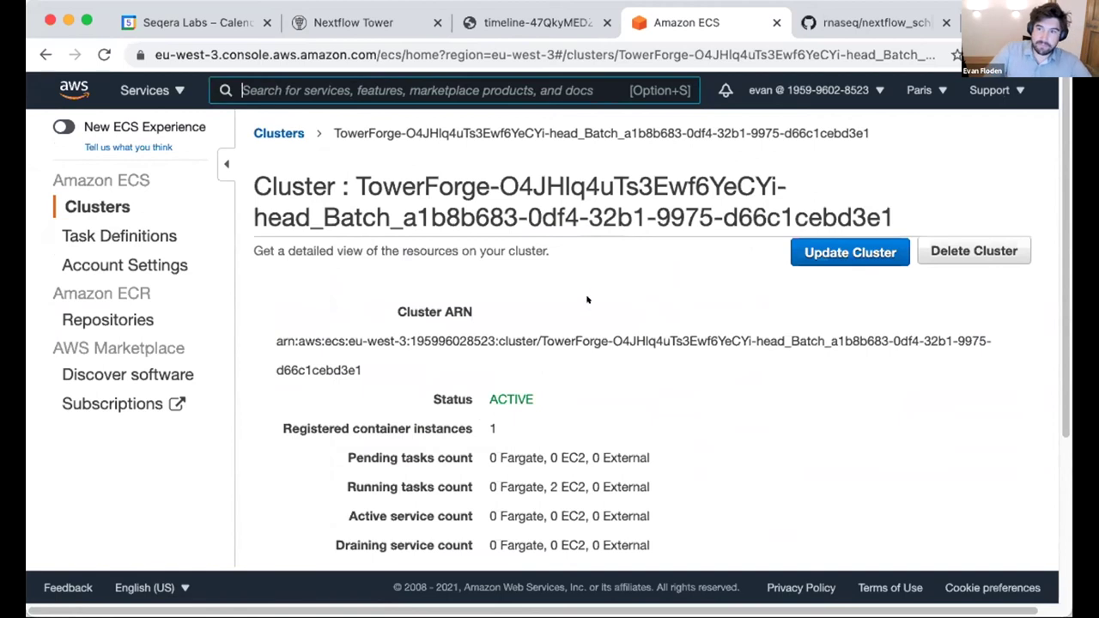
pyautogui.scroll(-2, 592, 298)
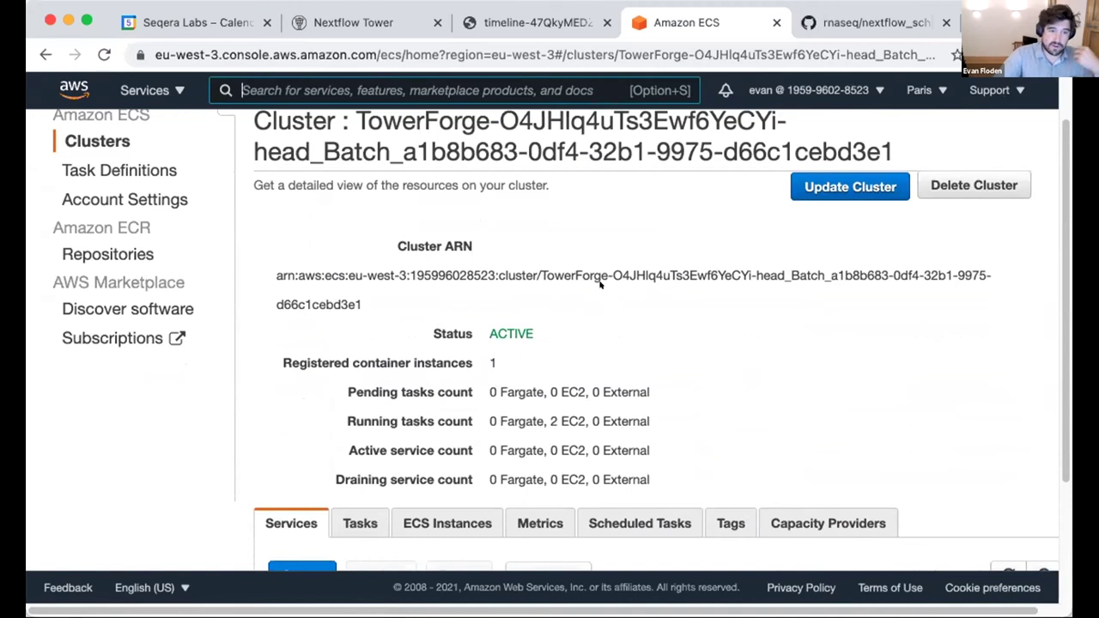
pyautogui.scroll(-5, 599, 284)
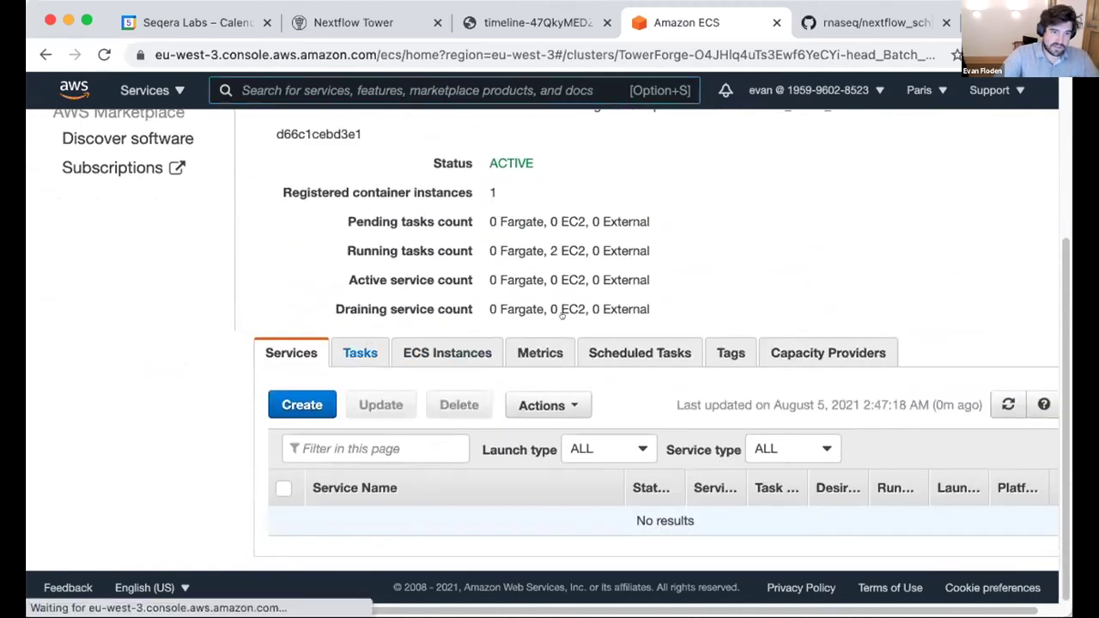
pyautogui.scroll(-2, 573, 315)
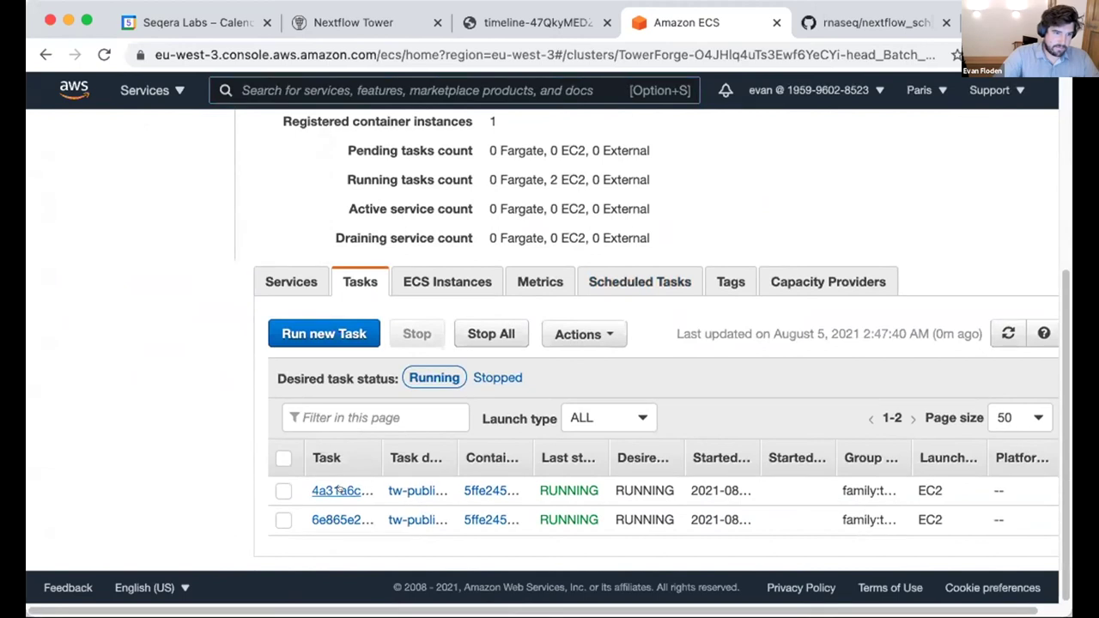
pyautogui.click(341, 490)
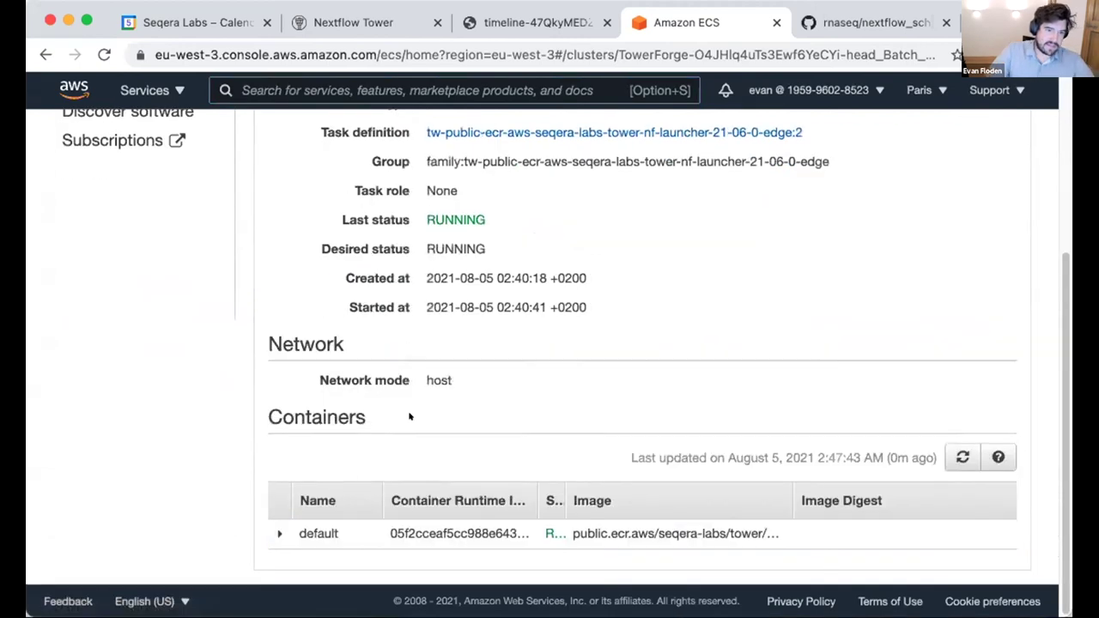
pyautogui.scroll(2, 429, 223)
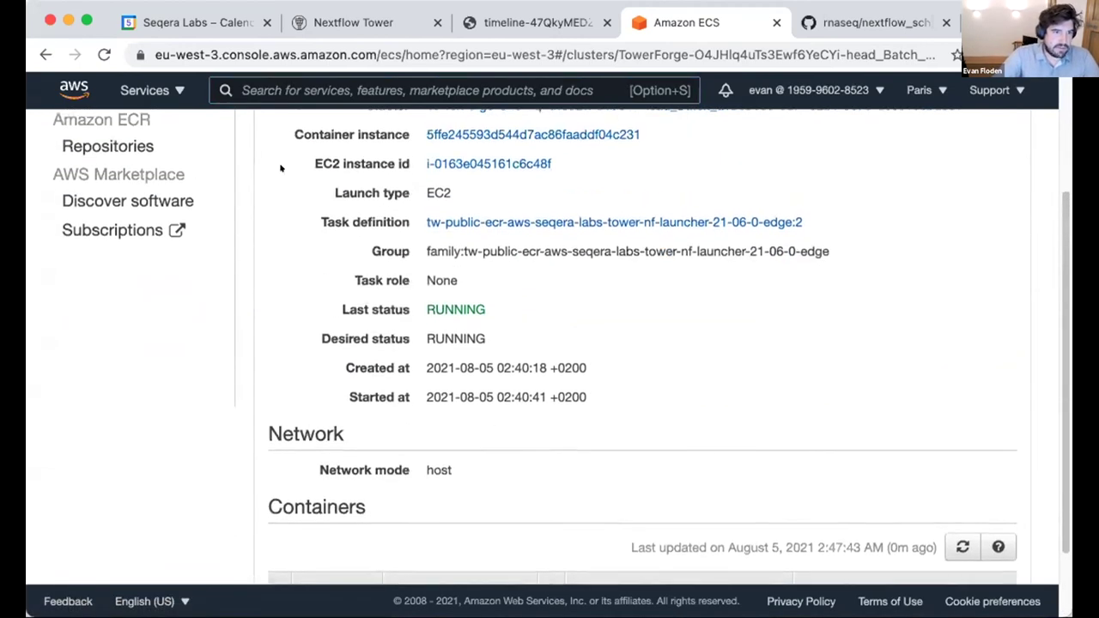
# Step: Return to the cluster, list its ECS instances and open the EC2 instance registered there
pyautogui.click(45, 54)
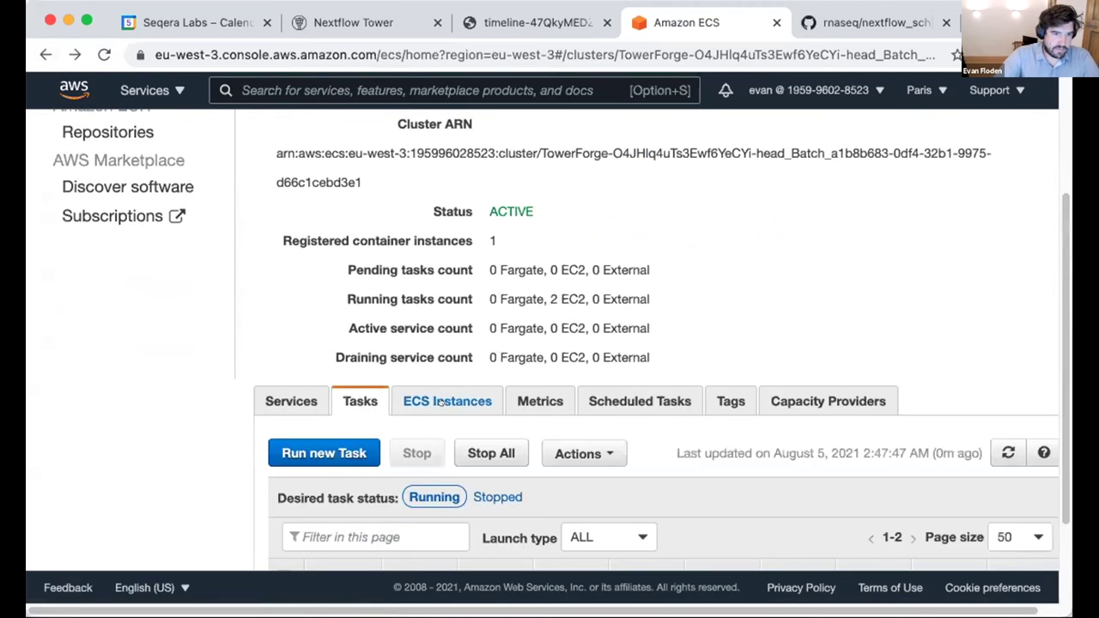
pyautogui.click(445, 397)
pyautogui.scroll(-4, 484, 344)
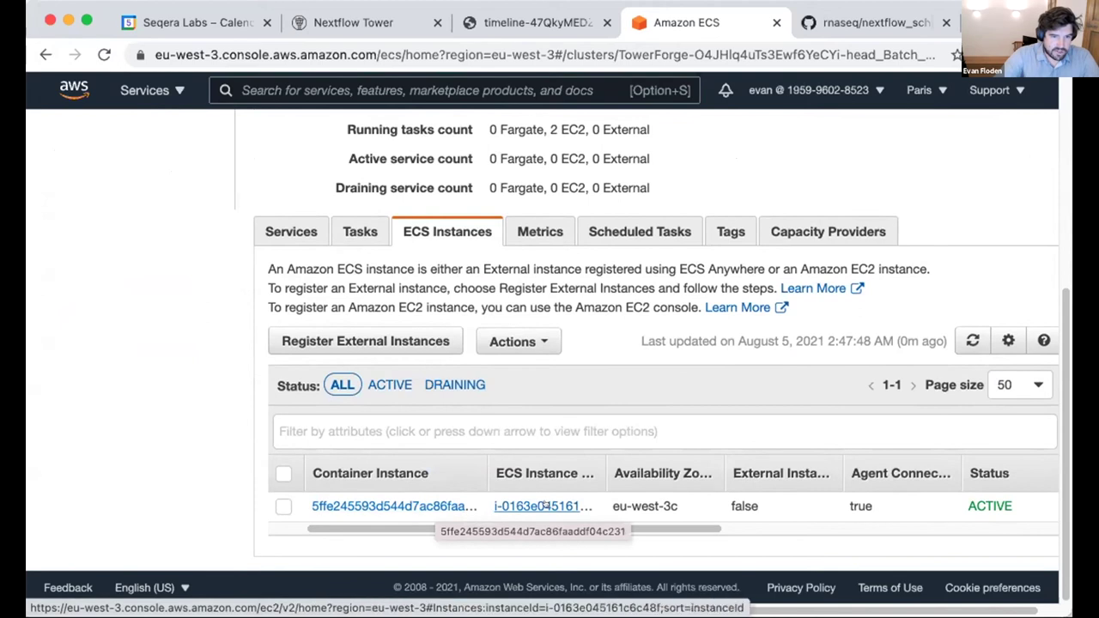
pyautogui.click(541, 505)
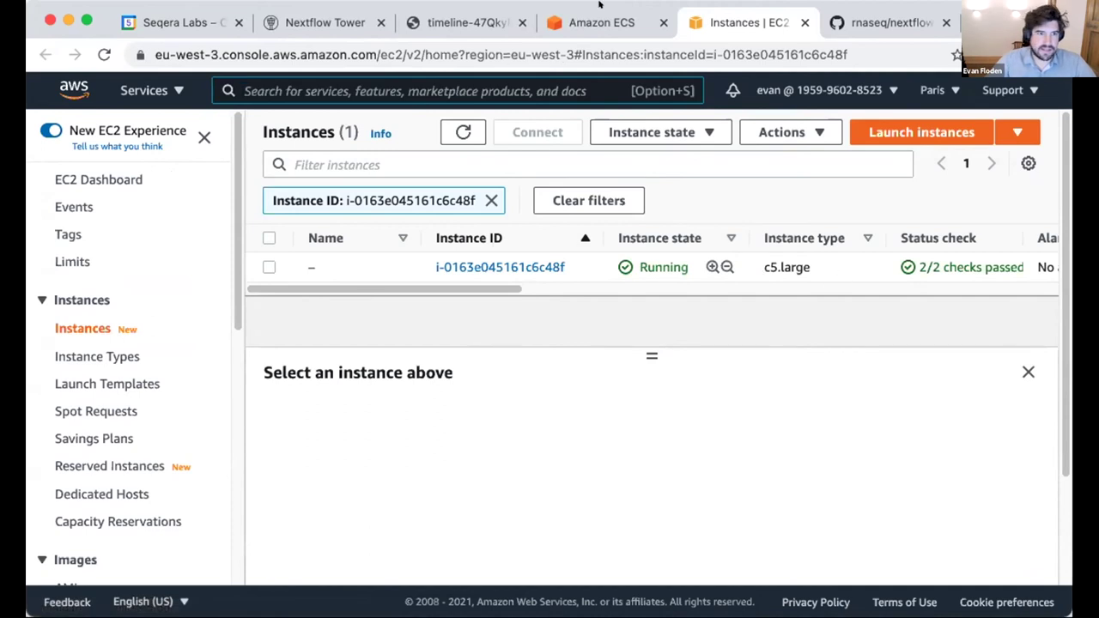
# Step: Check the nf-core/ampliseq run status in Nextflow Tower and return to the EC2 instance to view its type and state
pyautogui.click(305, 12)
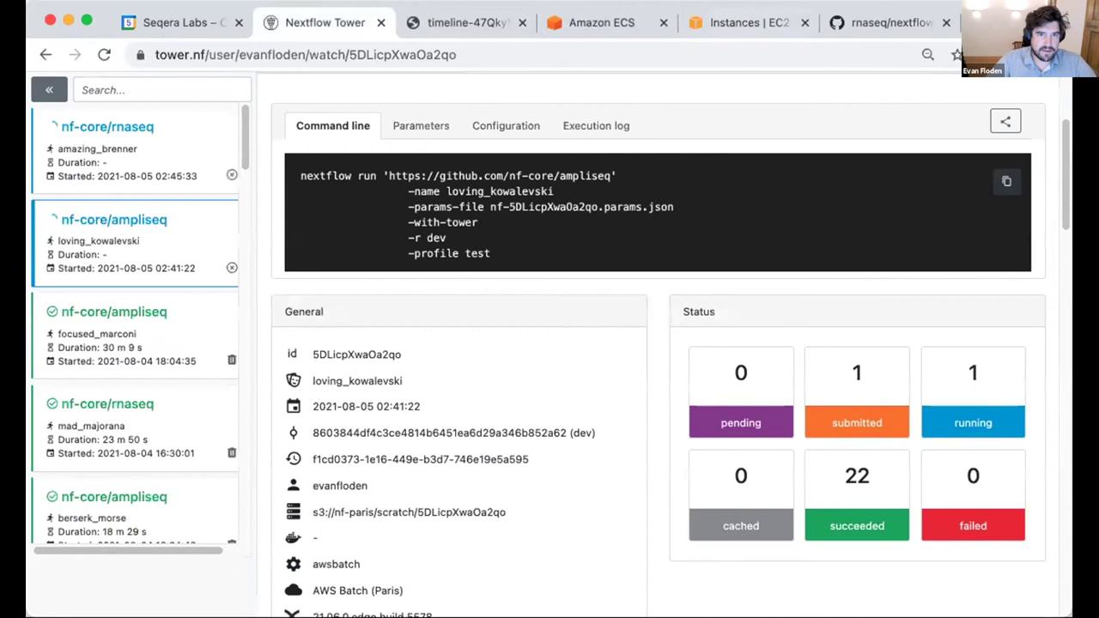
pyautogui.click(744, 22)
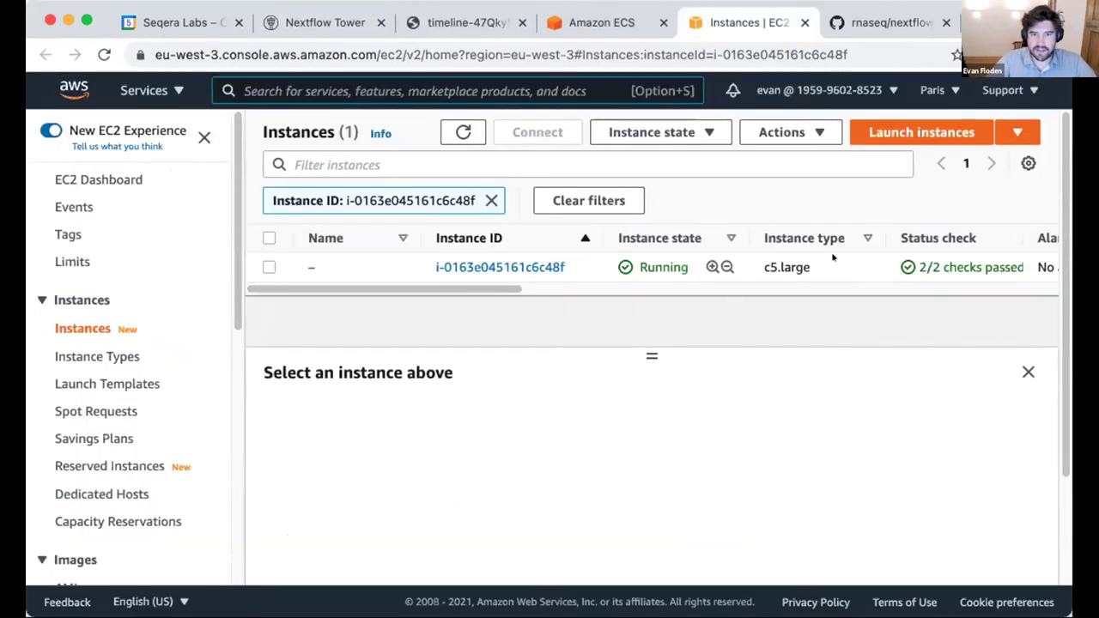
pyautogui.hotkey('alt', 's')
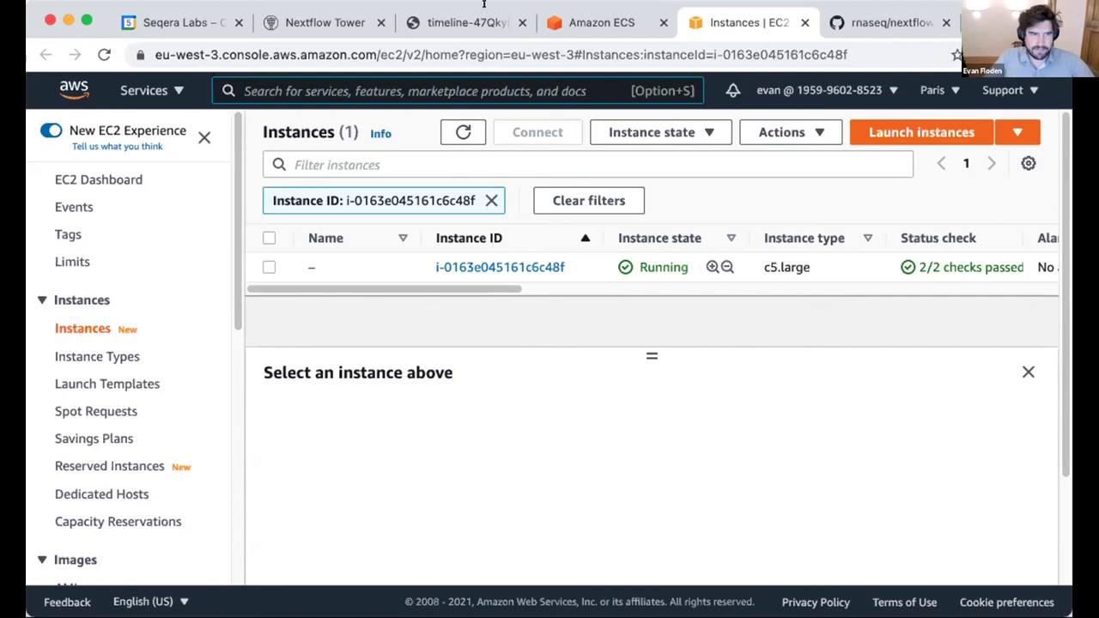
# Step: Switch to Nextflow Tower and review the list of configured compute environments
pyautogui.click(324, 21)
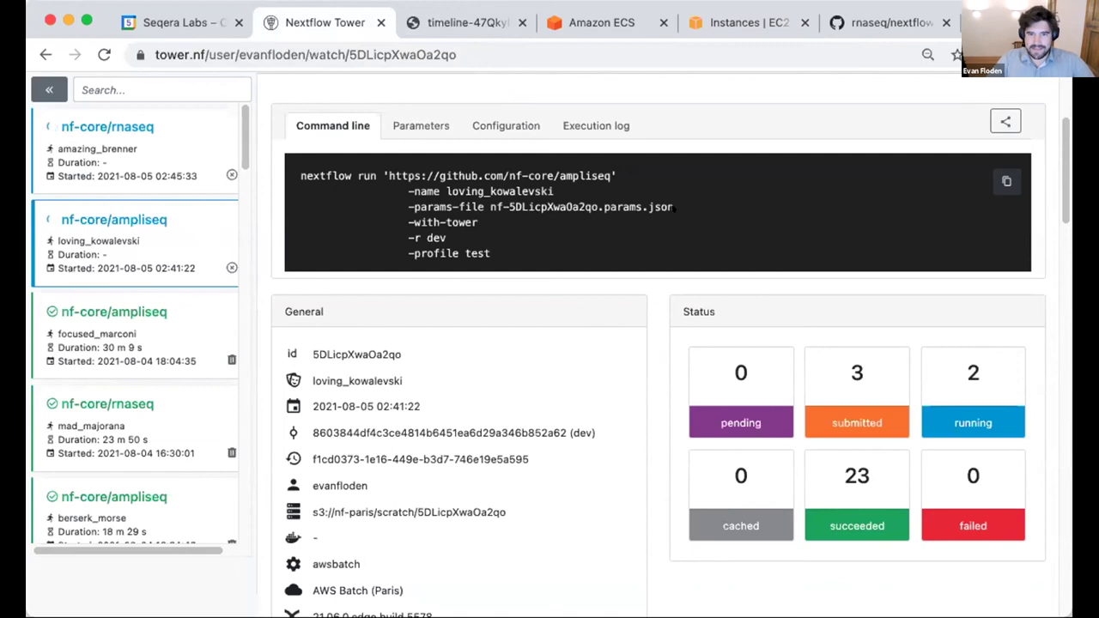
pyautogui.scroll(5, 675, 251)
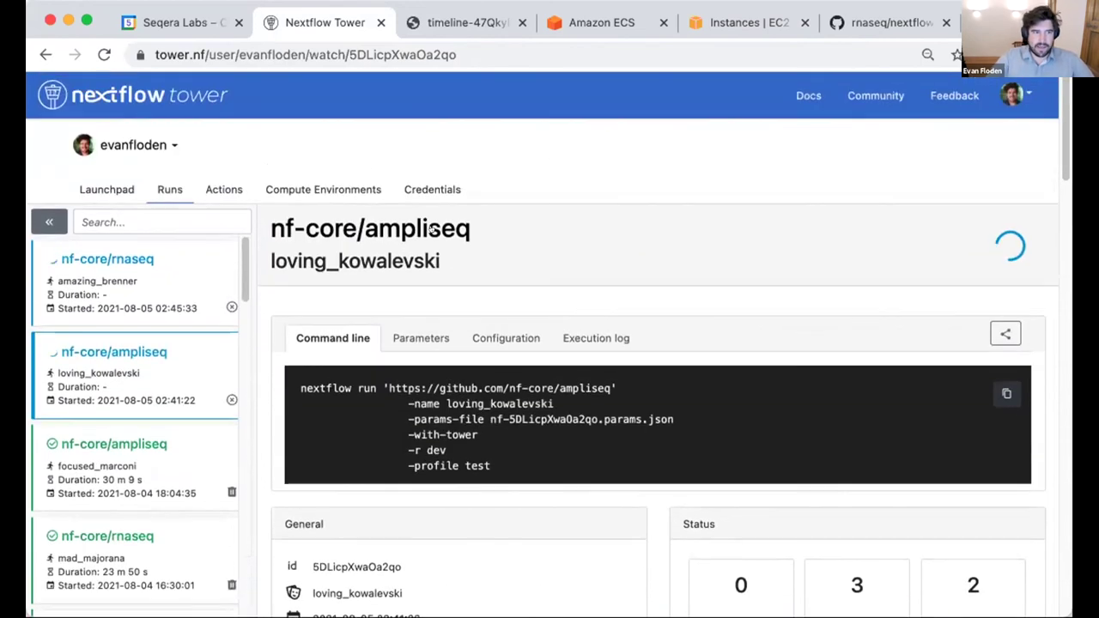
pyautogui.click(353, 185)
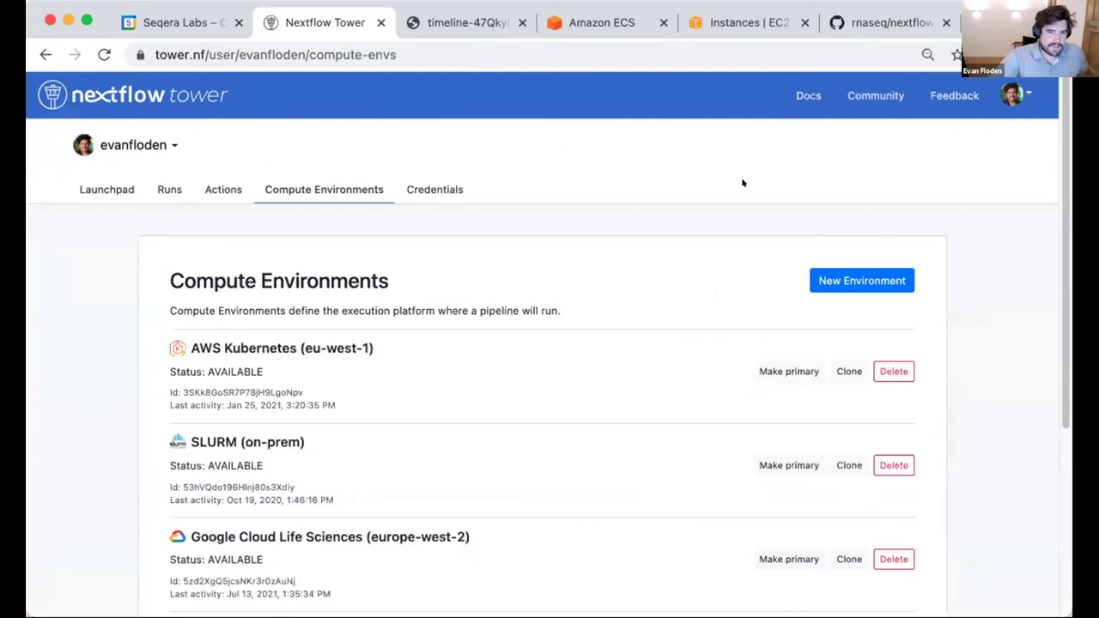
pyautogui.scroll(-1, 742, 184)
pyautogui.scroll(-4, 741, 184)
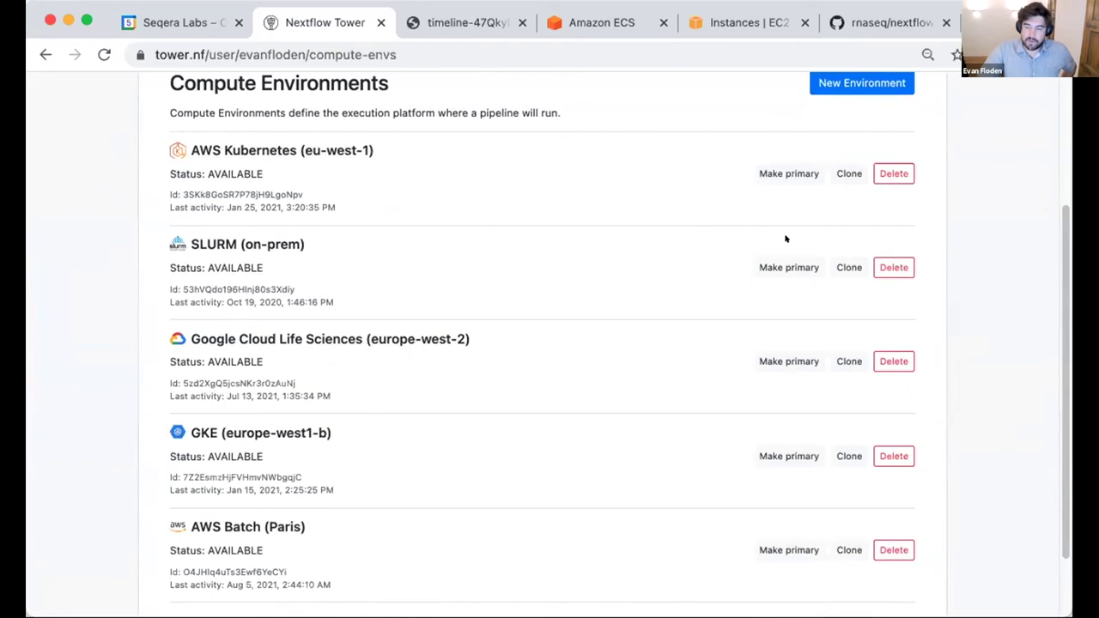
pyautogui.scroll(2, 718, 228)
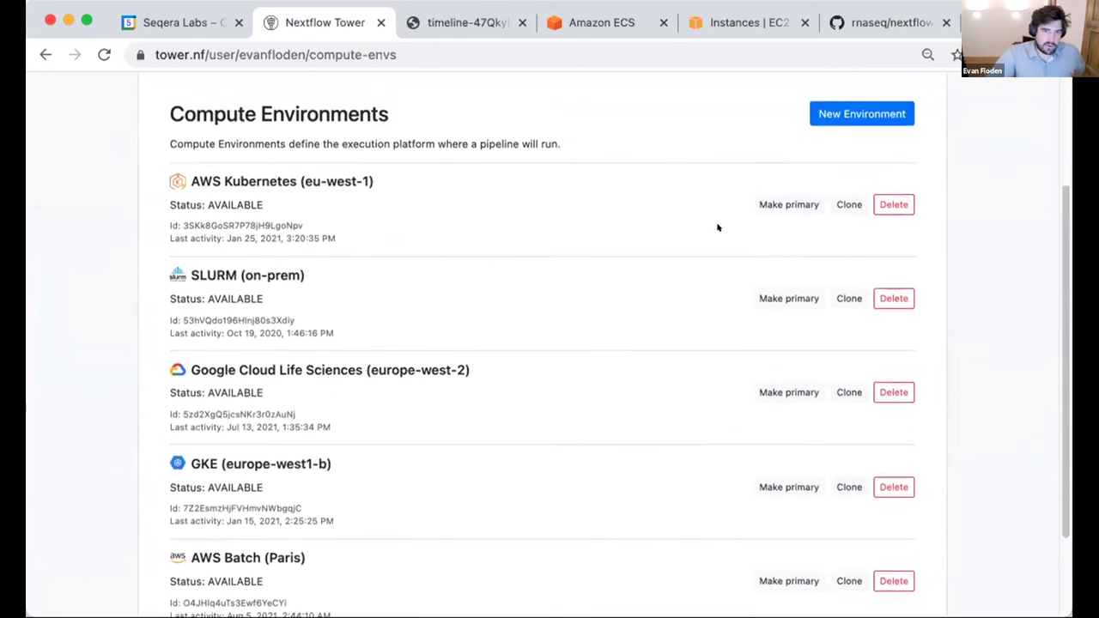
# Step: Start a new compute environment named AWS Batch Biocommons
pyautogui.click(835, 167)
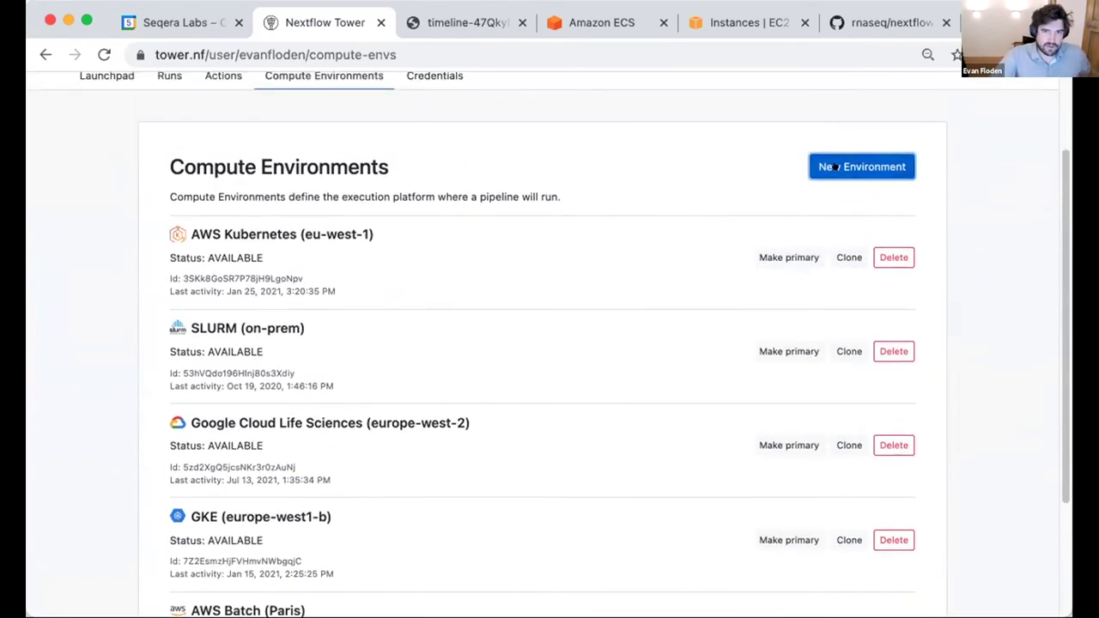
pyautogui.click(586, 340)
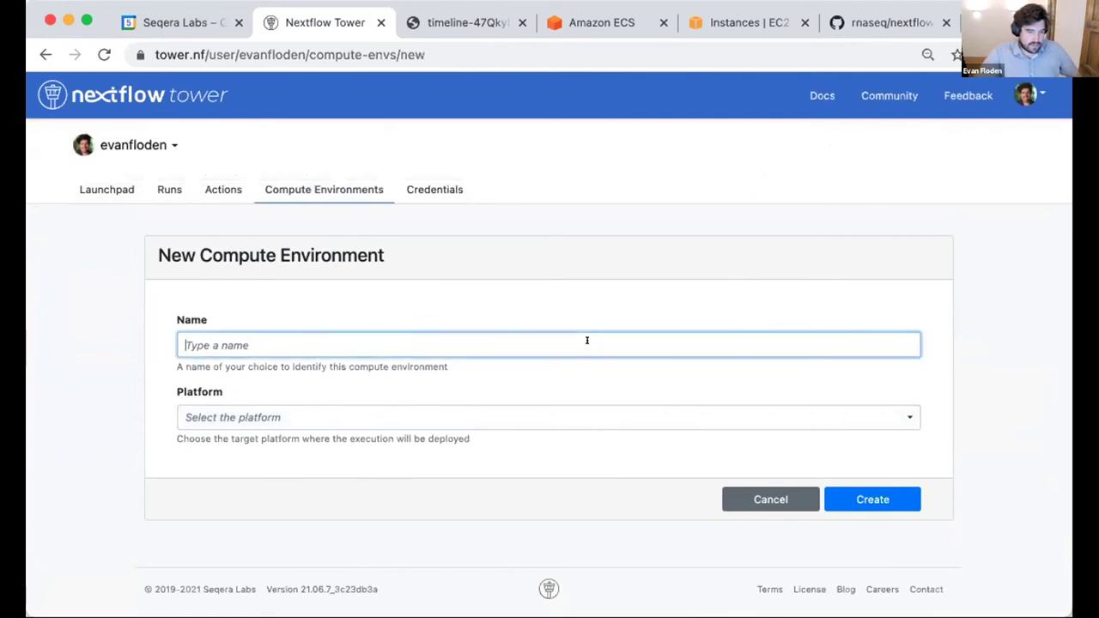
pyautogui.write('AWS Batch')
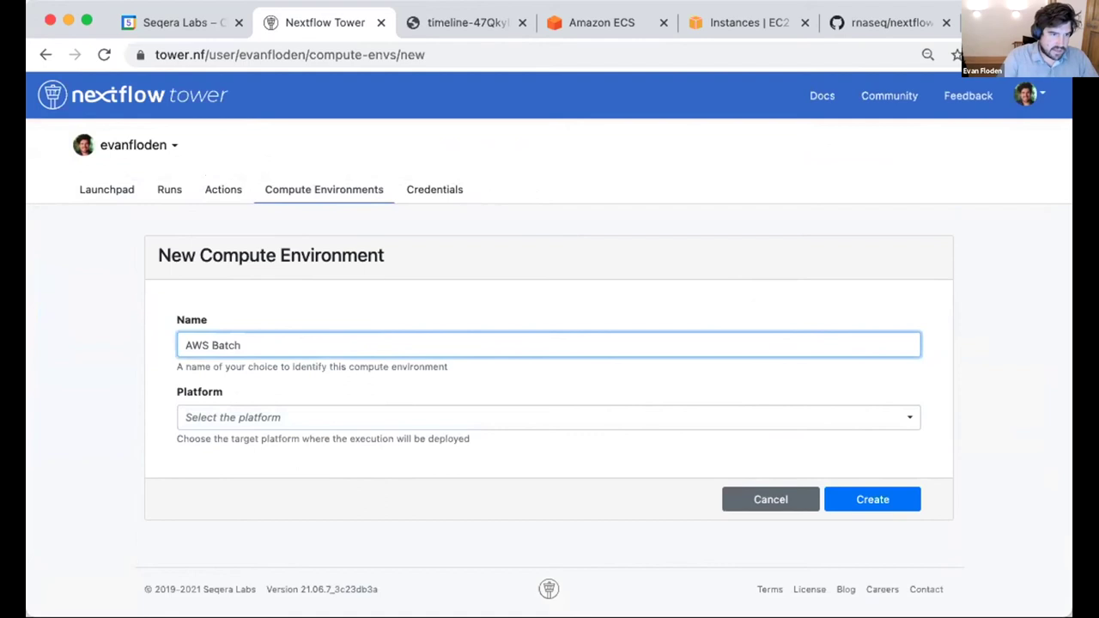
pyautogui.write(' Biocommons')
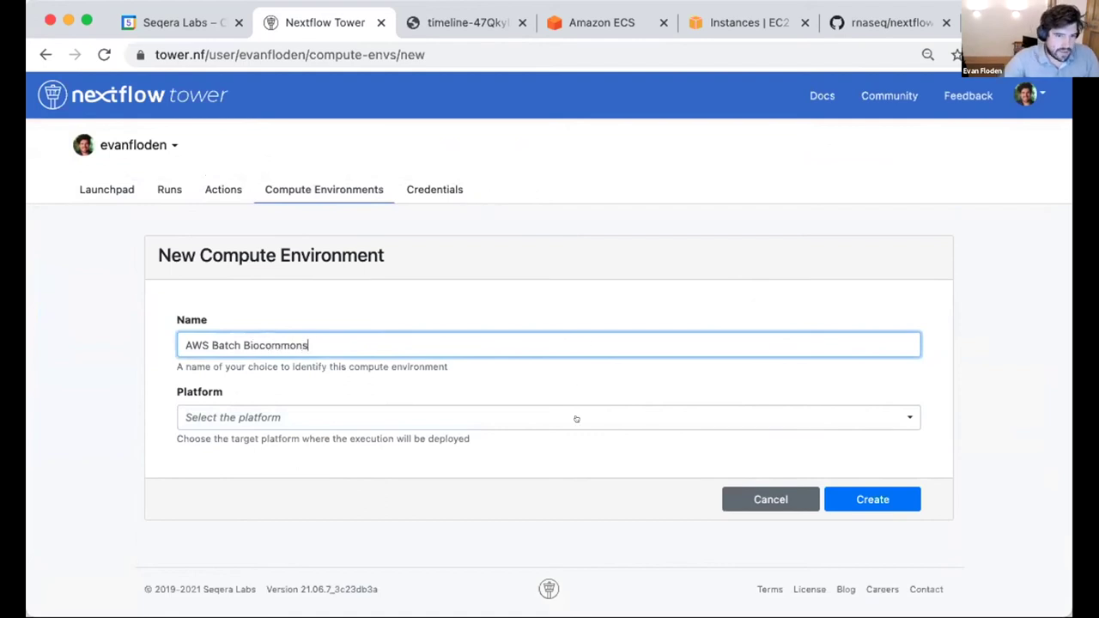
# Step: Set the new environment's platform to Amazon Batch and its credentials to AWS Credentials
pyautogui.click(497, 415)
pyautogui.scroll(-3, 485, 506)
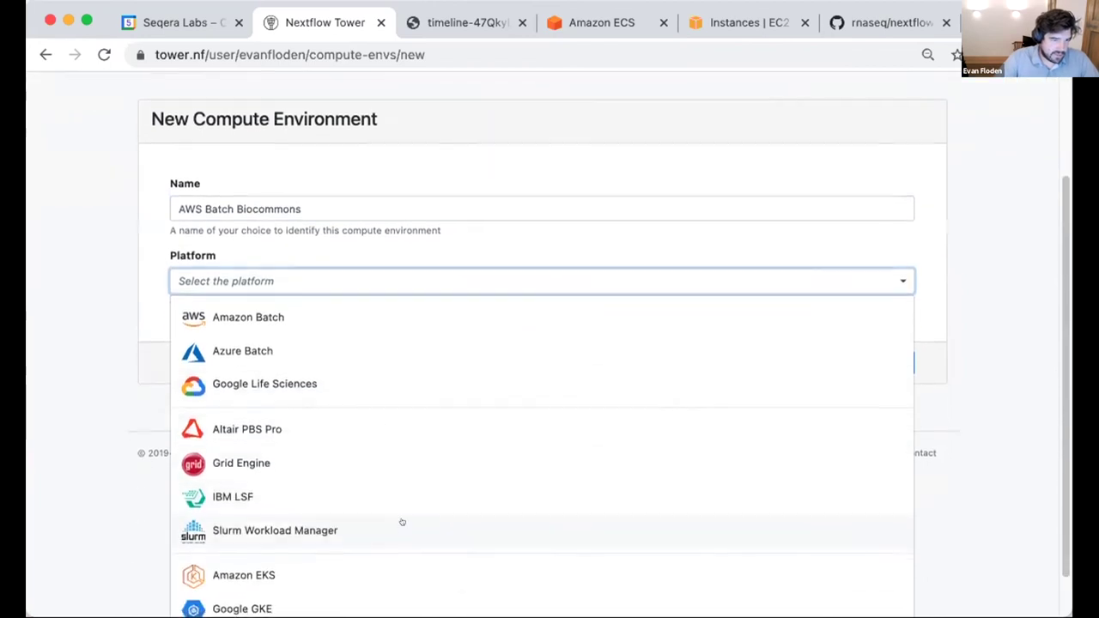
pyautogui.click(321, 317)
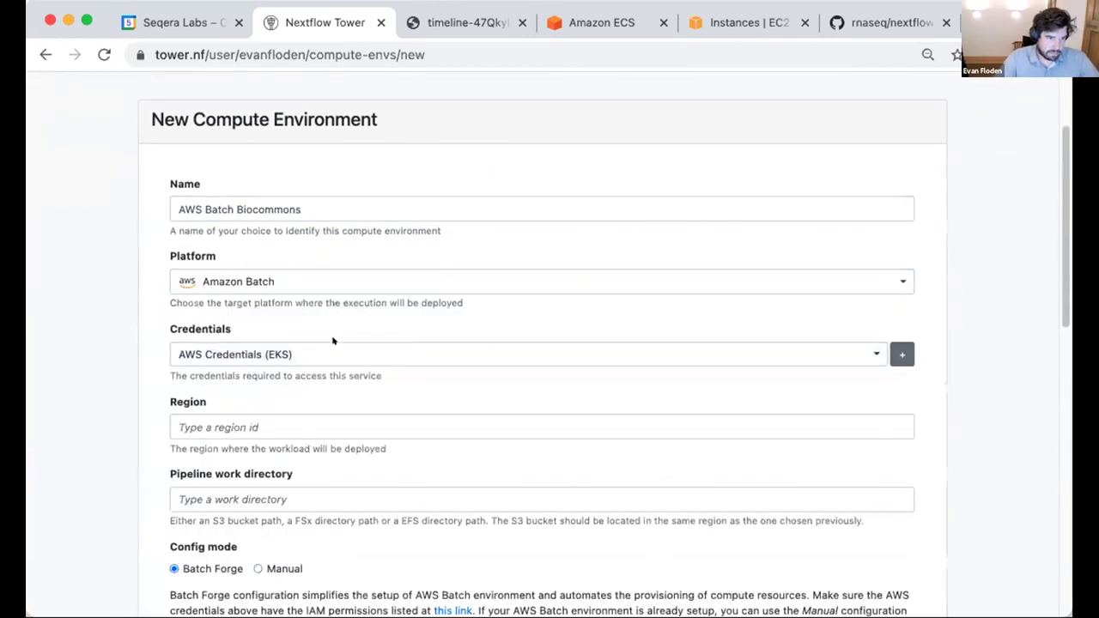
pyautogui.click(382, 359)
pyautogui.click(525, 403)
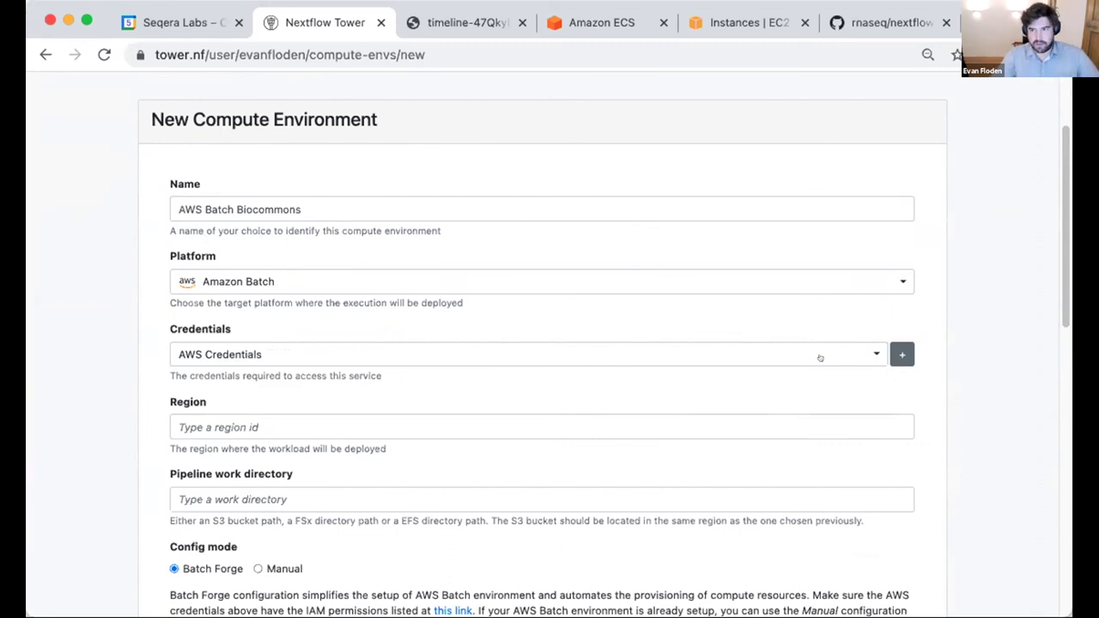
# Step: Set the new compute environment's region to eu-west-1, Europe (Ireland)
pyautogui.scroll(-2, 821, 349)
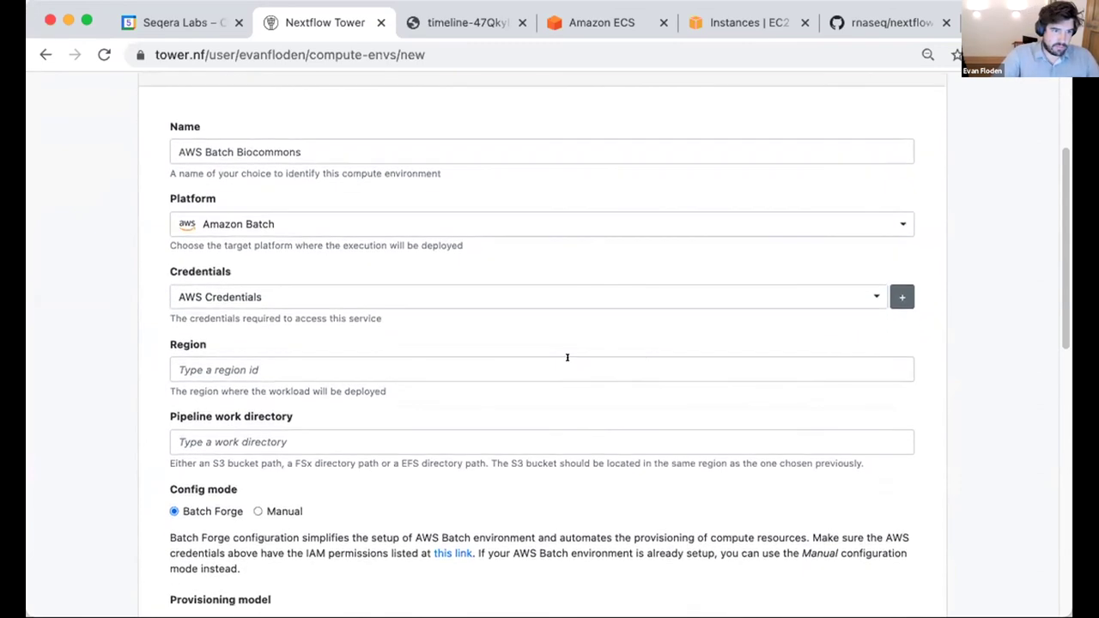
pyautogui.click(513, 368)
pyautogui.scroll(-3, 438, 449)
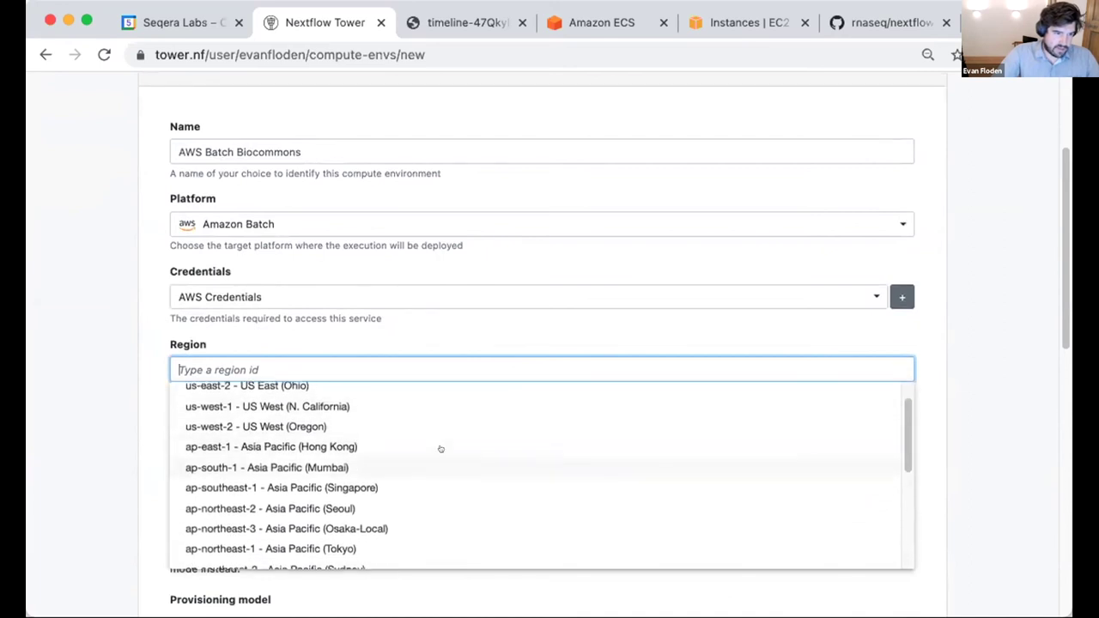
pyautogui.scroll(-2, 439, 449)
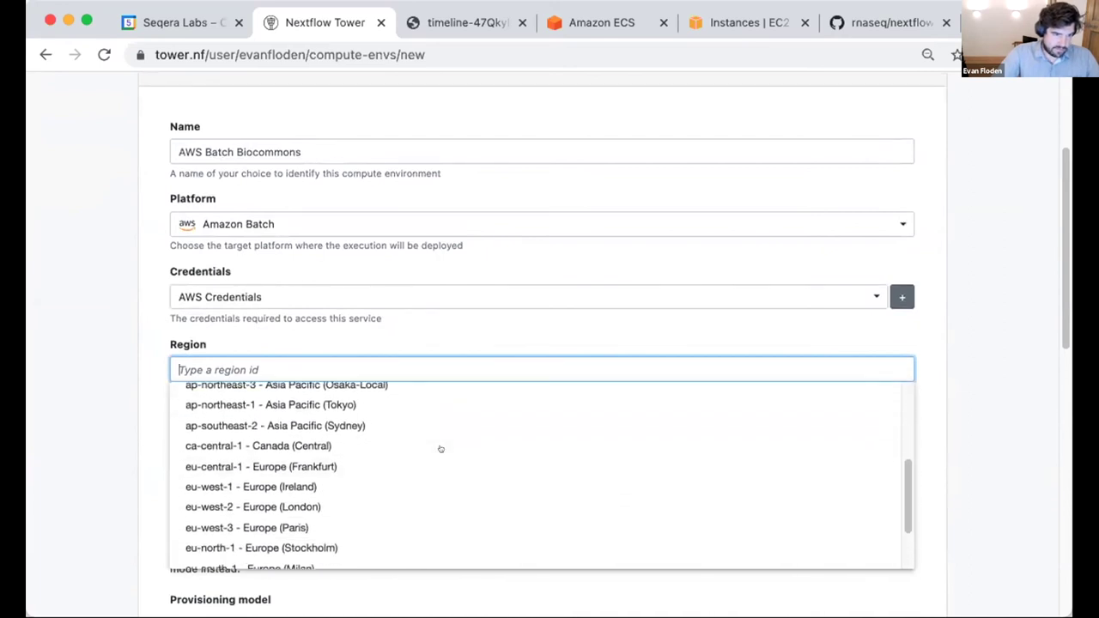
pyautogui.click(366, 480)
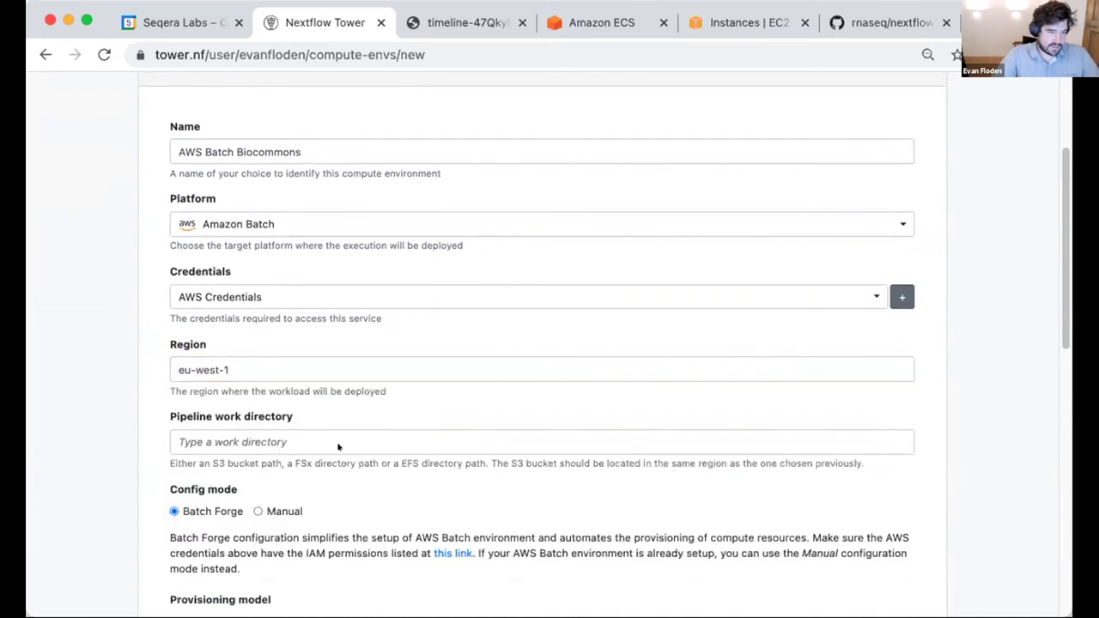
# Step: Set the pipeline work directory to the s3://nextflow-ci bucket
pyautogui.click(334, 441)
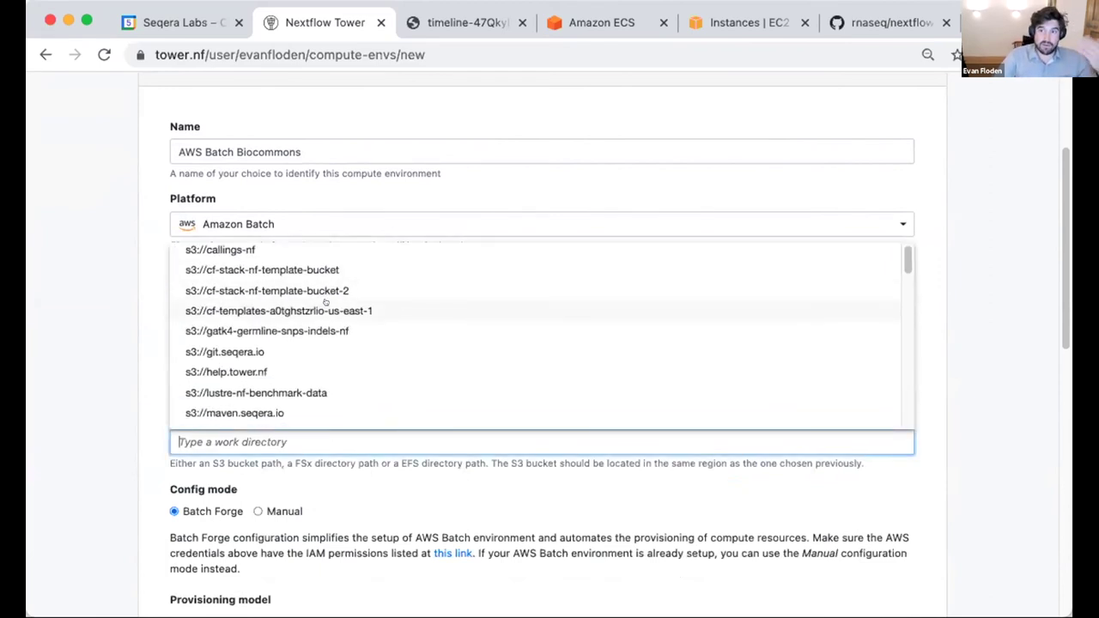
pyautogui.scroll(-5, 325, 301)
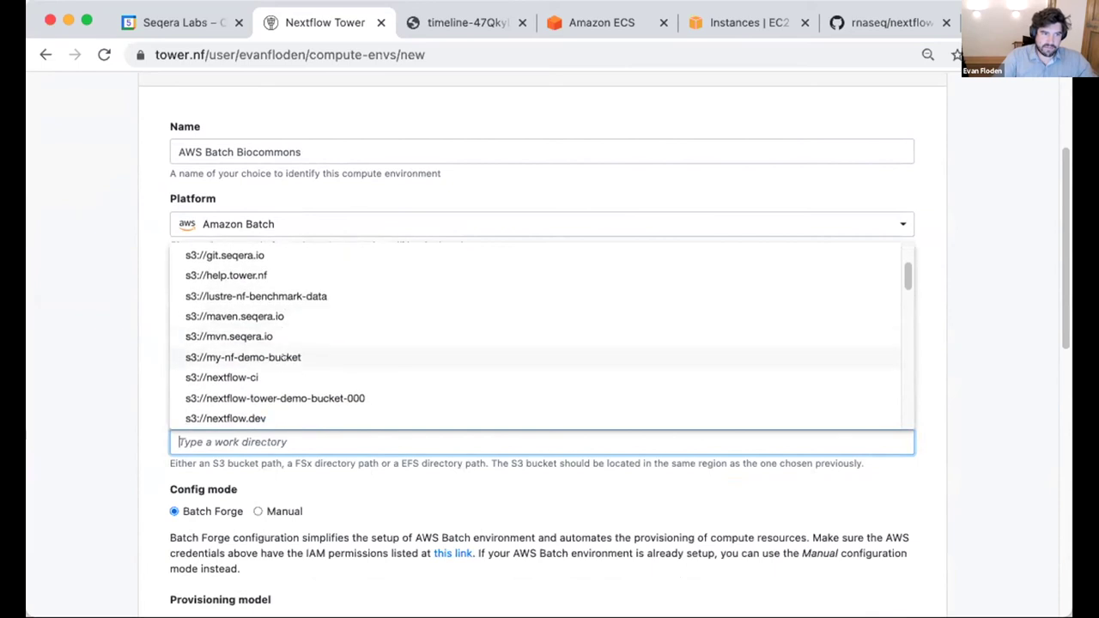
pyautogui.click(285, 372)
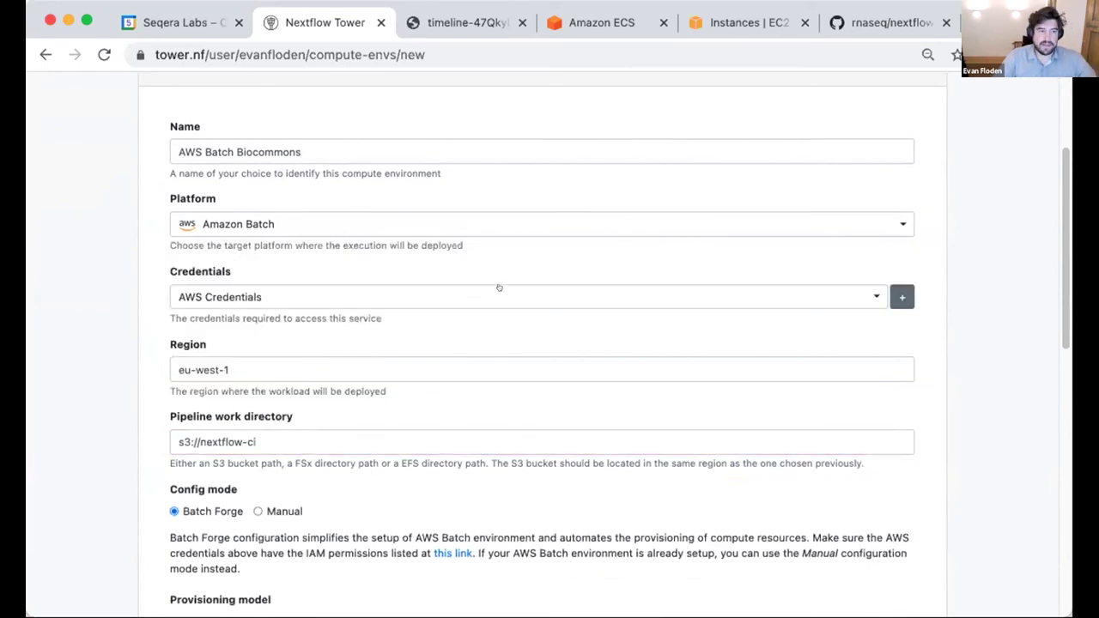
# Step: Set the maximum number of CPUs for the environment to 256
pyautogui.scroll(-5, 498, 292)
pyautogui.scroll(-3, 498, 294)
pyautogui.click(304, 386)
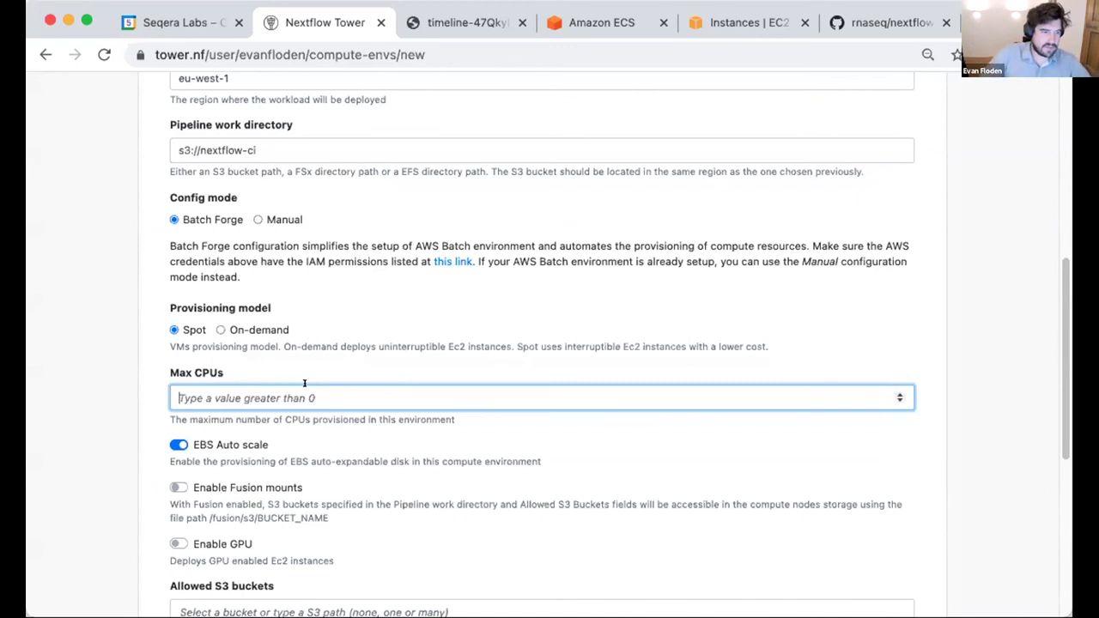
pyautogui.write('256')
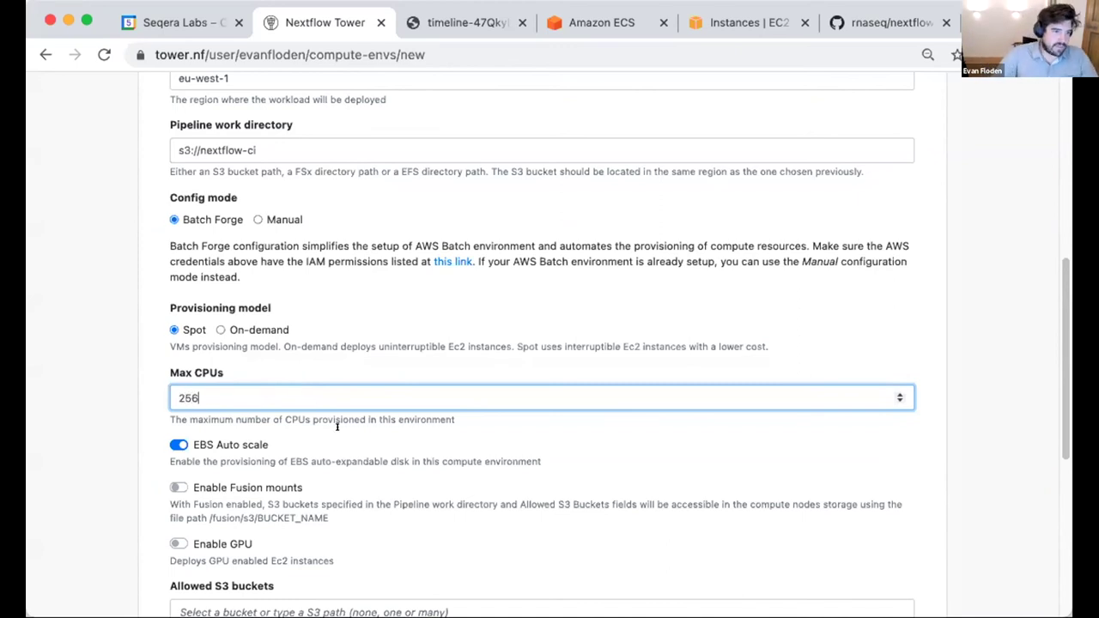
# Step: Examine the remaining storage, GPU, S3 bucket and file system settings, plus the instance types offered in the advanced options
pyautogui.scroll(-2, 337, 425)
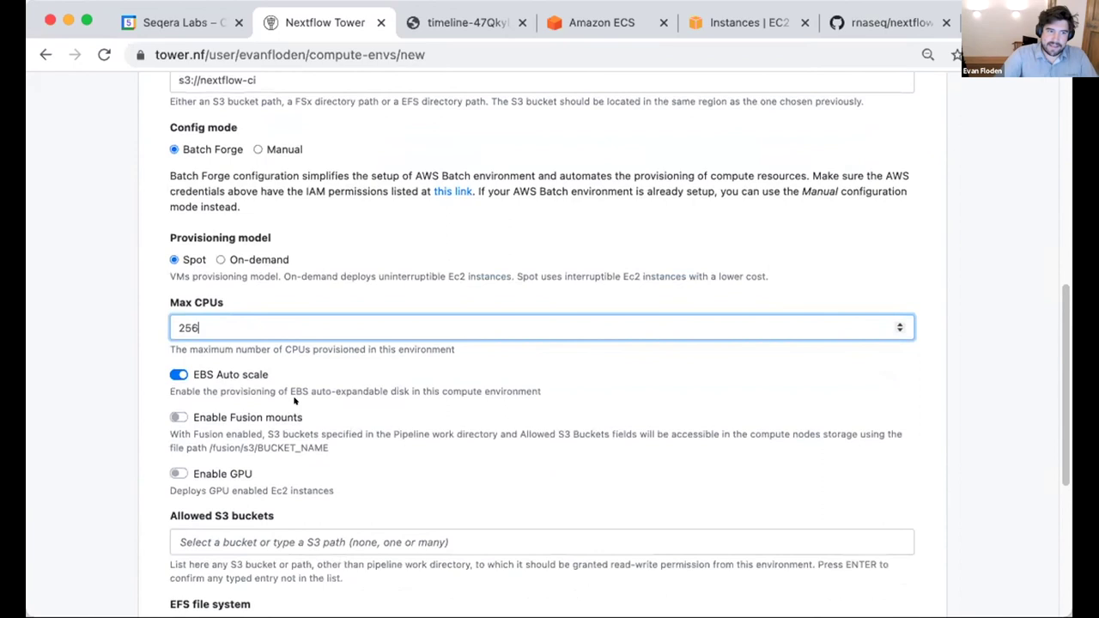
pyautogui.scroll(-3, 295, 401)
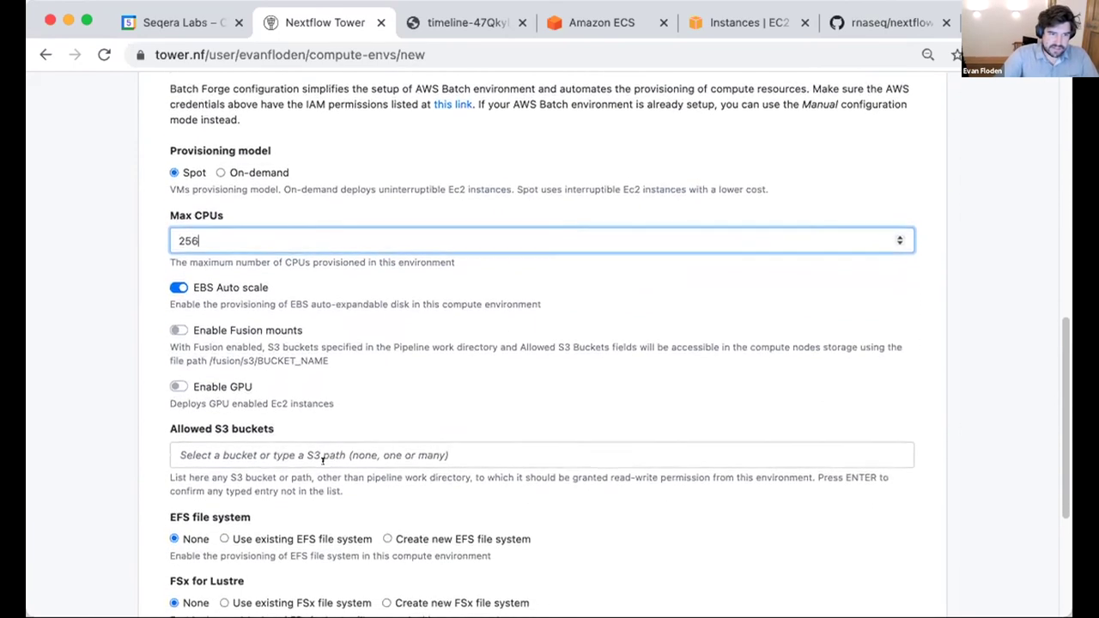
pyautogui.scroll(-2, 360, 459)
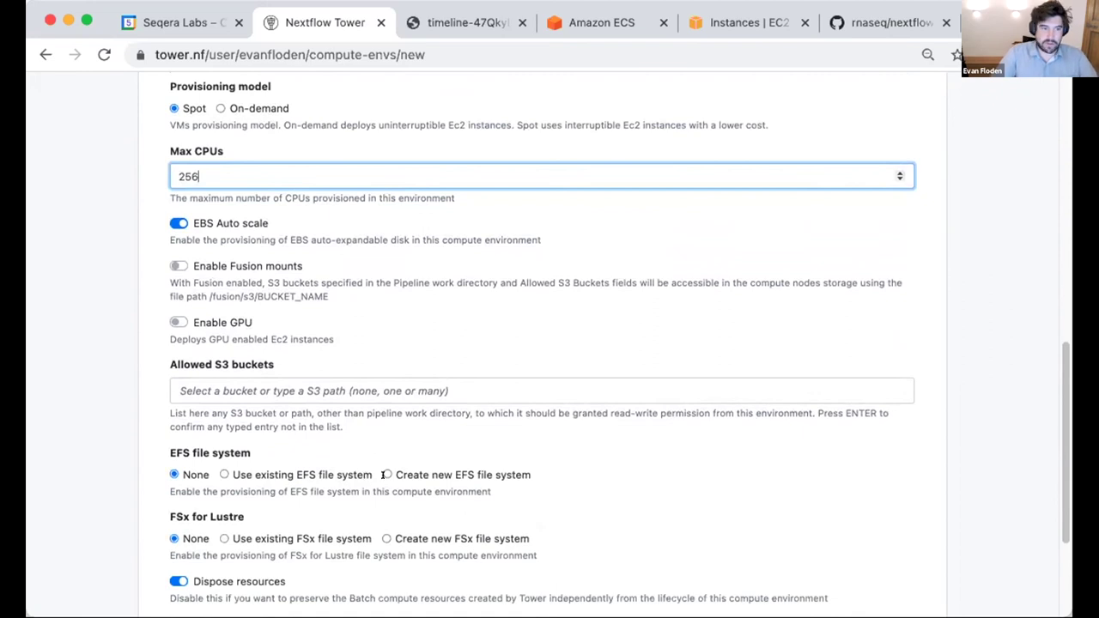
pyautogui.scroll(-5, 363, 443)
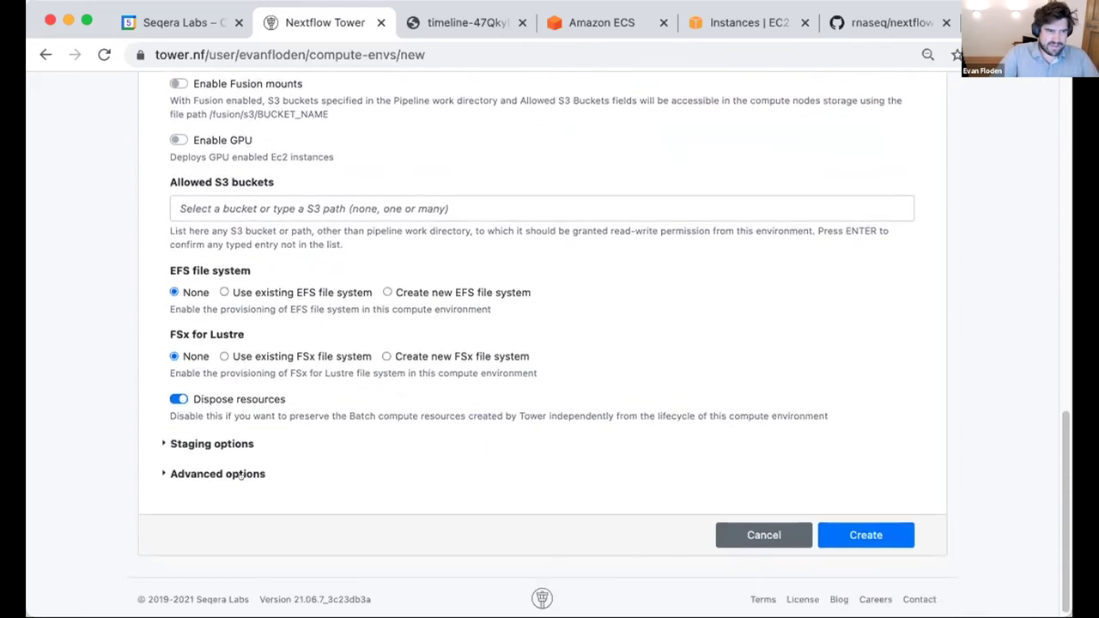
pyautogui.click(241, 474)
pyautogui.scroll(-5, 257, 412)
pyautogui.click(264, 350)
pyautogui.scroll(-3, 266, 412)
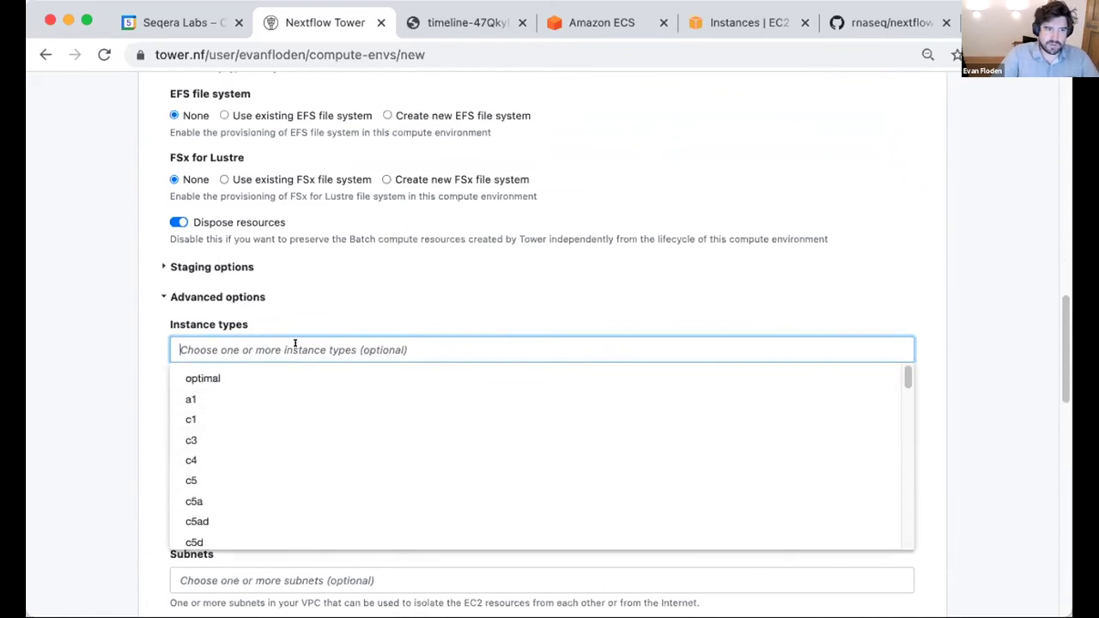
pyautogui.scroll(-5, 280, 400)
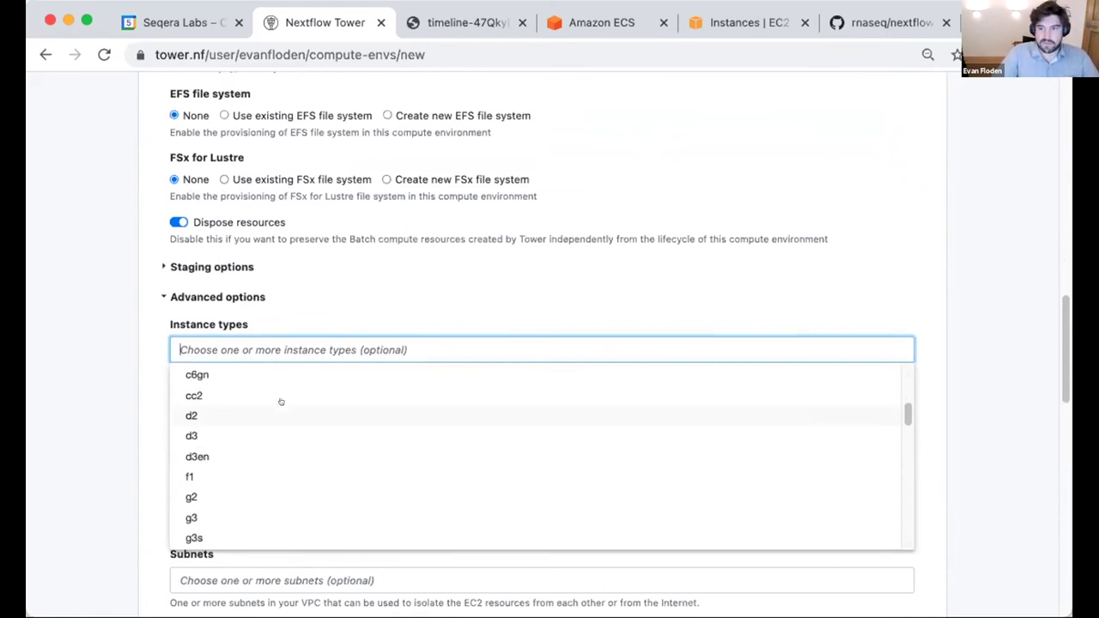
pyautogui.click(351, 287)
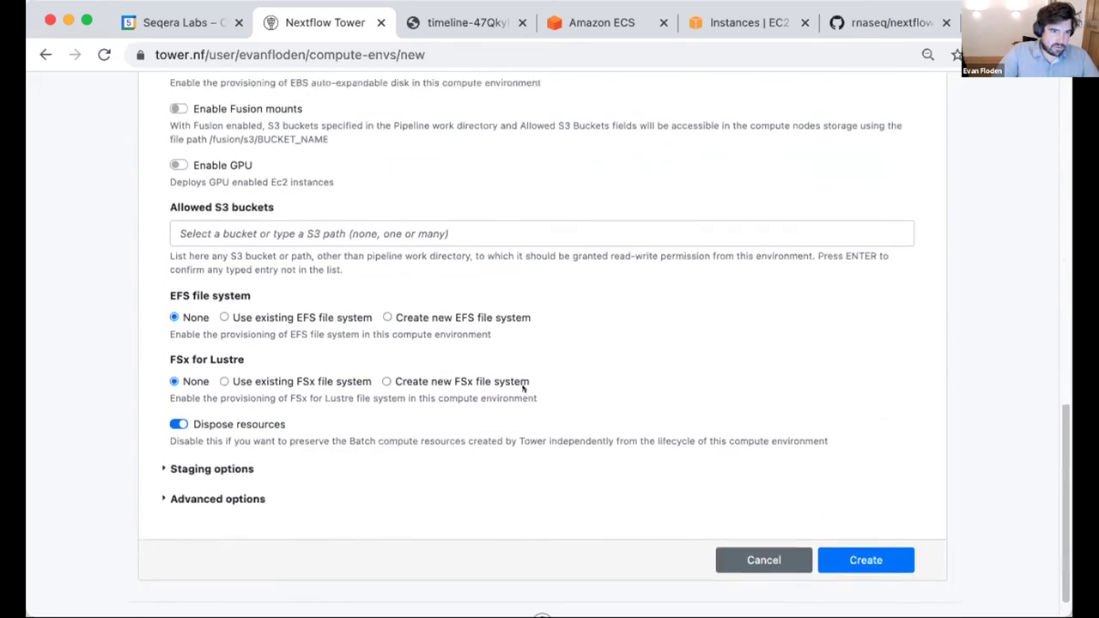
# Step: Create the AWS Batch Biocommons compute environment and check its status in the list of environments
pyautogui.scroll(15, 232, 280)
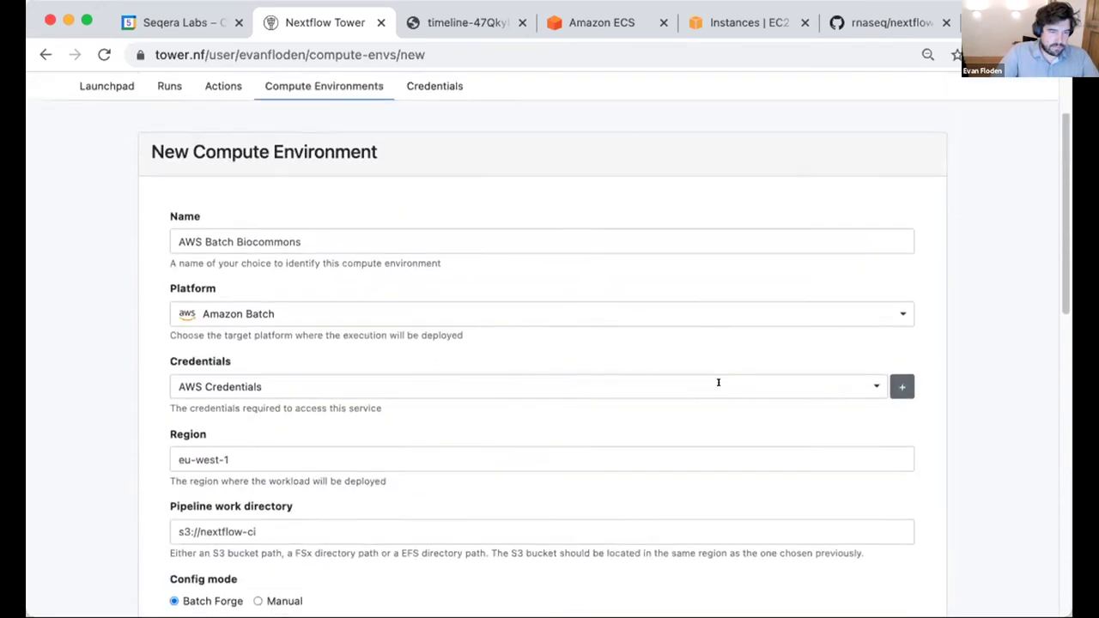
pyautogui.scroll(-15, 717, 382)
pyautogui.click(861, 532)
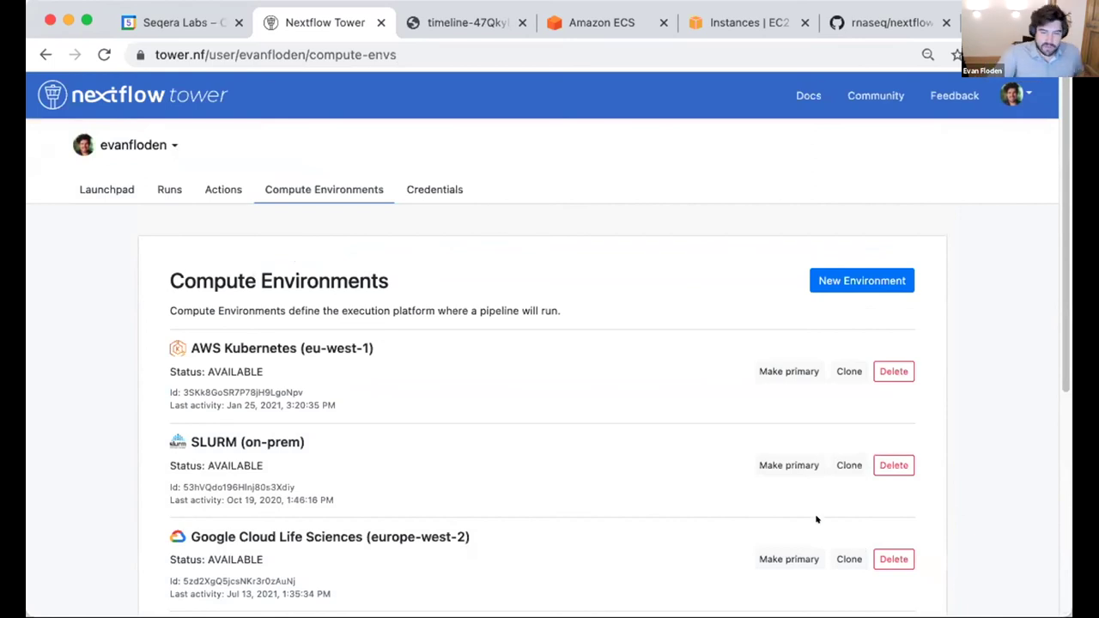
pyautogui.scroll(-4, 690, 473)
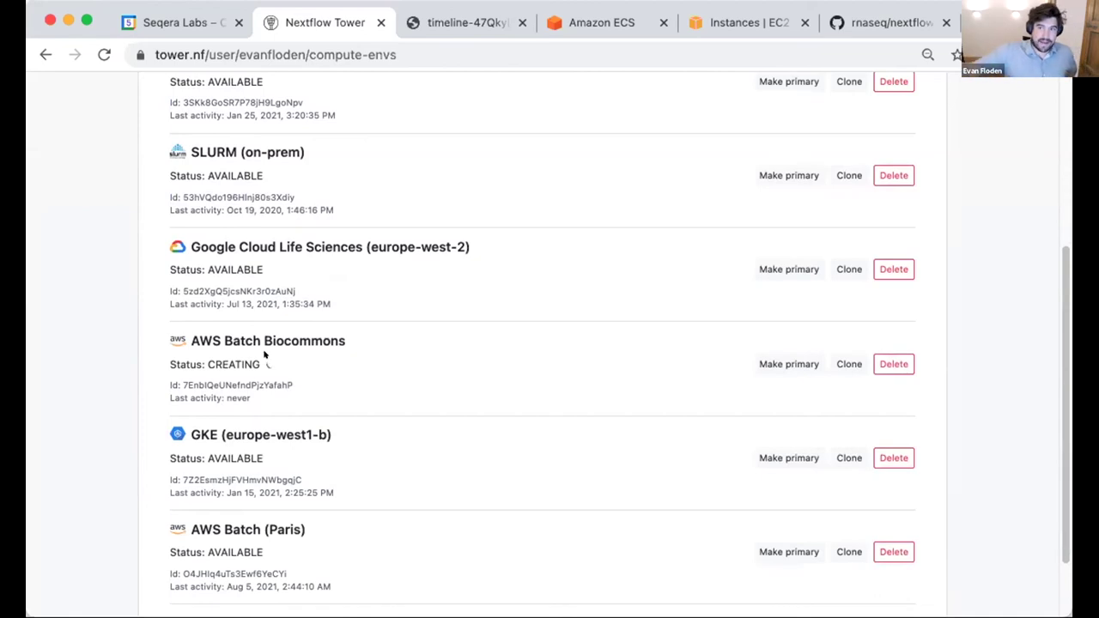
pyautogui.scroll(3, 265, 355)
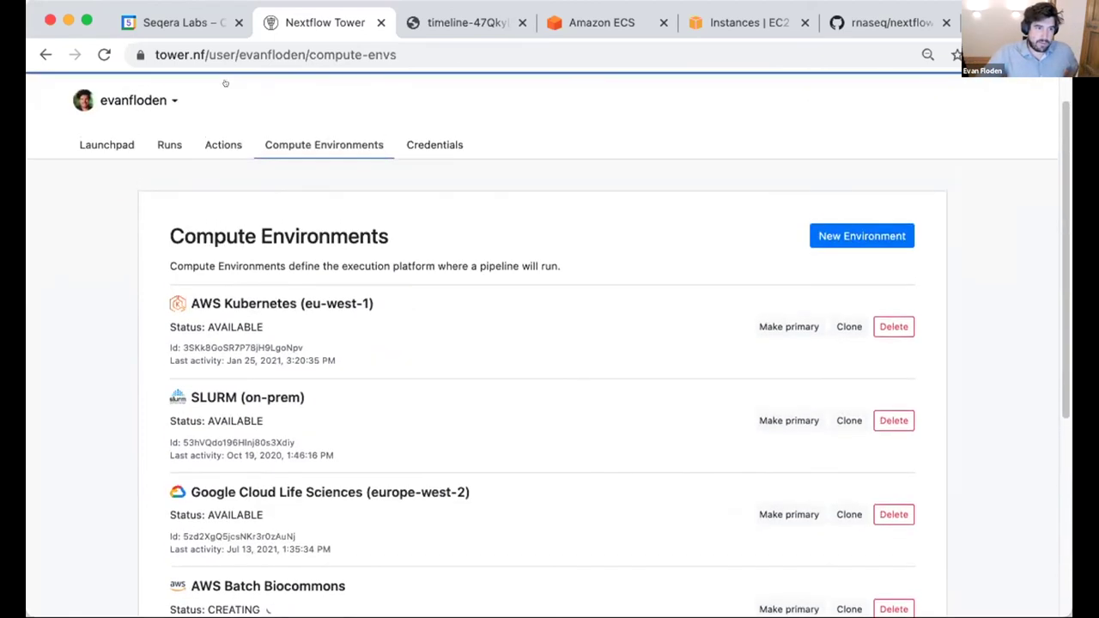
# Step: Glance at the pipeline runs, then open a blank compute environment form with Slurm Workload Manager as its platform
pyautogui.click(156, 142)
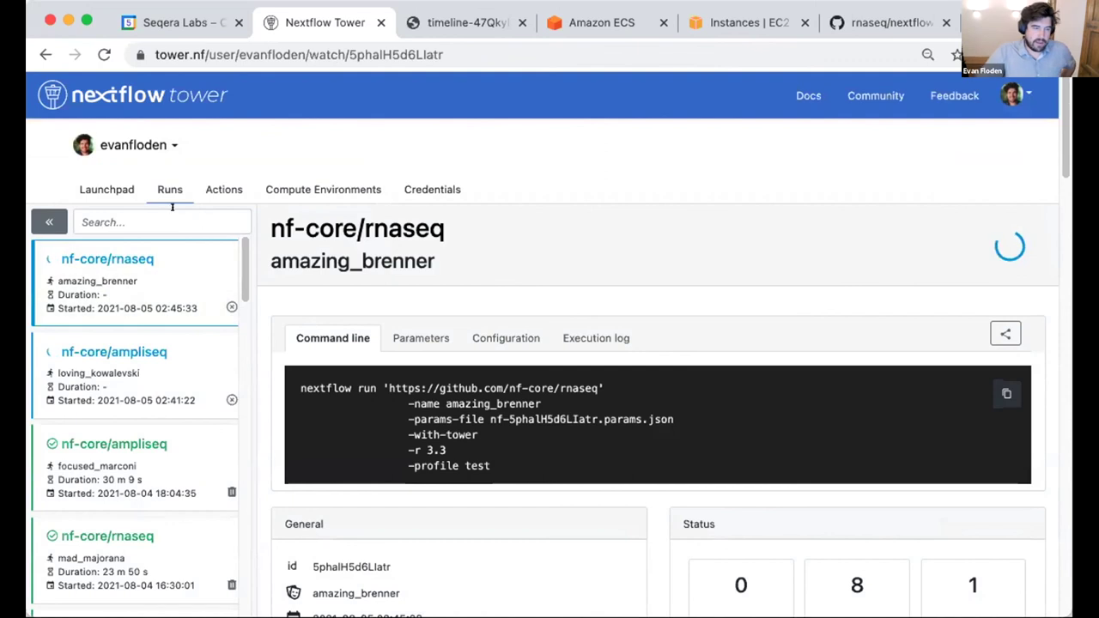
pyautogui.click(336, 182)
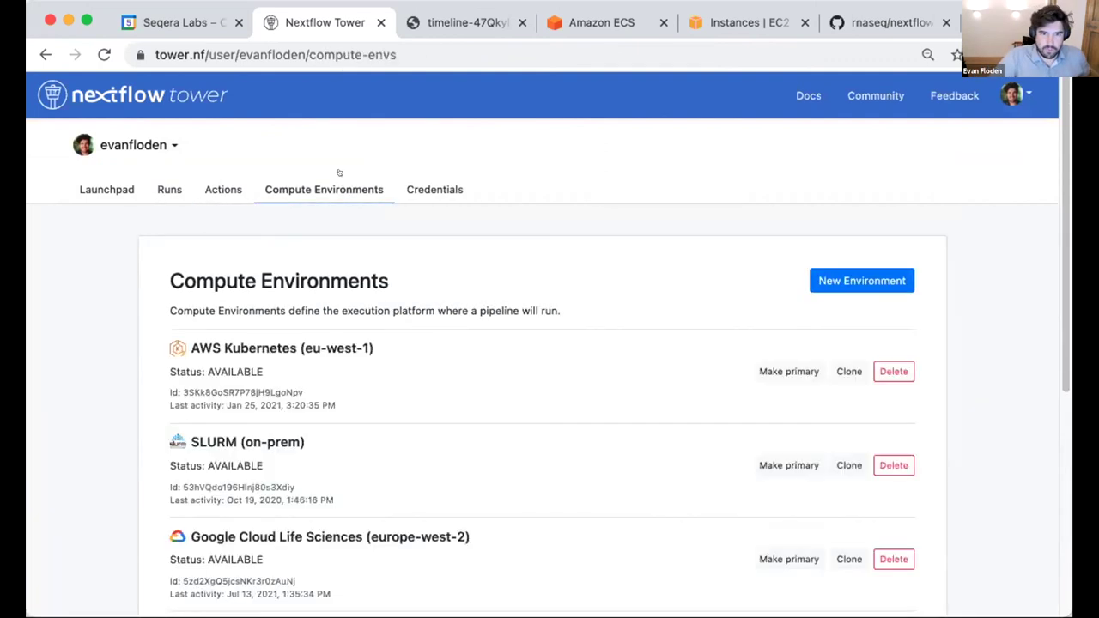
pyautogui.click(822, 277)
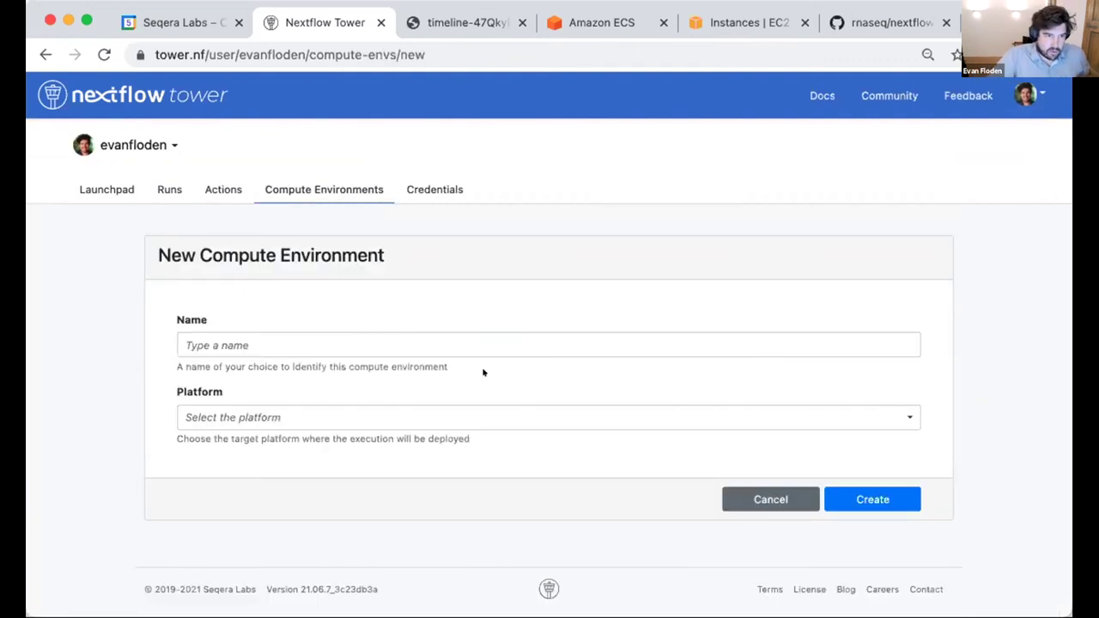
pyautogui.click(497, 416)
pyautogui.scroll(-3, 366, 463)
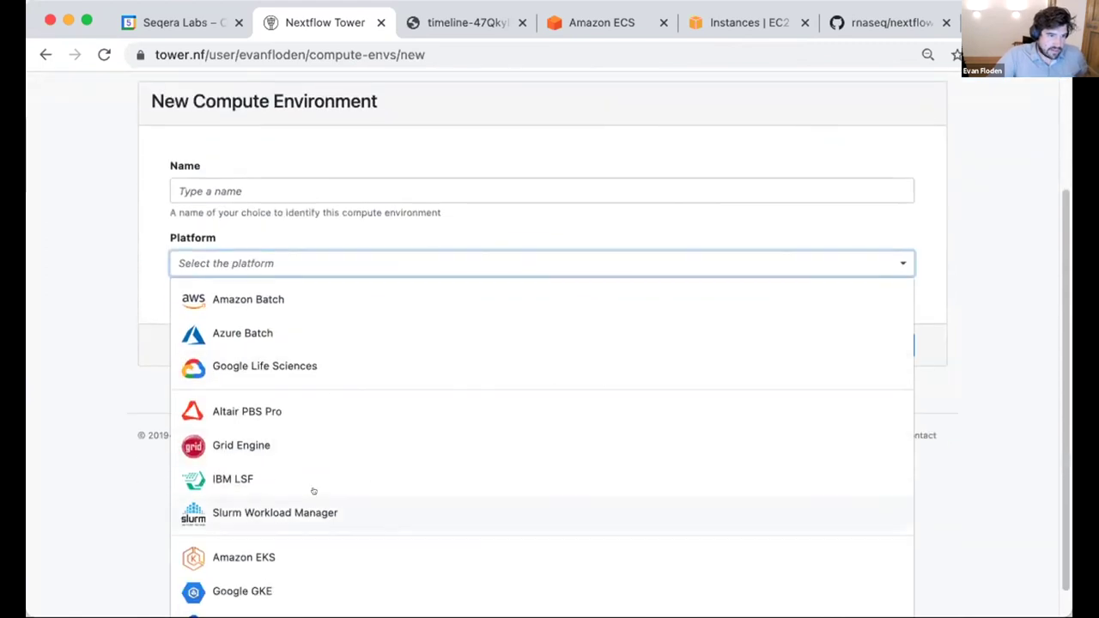
pyautogui.click(322, 512)
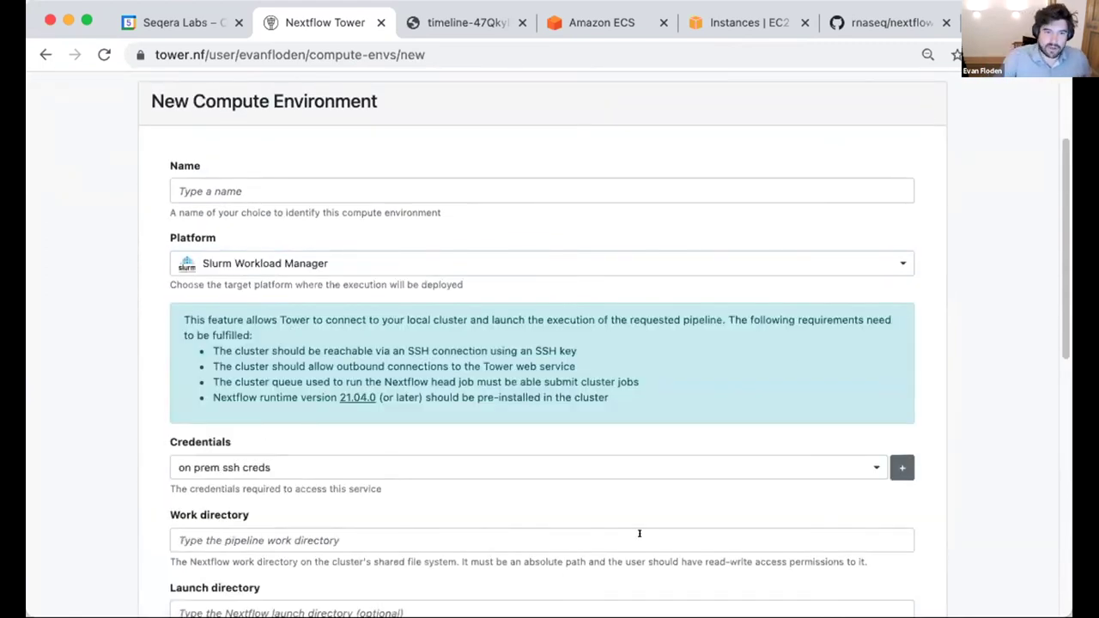
# Step: Examine the Slurm environment's settings, including credentials, work and launch directories, login host, and head and compute queue names
pyautogui.scroll(-3, 640, 528)
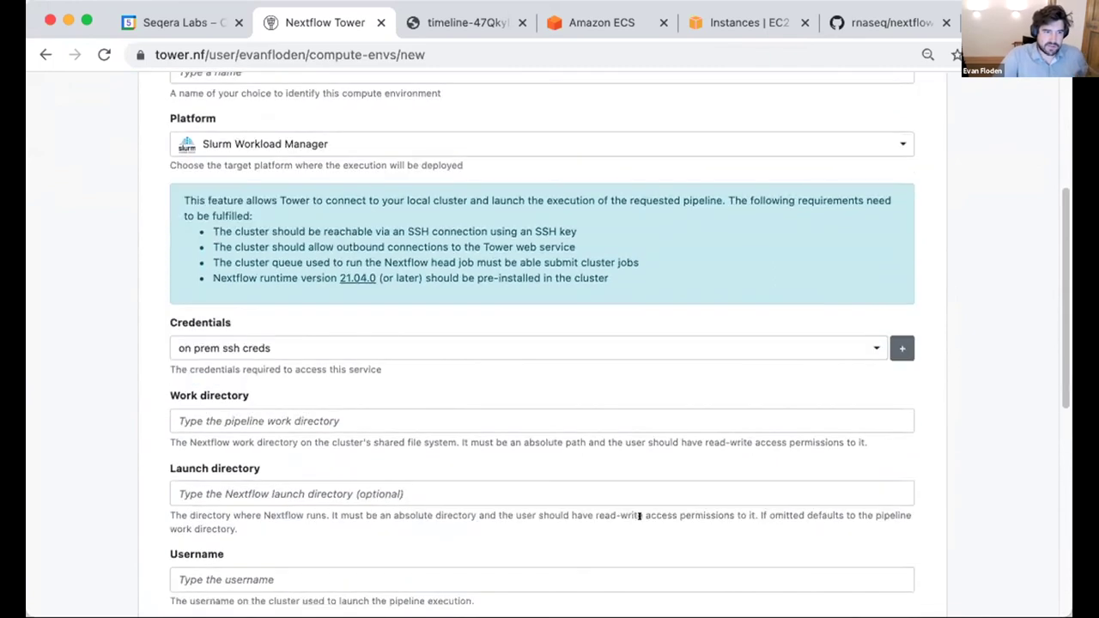
pyautogui.click(324, 417)
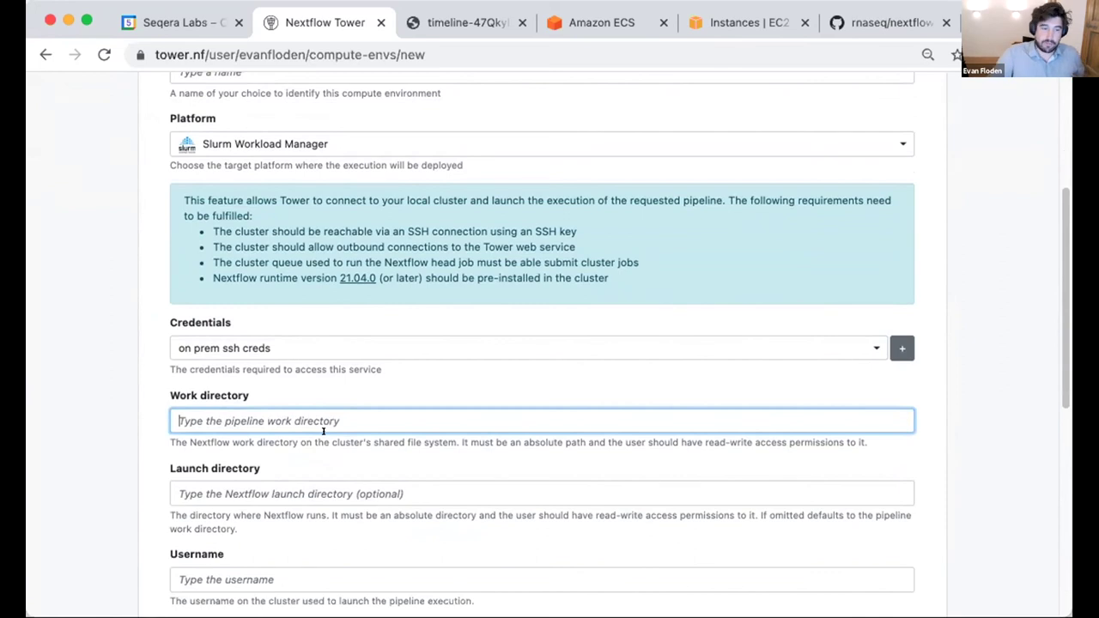
pyautogui.scroll(-3, 322, 430)
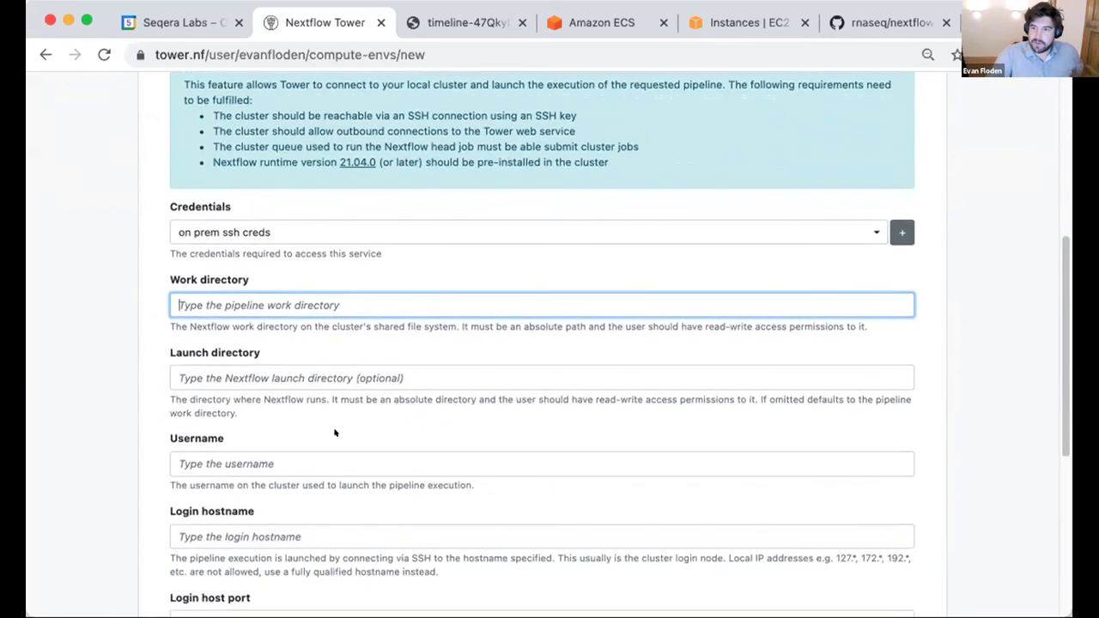
pyautogui.scroll(-4, 334, 433)
pyautogui.scroll(-2, 338, 426)
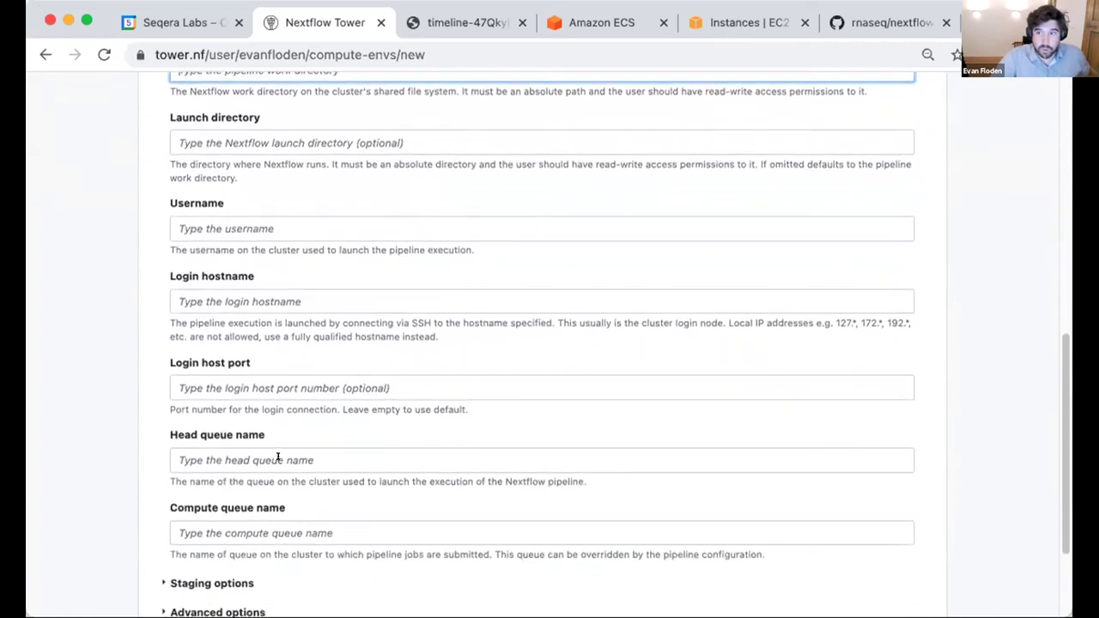
pyautogui.click(277, 460)
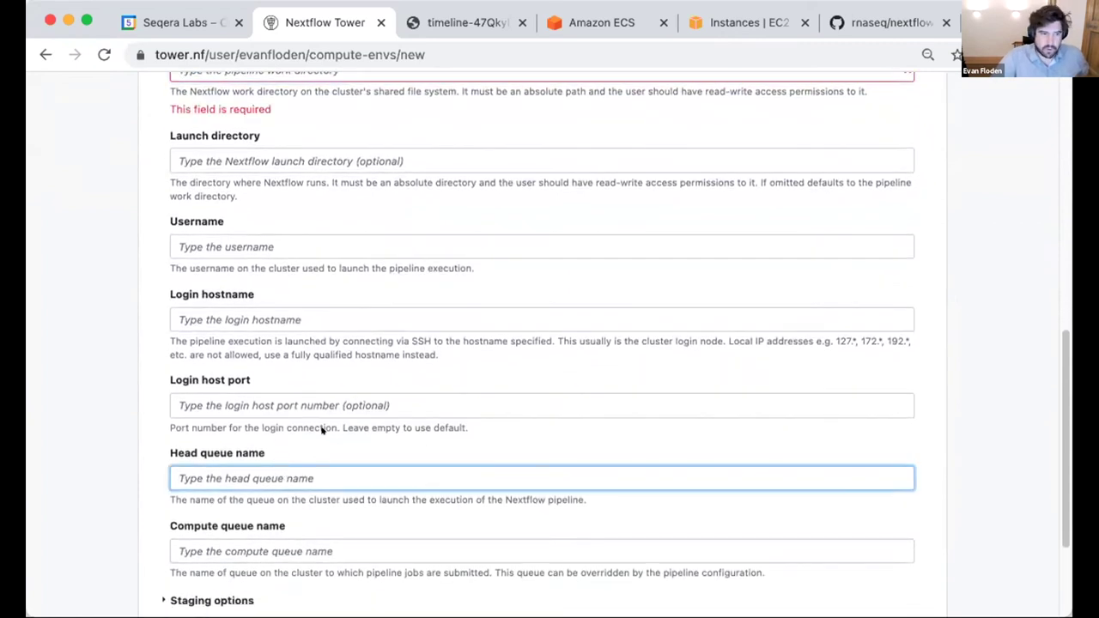
pyautogui.scroll(-2, 303, 473)
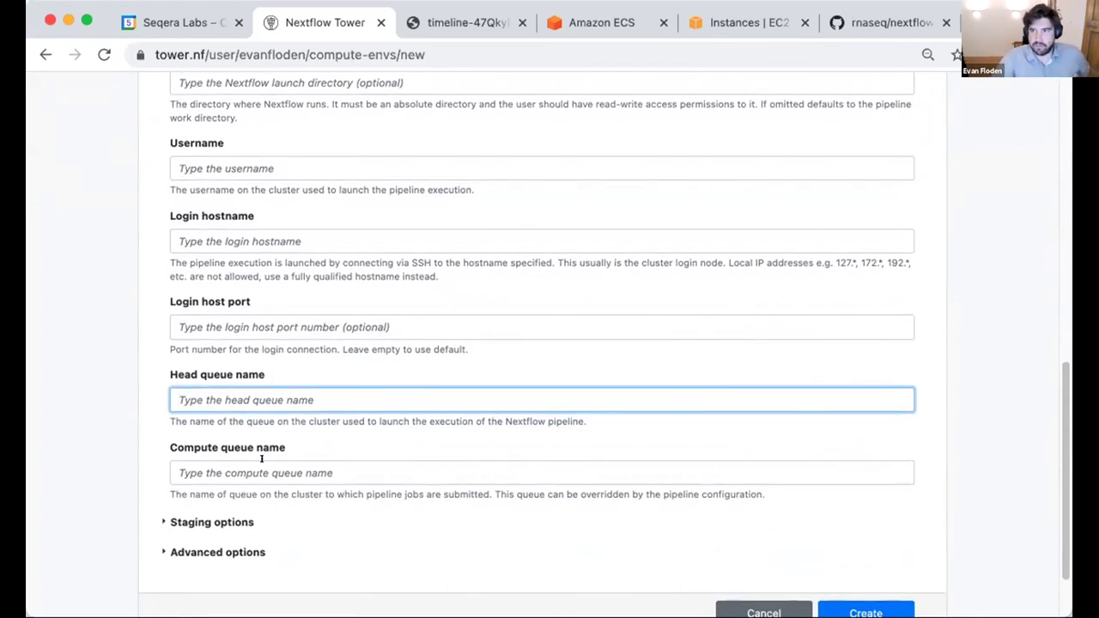
pyautogui.scroll(5, 392, 322)
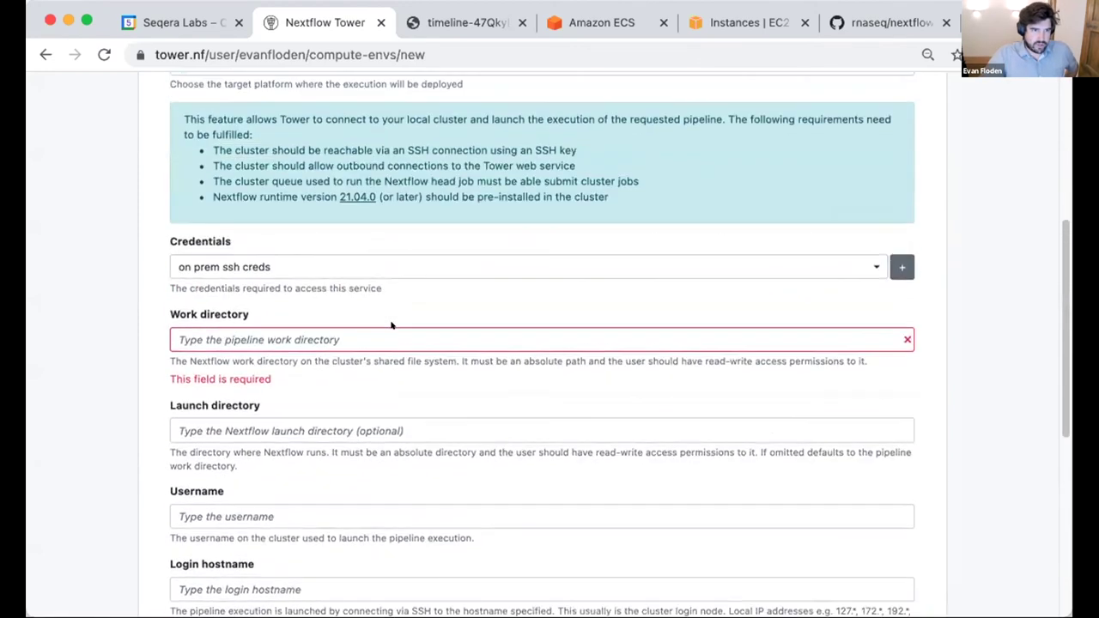
pyautogui.scroll(5, 391, 324)
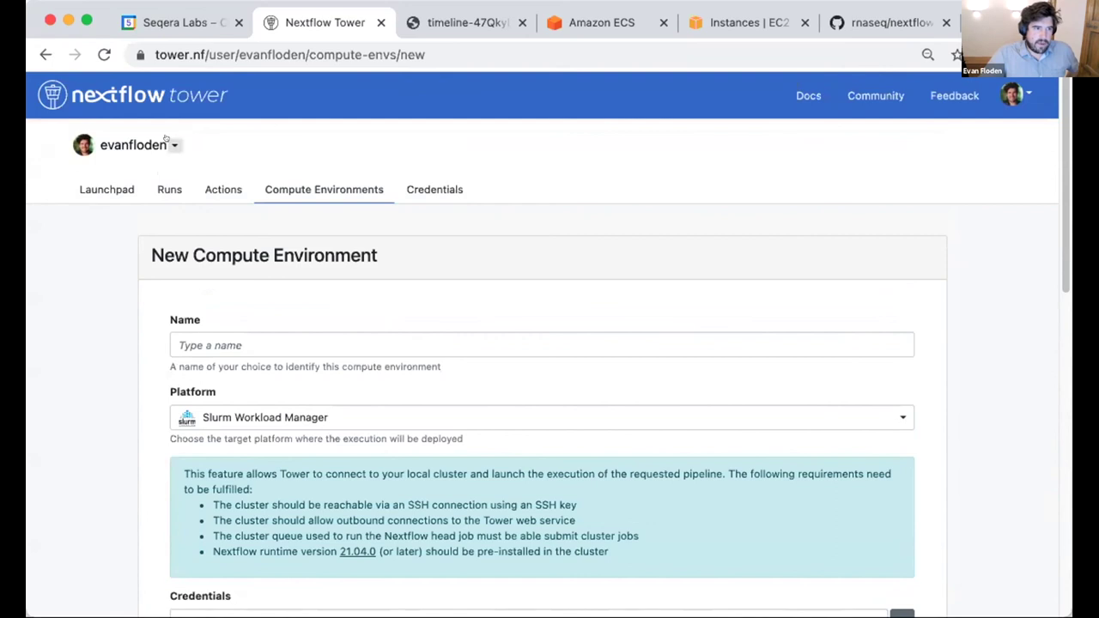
# Step: Switch to the seqeralabs verified-pipelines workspace and view its stored credentials
pyautogui.click(172, 145)
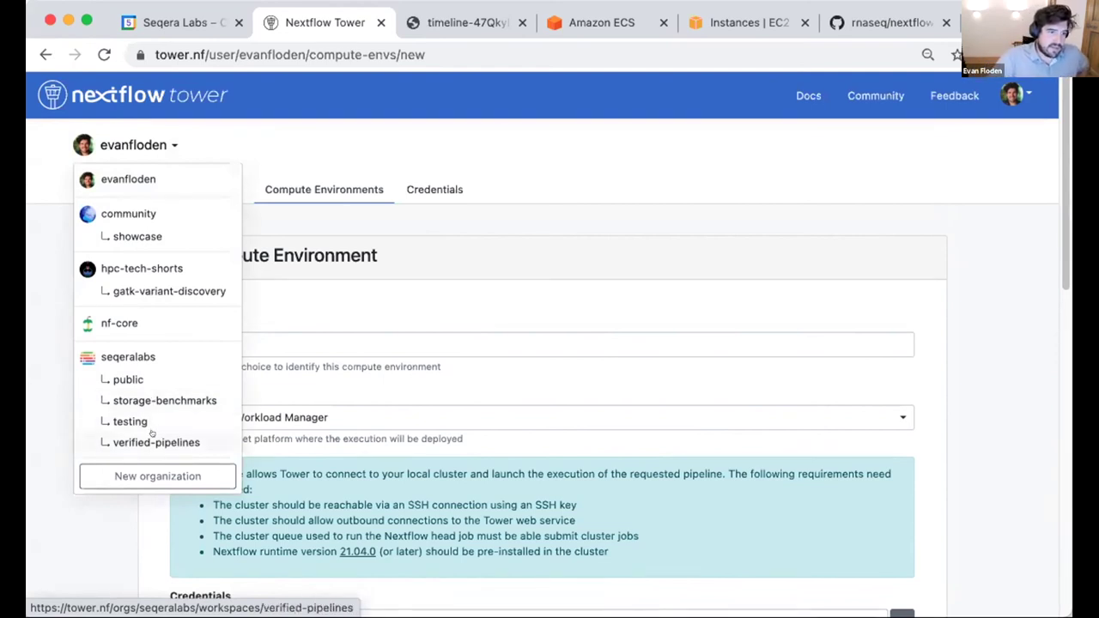
pyautogui.click(152, 434)
pyautogui.click(429, 187)
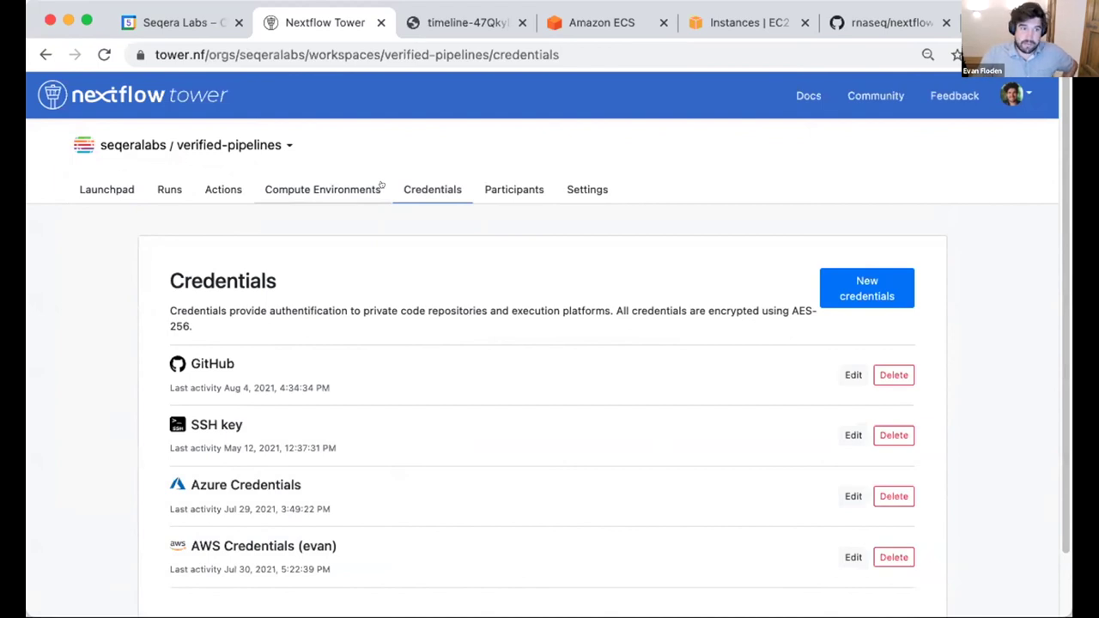
# Step: Review the verified-pipelines workspace's participants and the permissions each role grants, then return to the workspace's credentials
pyautogui.click(503, 187)
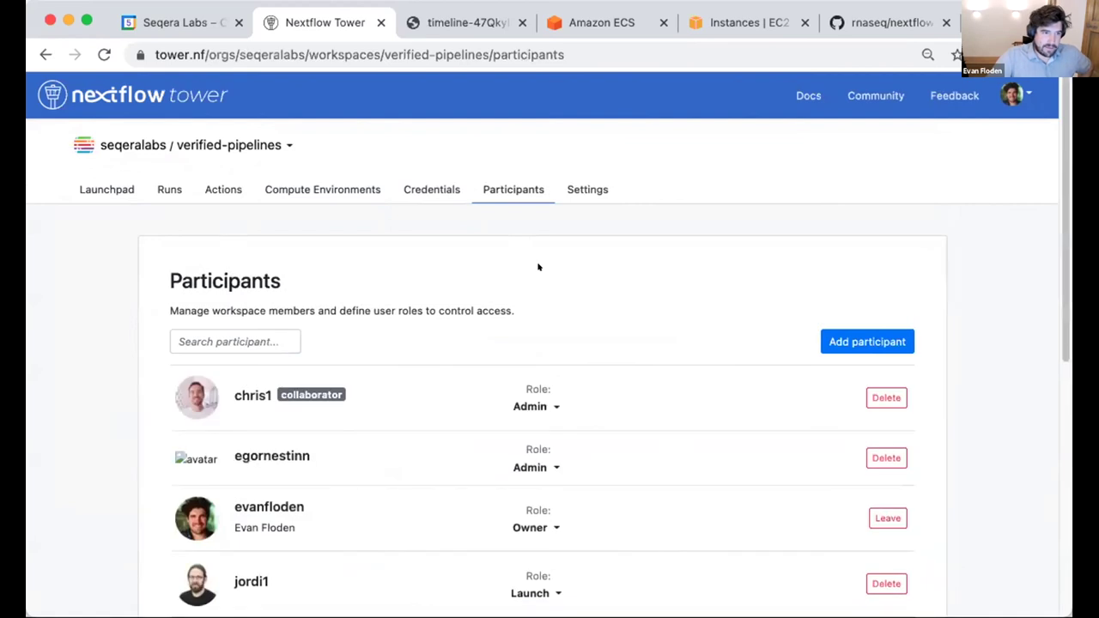
pyautogui.scroll(-5, 536, 266)
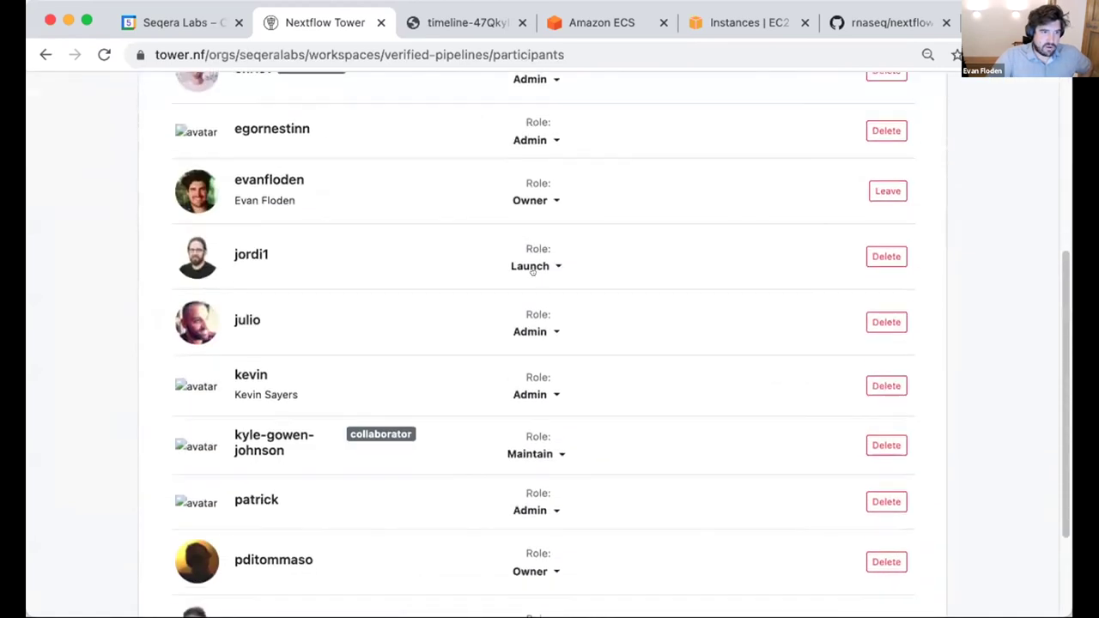
pyautogui.click(553, 199)
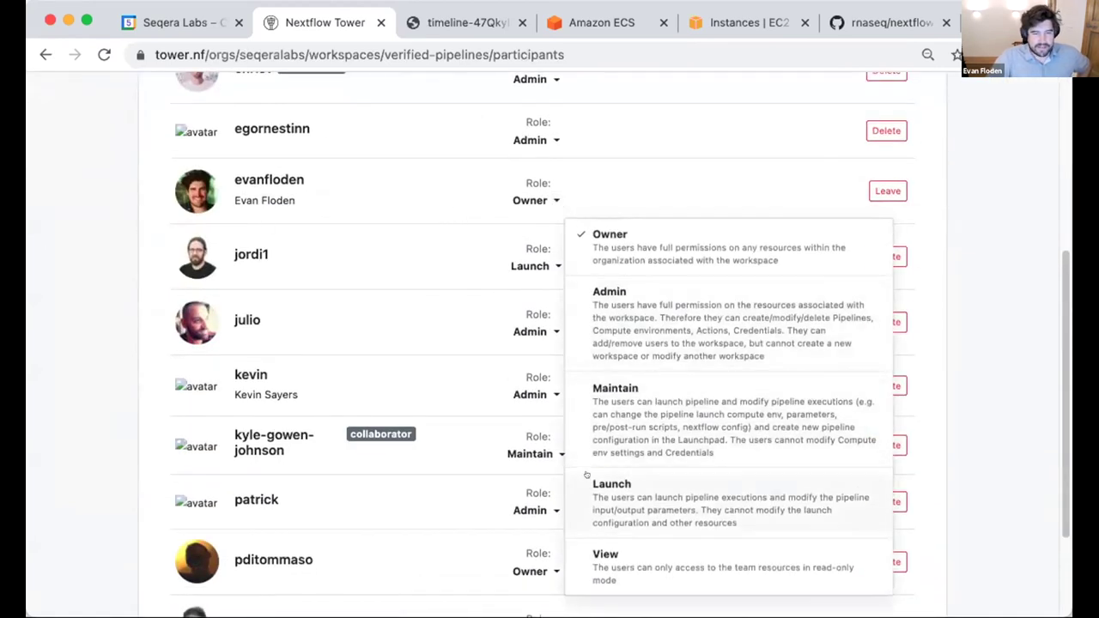
pyautogui.scroll(2, 605, 503)
pyautogui.scroll(2, 606, 503)
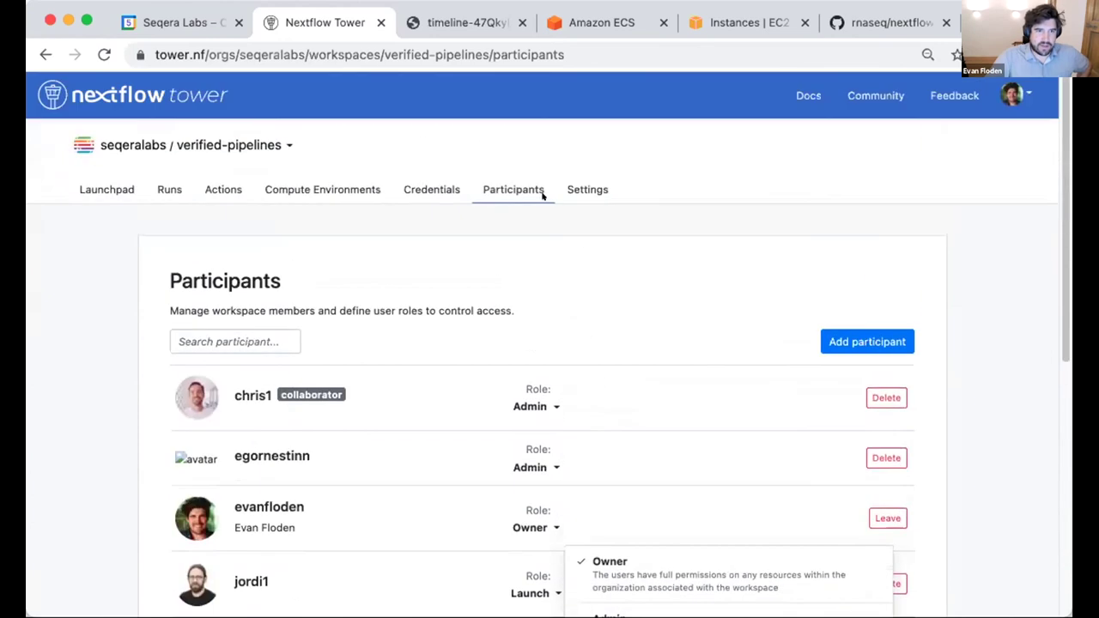
pyautogui.click(455, 183)
pyautogui.click(428, 185)
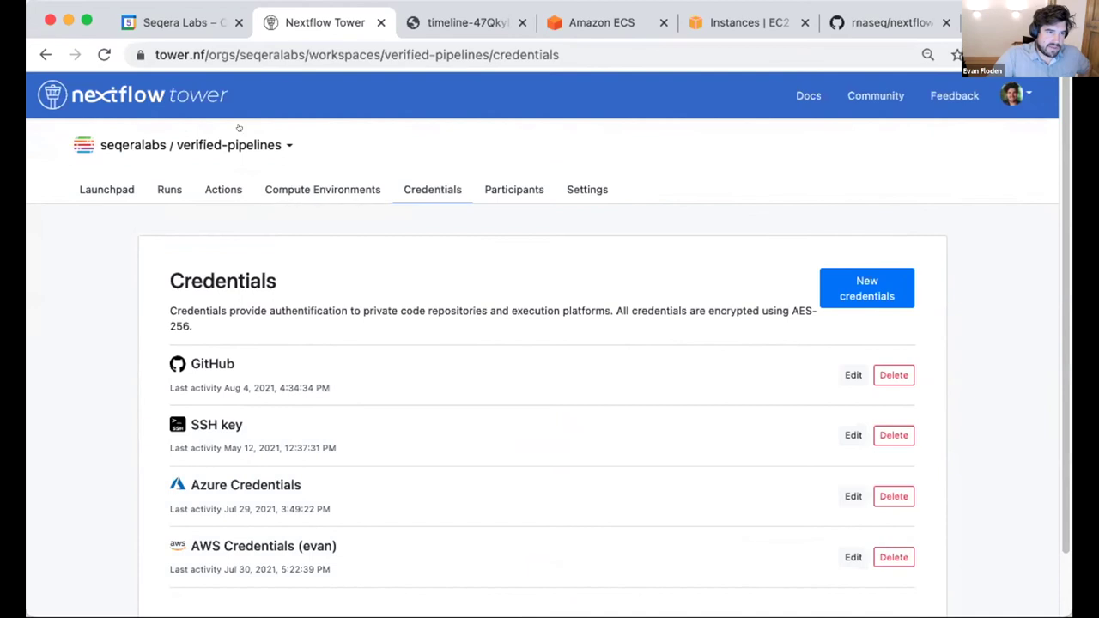
# Step: Open the Seqera Labs organization and look through its workspaces and its members with their roles
pyautogui.click(144, 144)
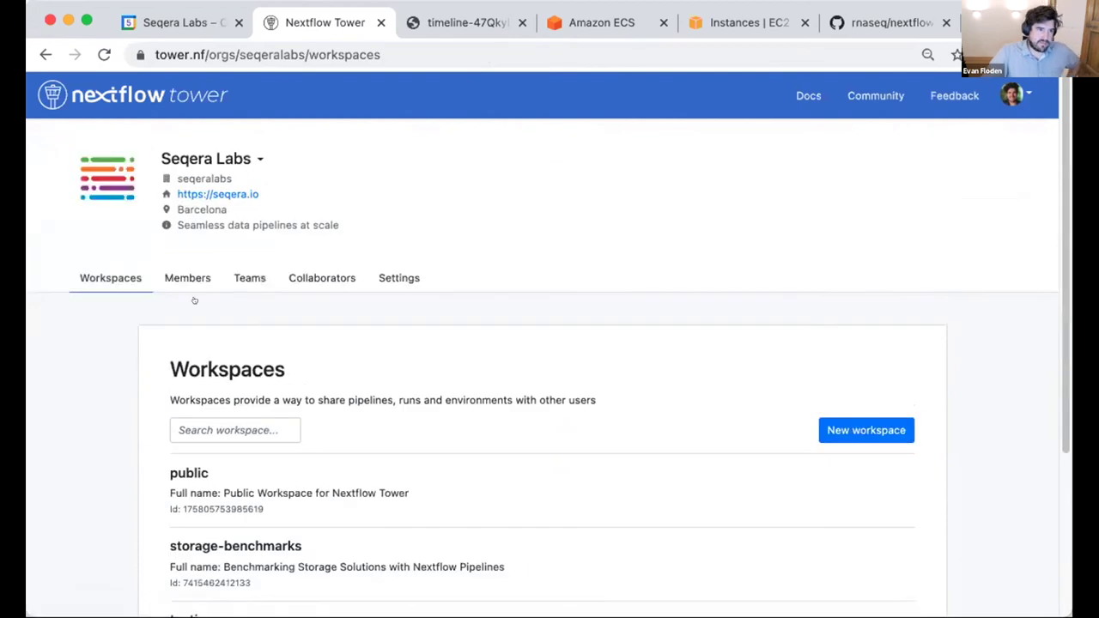
pyautogui.scroll(-2, 189, 184)
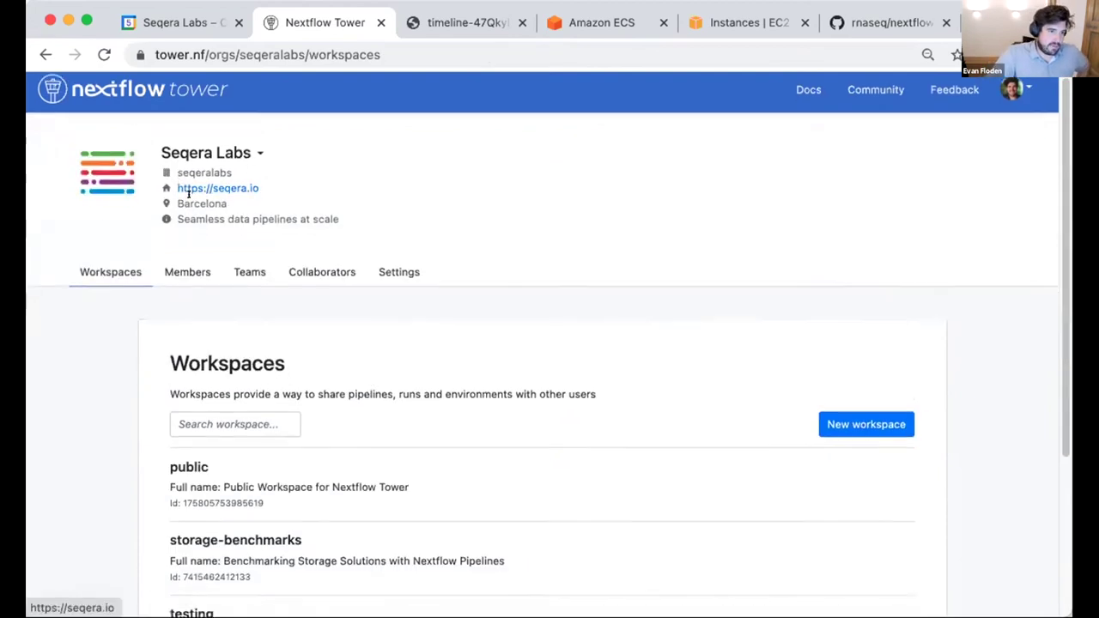
pyautogui.scroll(-1, 220, 211)
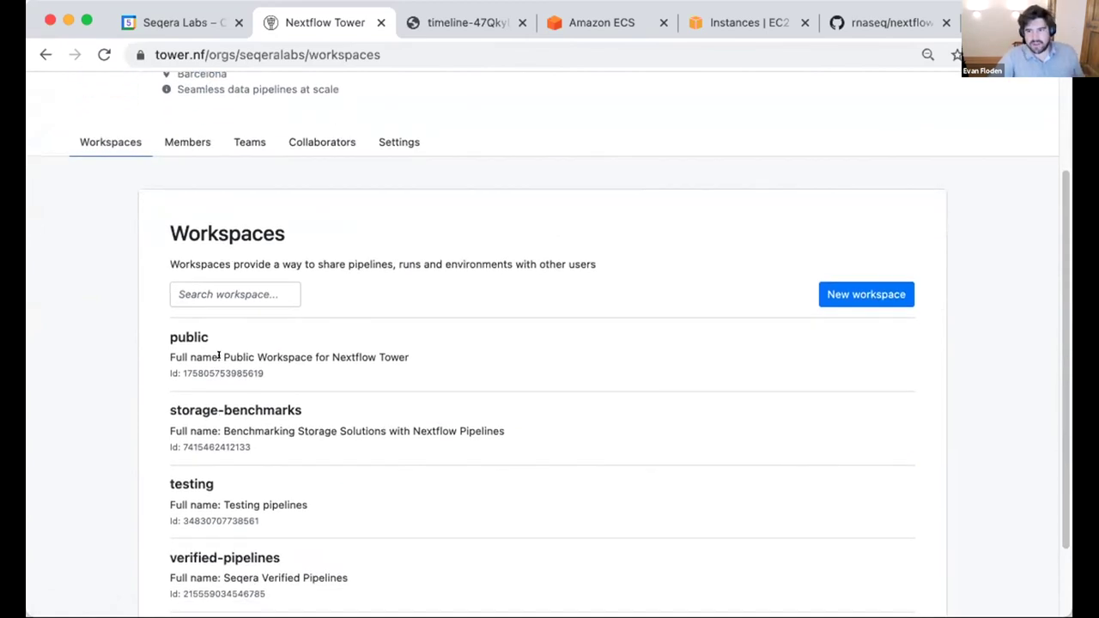
pyautogui.click(194, 141)
pyautogui.scroll(-5, 237, 342)
pyautogui.scroll(-1, 238, 344)
pyautogui.scroll(6, 238, 344)
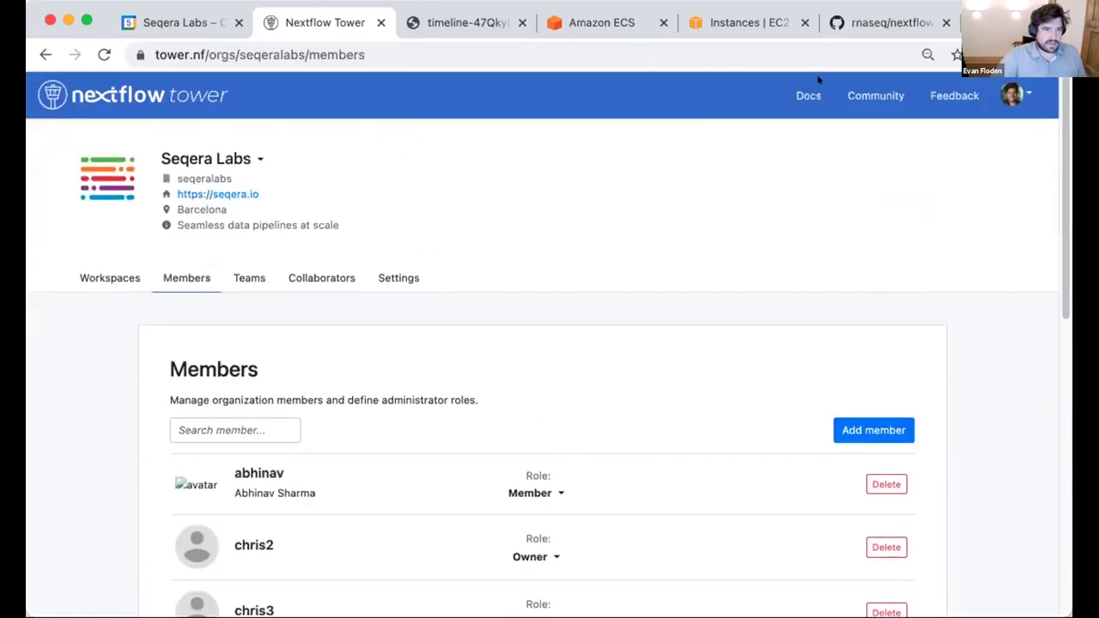
# Step: Open the application's administration area to view the list of registered users
pyautogui.click(1011, 95)
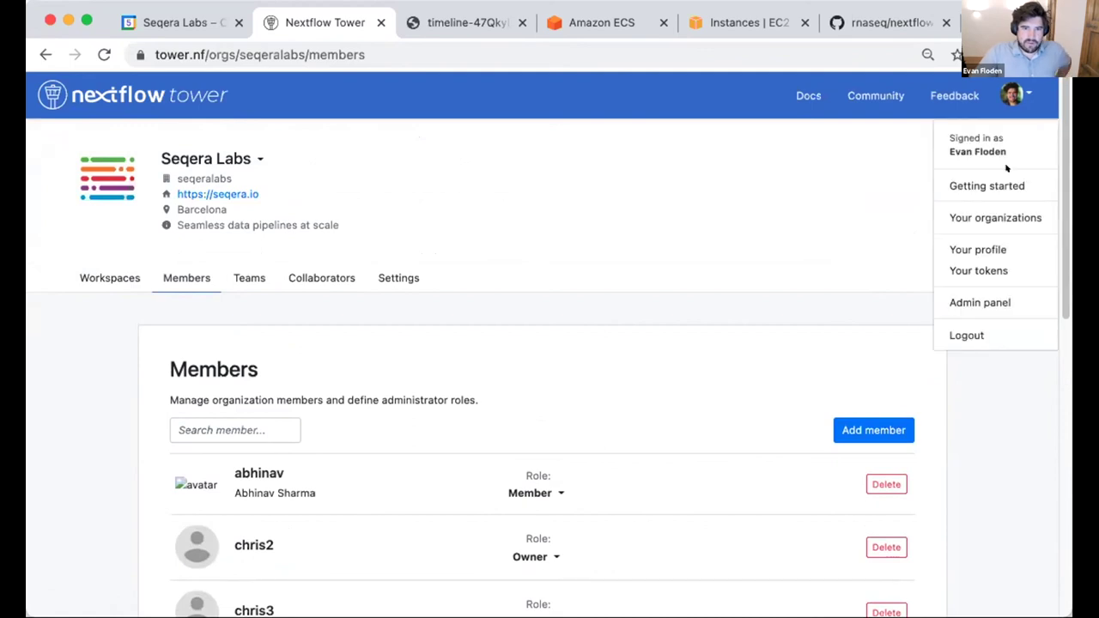
pyautogui.click(970, 300)
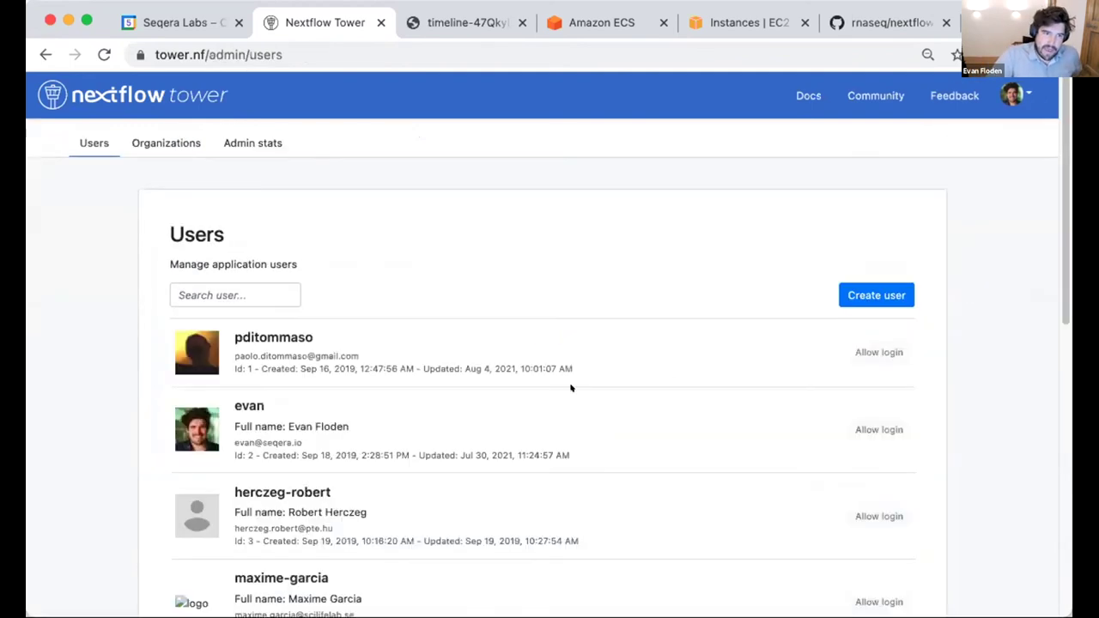